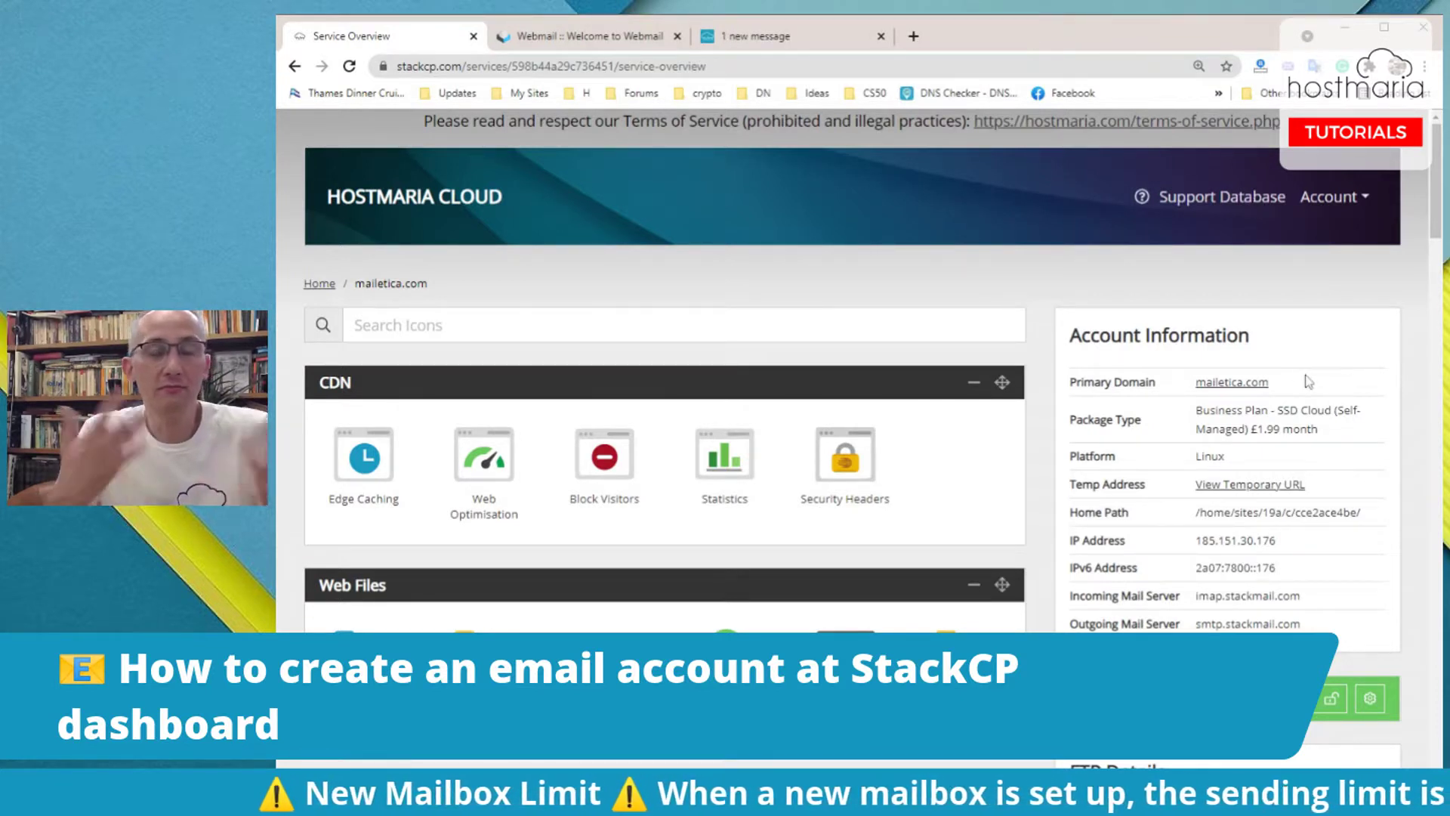
Step: Select the mailetica.com domain name on the StackCP service overview for copying
{"action": "left_click_drag", "start_coordinate": [1295, 388], "coordinate": [1195, 383]}
{"action": "key", "text": "ctrl+c"}
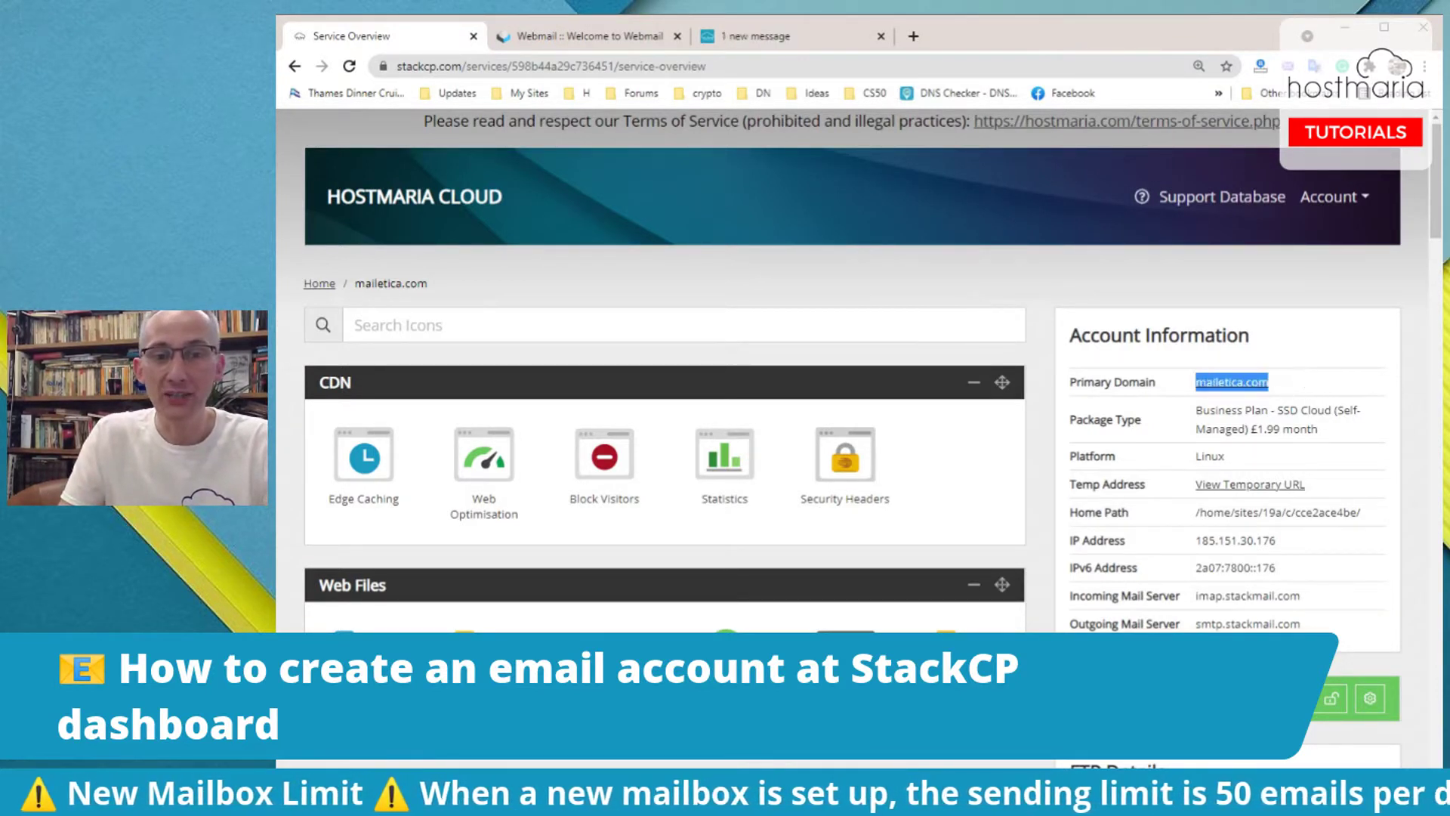
{"action": "left_click", "coordinate": [1308, 376]}
{"action": "scroll", "coordinate": [1389, 348], "scroll_direction": "down", "scroll_amount": 1}
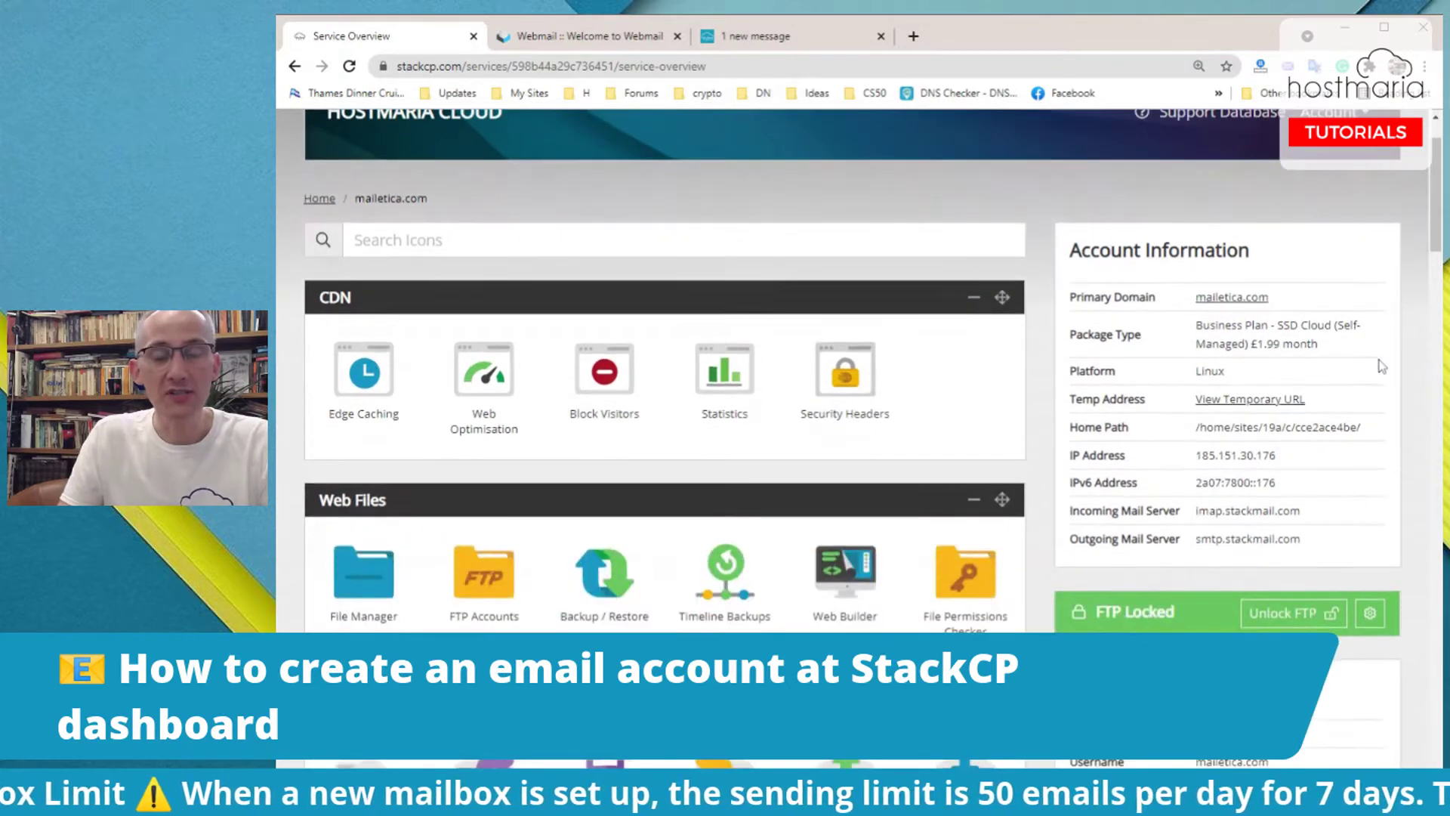
{"action": "scroll", "coordinate": [1410, 249], "scroll_direction": "up", "scroll_amount": 1}
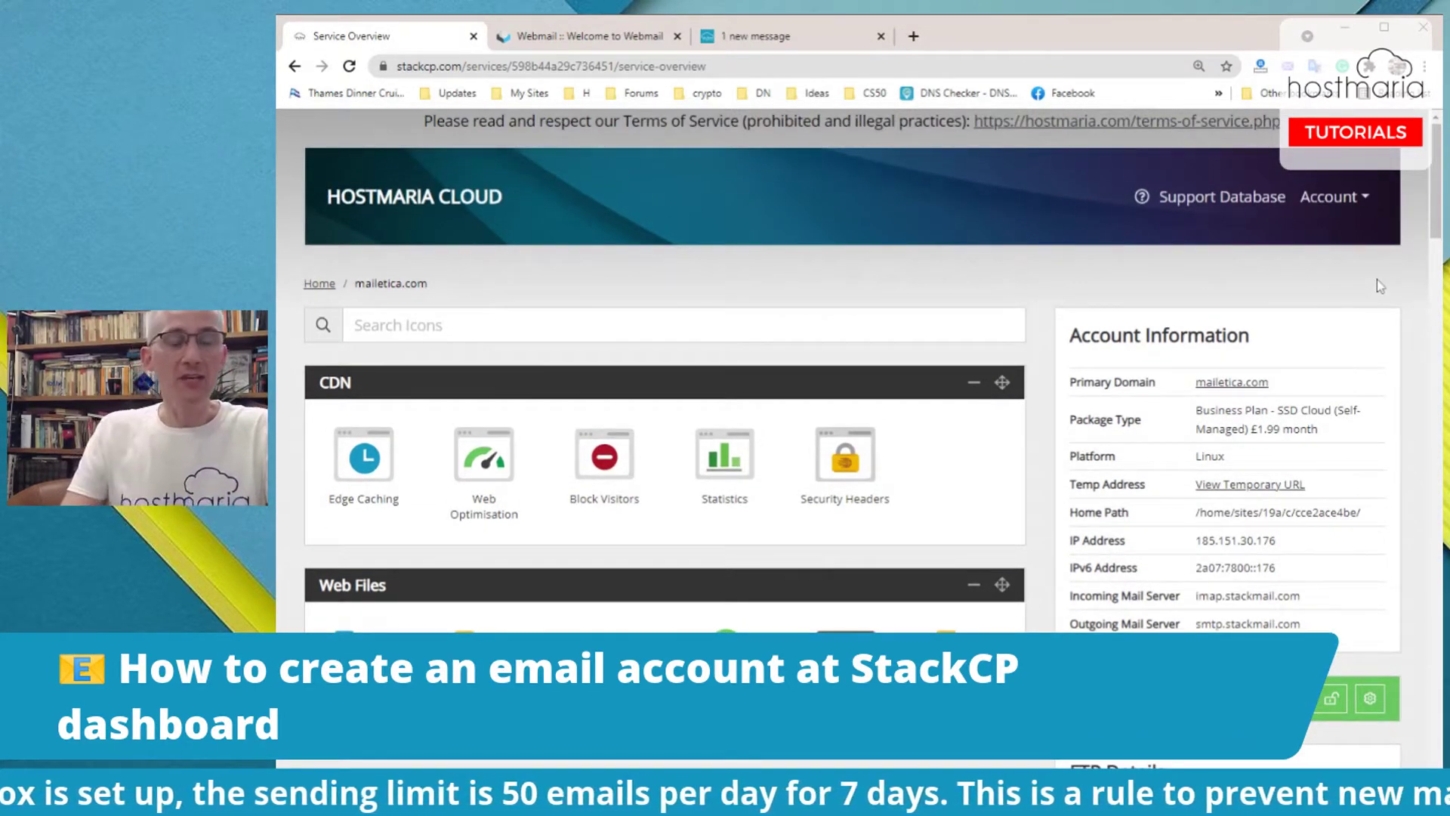
{"action": "scroll", "coordinate": [1378, 279], "scroll_direction": "down", "scroll_amount": 2}
{"action": "scroll", "coordinate": [1382, 280], "scroll_direction": "down", "scroll_amount": 1}
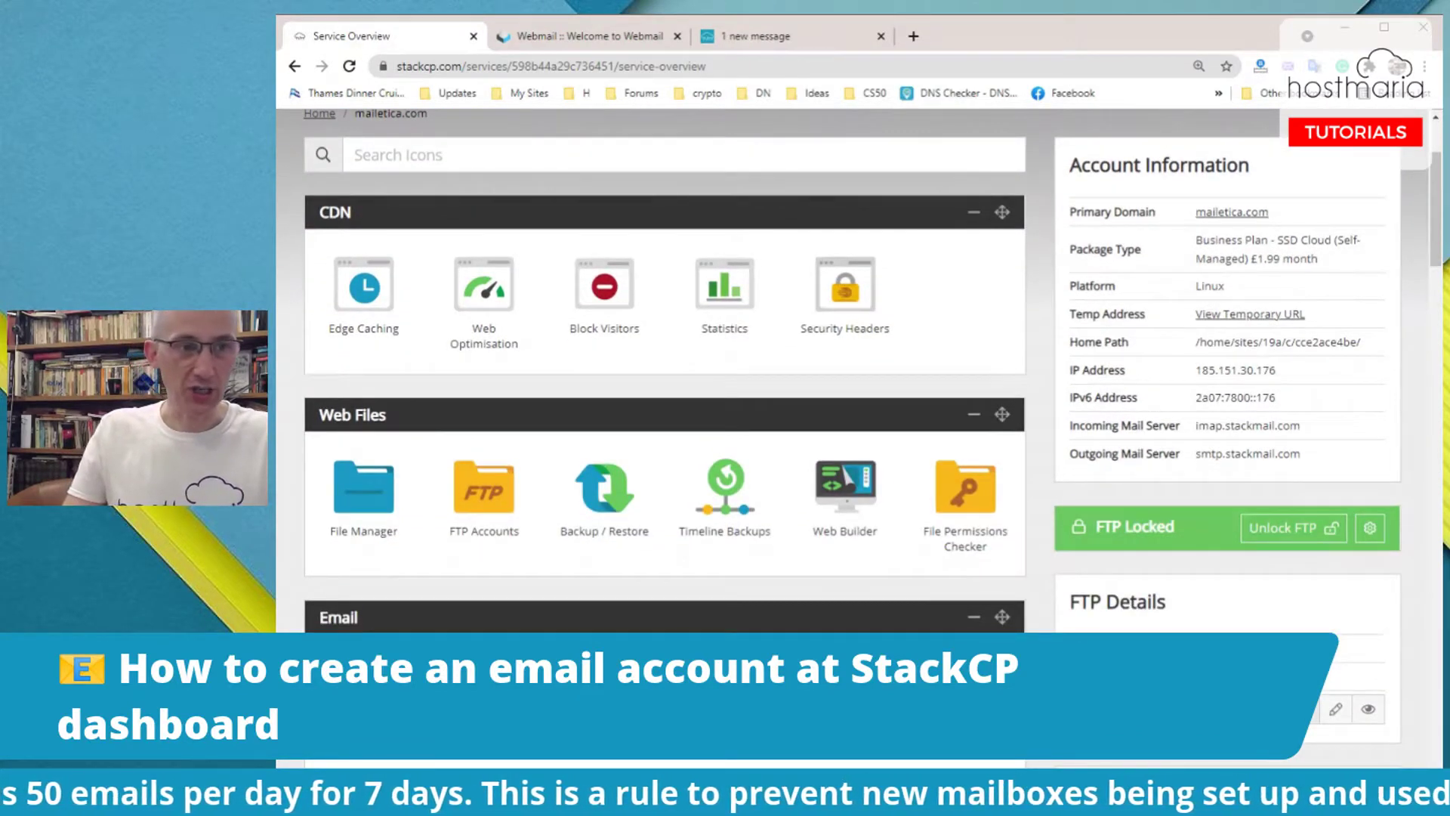
{"action": "scroll", "coordinate": [1125, 185], "scroll_direction": "up", "scroll_amount": 3}
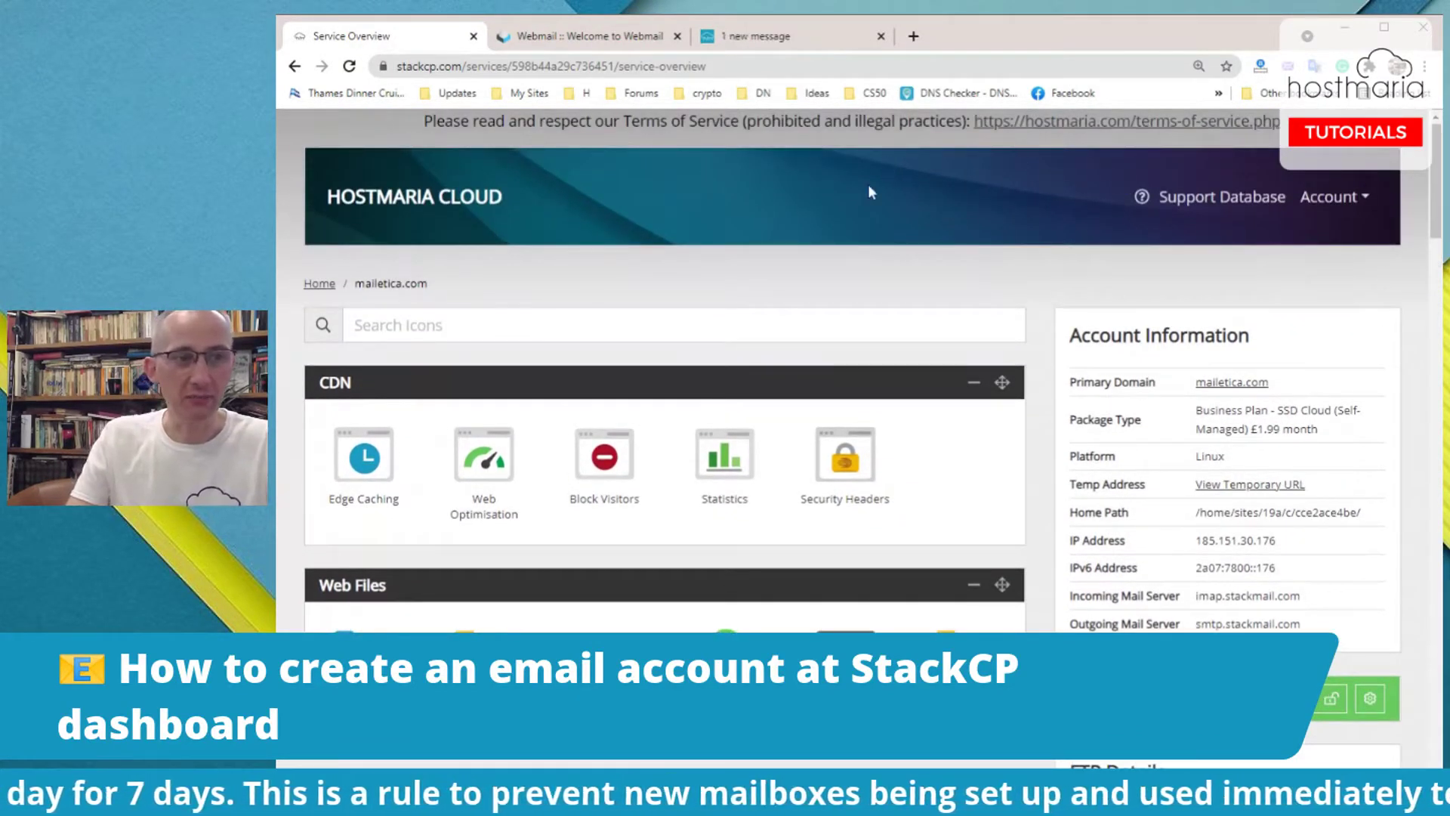
{"action": "left_click_drag", "start_coordinate": [354, 284], "coordinate": [416, 284]}
Step: Run an NS record propagation check for mailetica.com on DNSChecker.org
{"action": "left_click", "coordinate": [913, 36]}
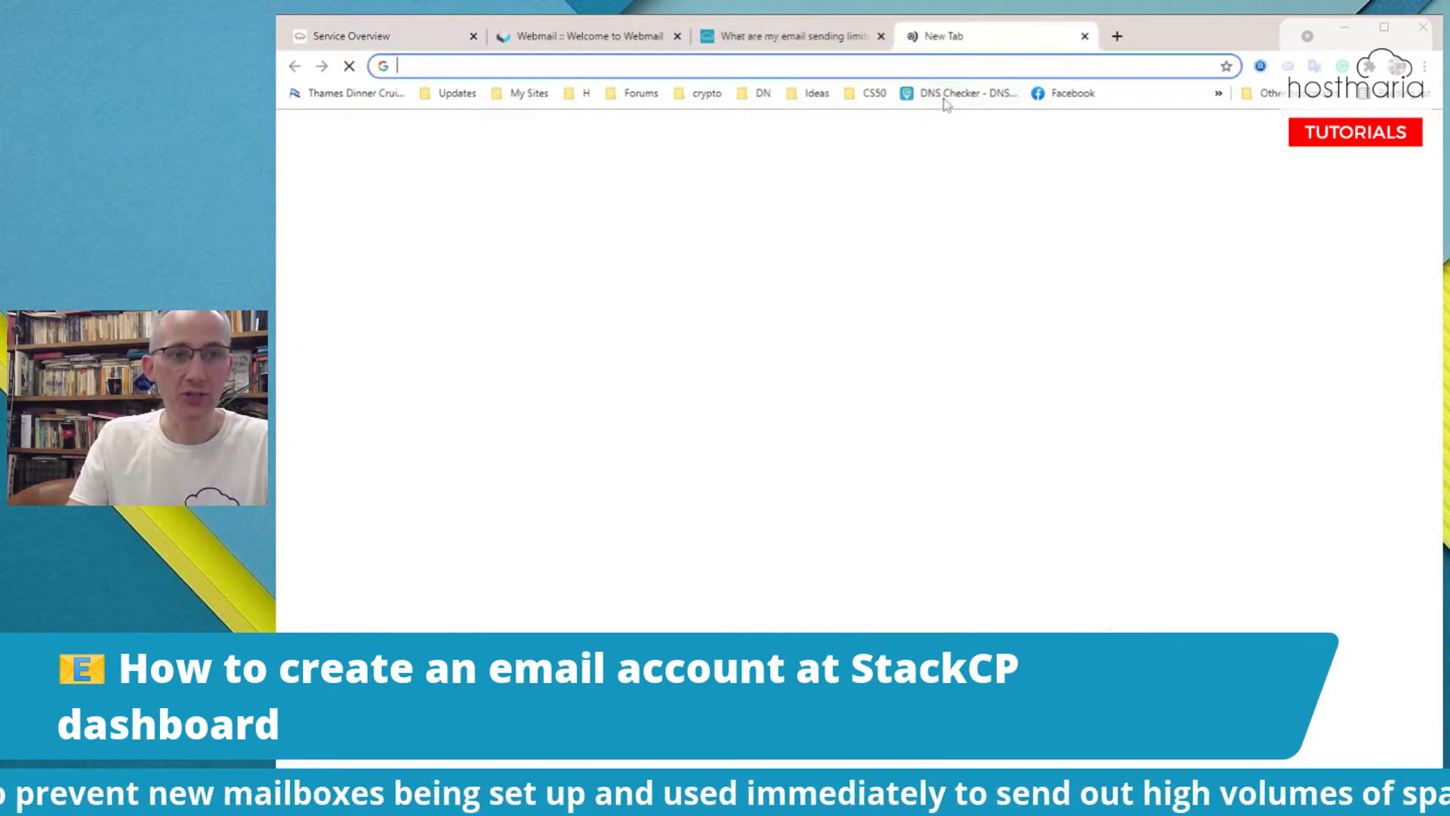
{"action": "left_click", "coordinate": [953, 93]}
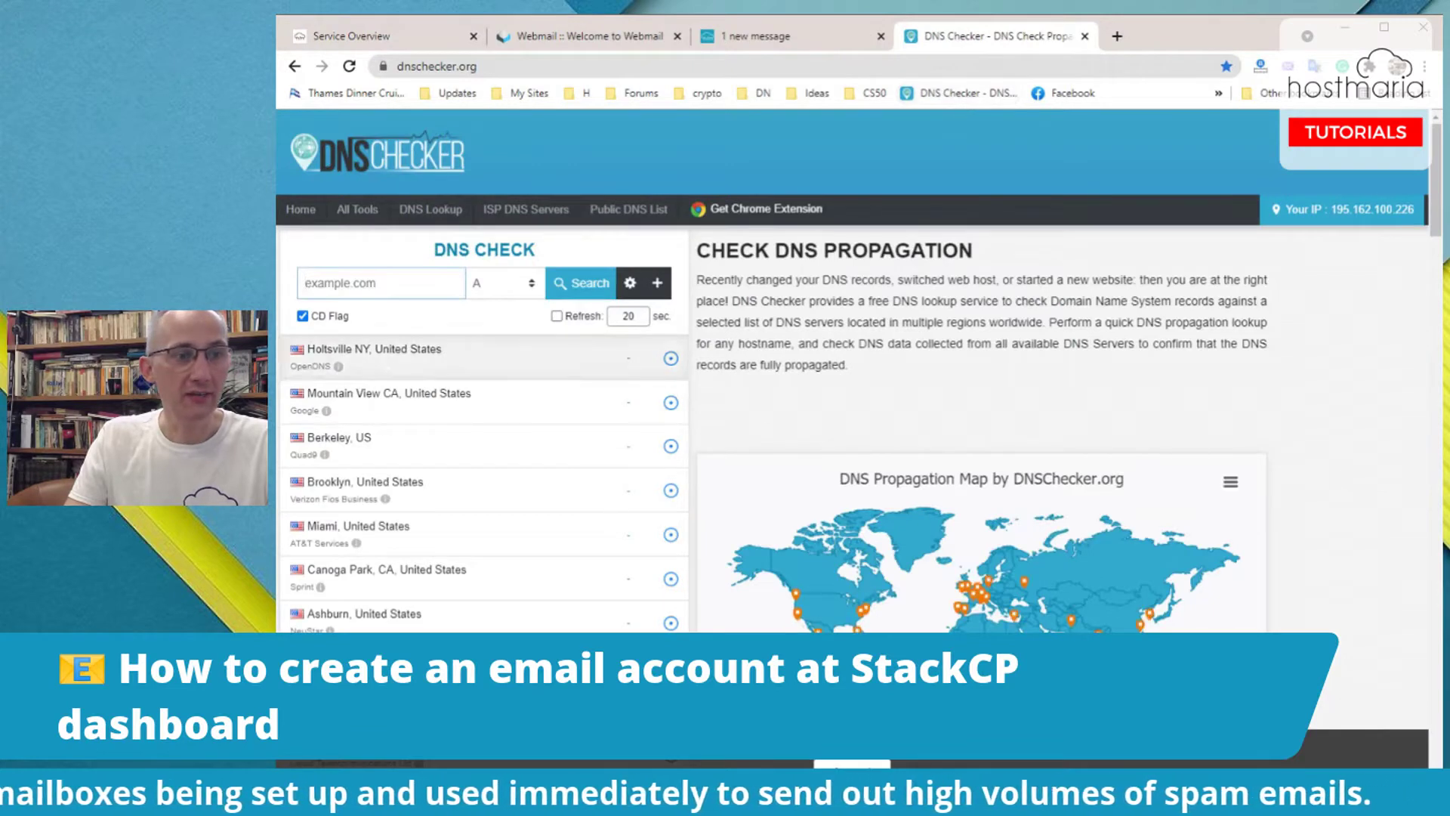
{"action": "key", "text": "ctrl+v"}
{"action": "left_click", "coordinate": [516, 286]}
{"action": "left_click", "coordinate": [508, 309]}
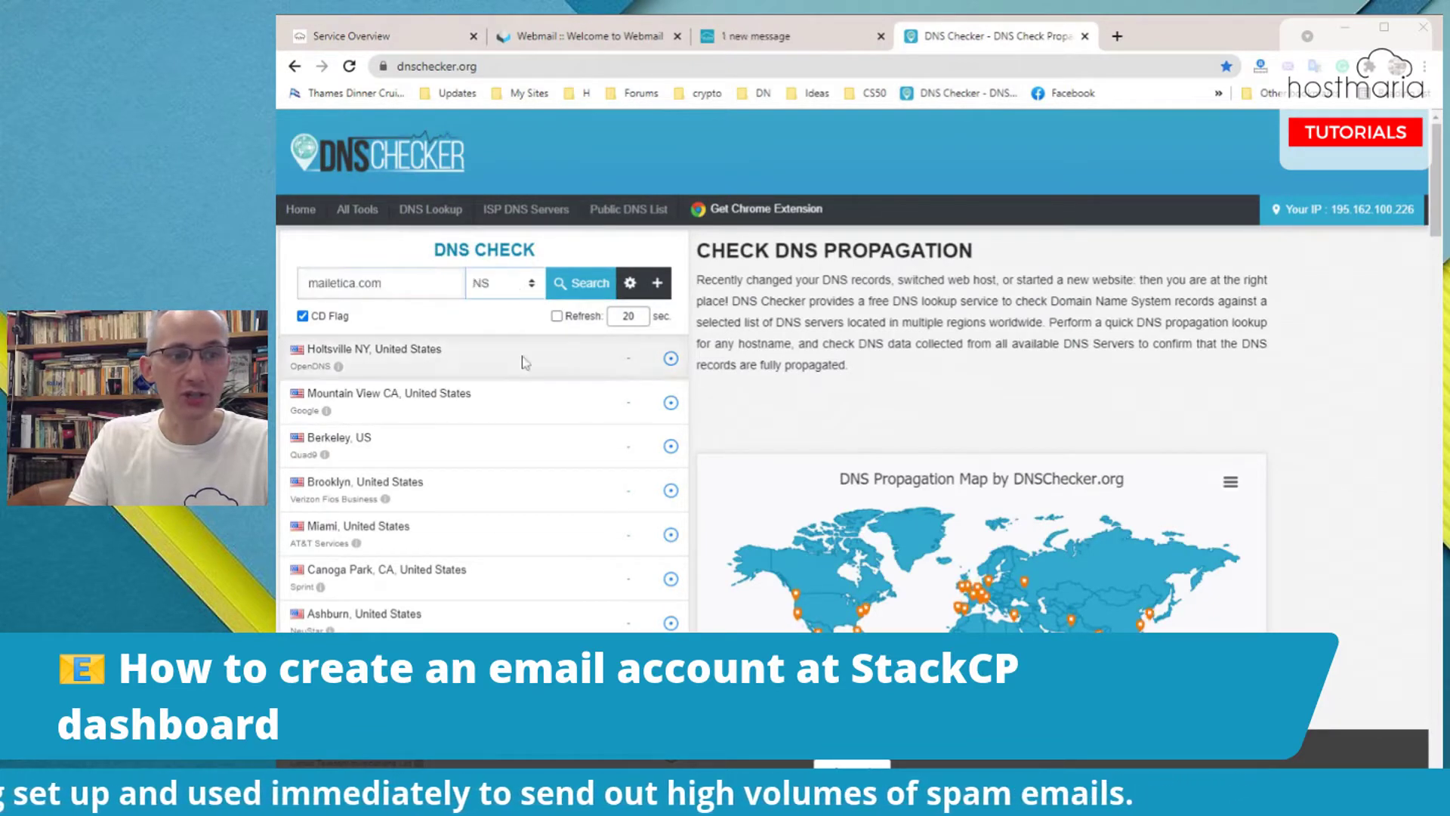
{"action": "left_click", "coordinate": [575, 285]}
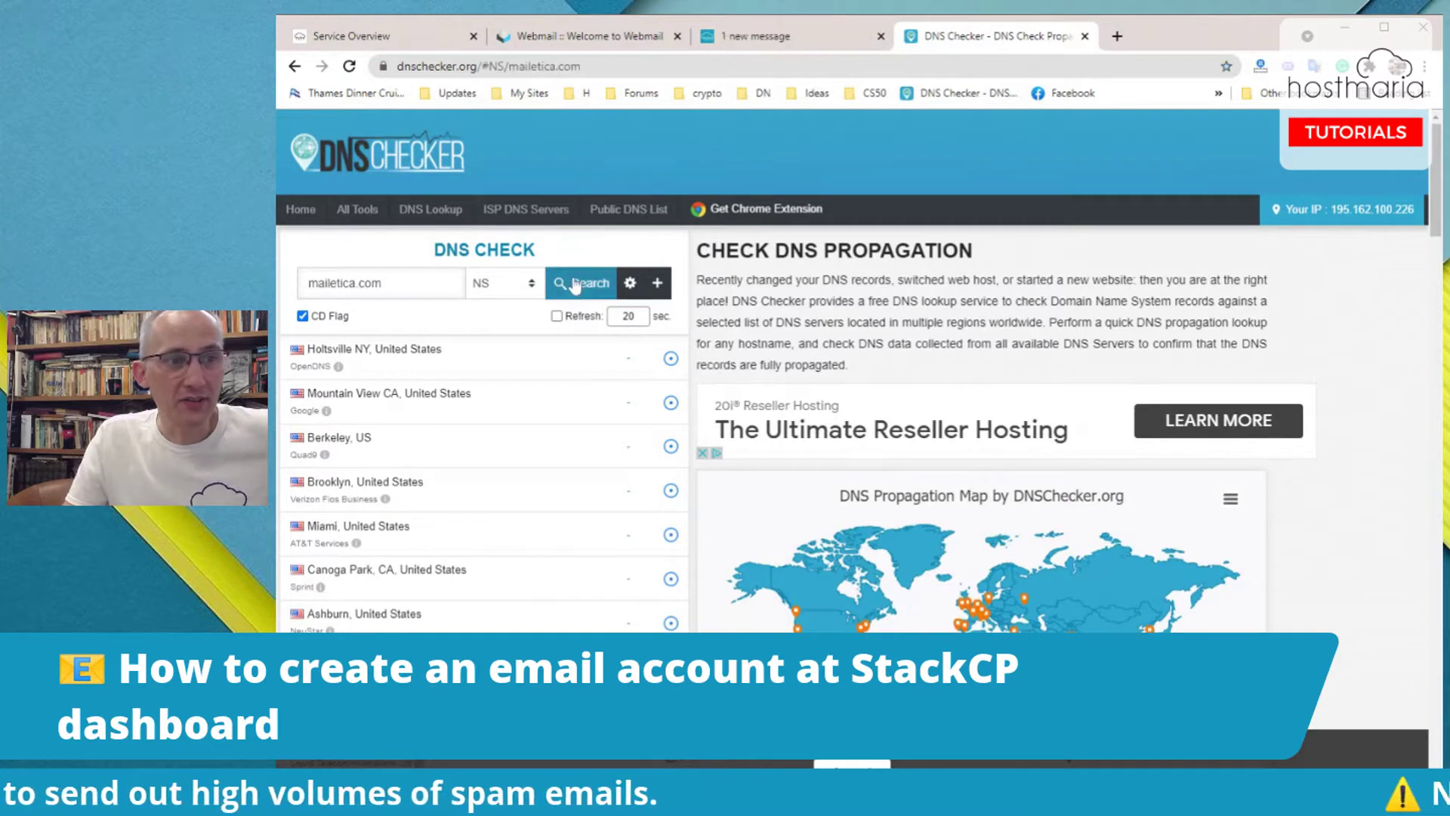
Step: Review the worldwide nameserver results, then close the DNS checker tab
{"action": "scroll", "coordinate": [483, 427], "scroll_direction": "down", "scroll_amount": 2}
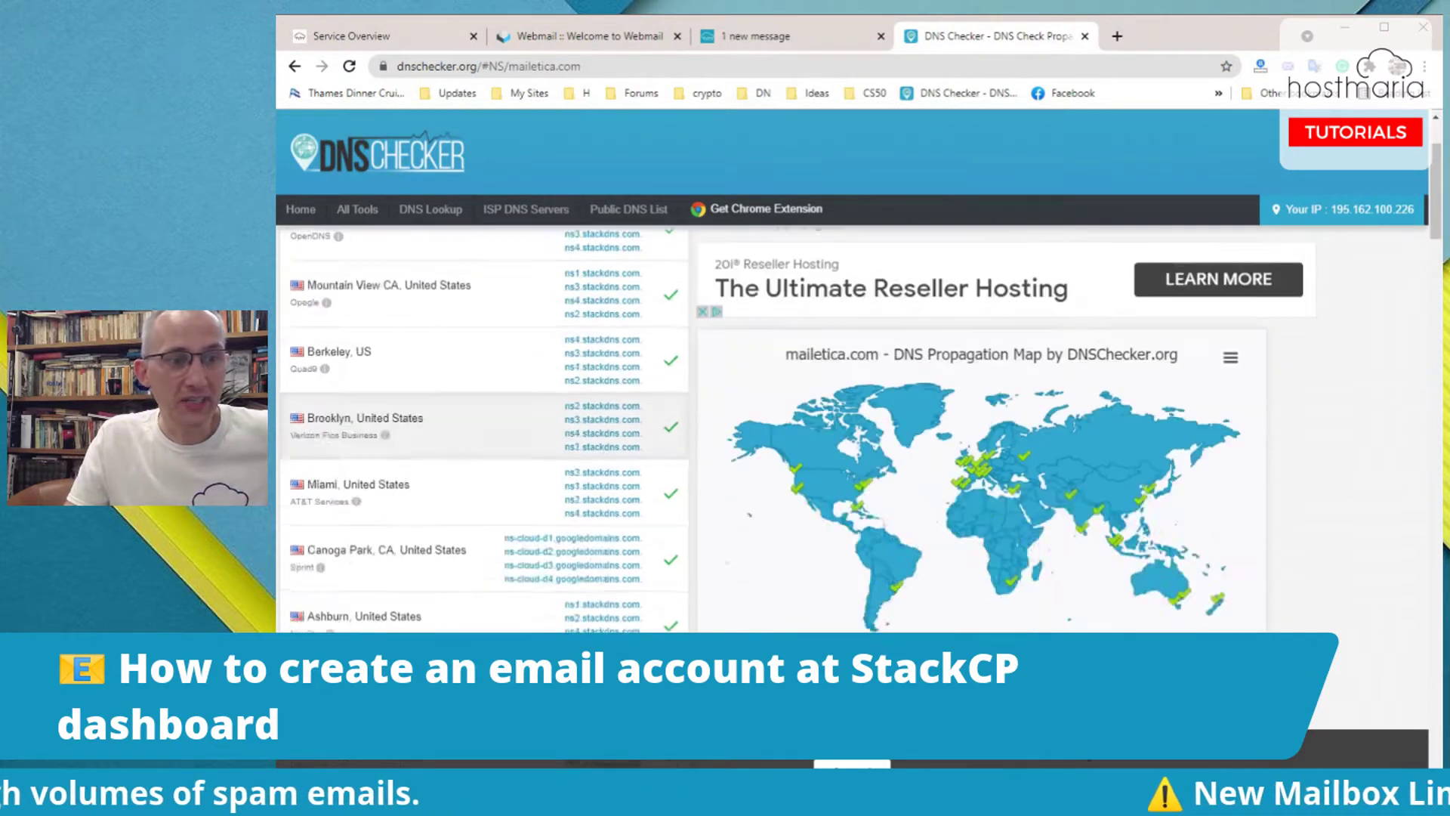
{"action": "scroll", "coordinate": [484, 427], "scroll_direction": "down", "scroll_amount": 2}
{"action": "scroll", "coordinate": [601, 347], "scroll_direction": "up", "scroll_amount": 4}
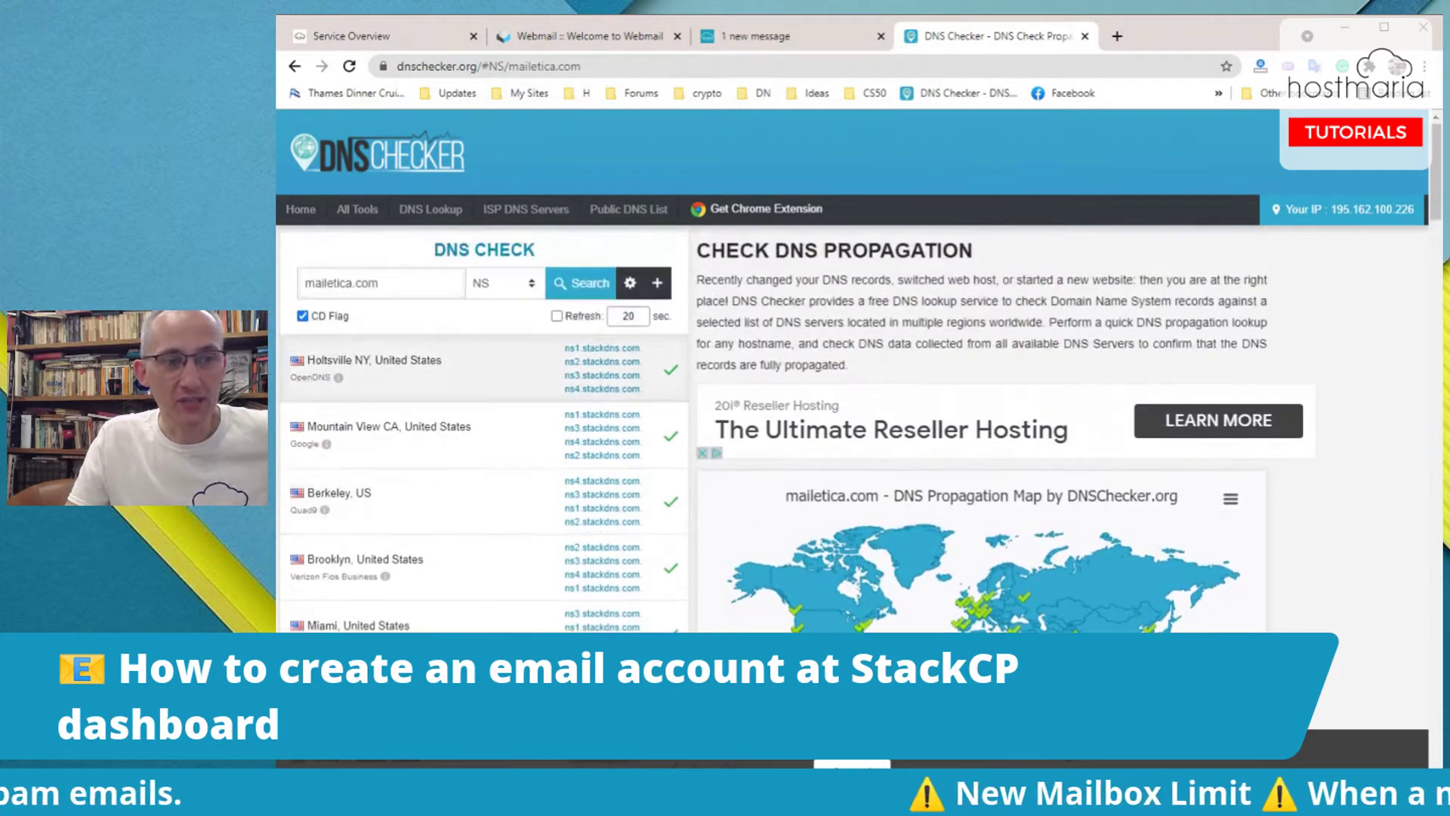
{"action": "scroll", "coordinate": [600, 347], "scroll_direction": "down", "scroll_amount": 5}
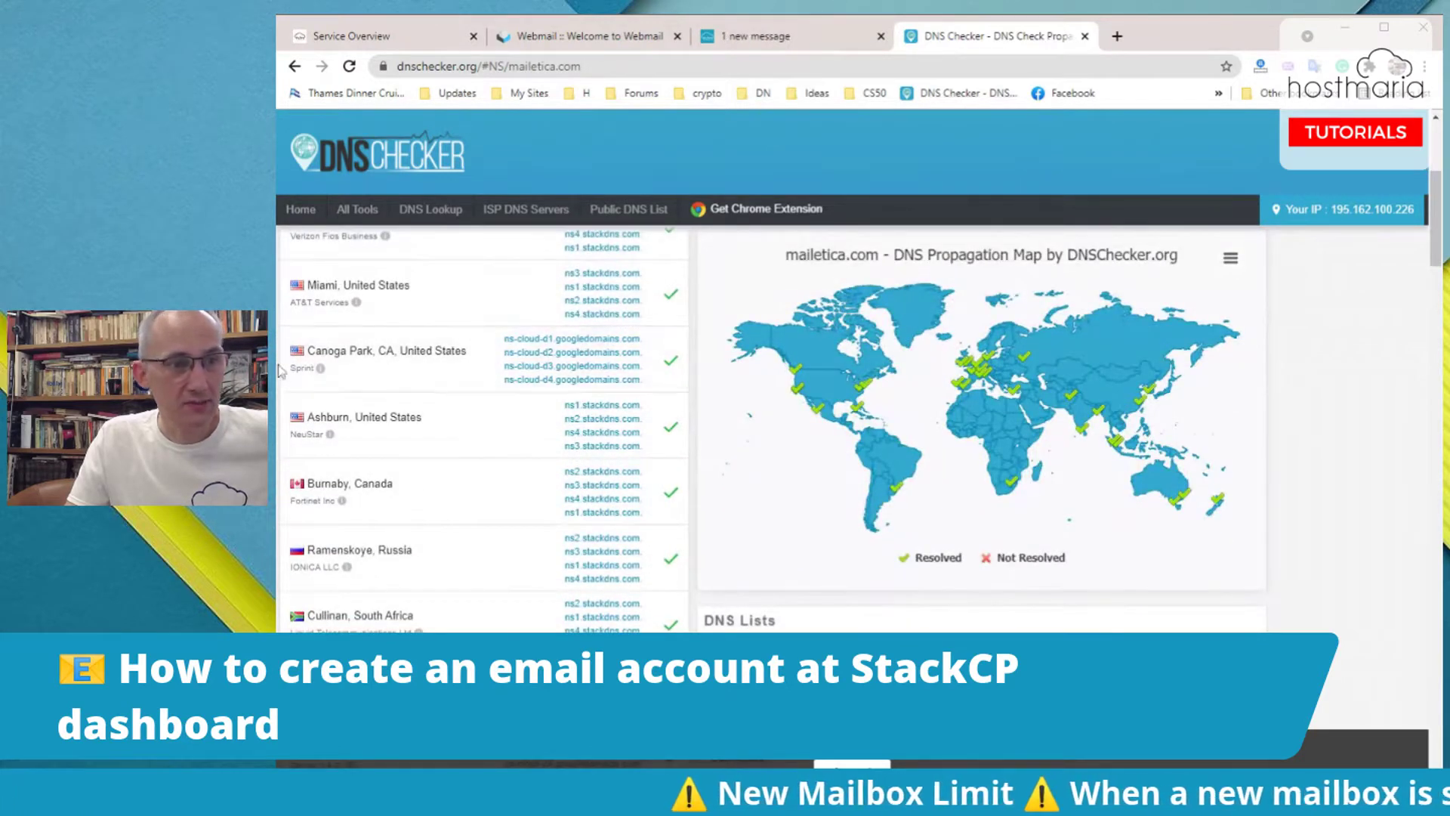
{"action": "scroll", "coordinate": [518, 382], "scroll_direction": "down", "scroll_amount": 5}
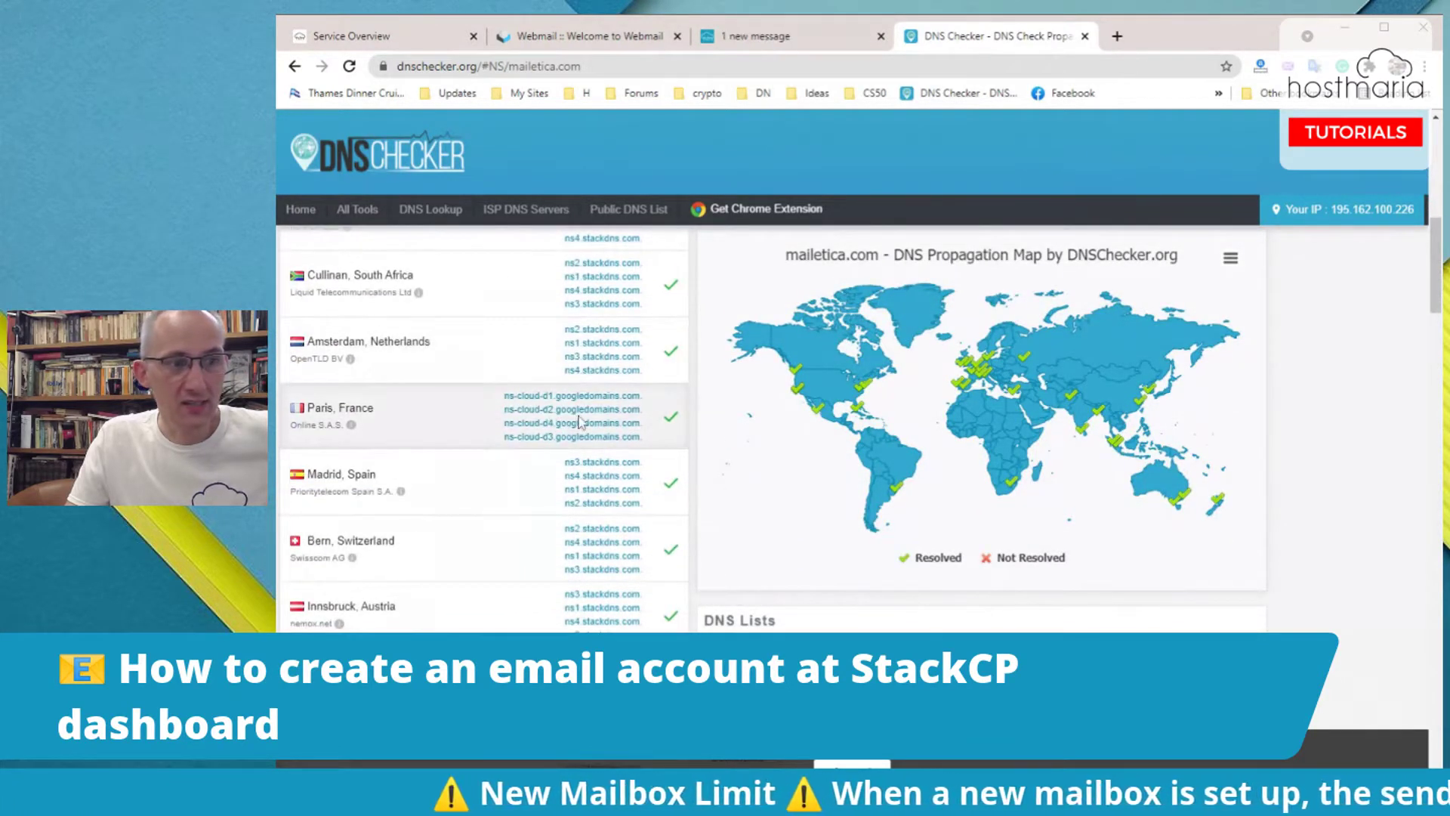
{"action": "scroll", "coordinate": [580, 421], "scroll_direction": "down", "scroll_amount": 12}
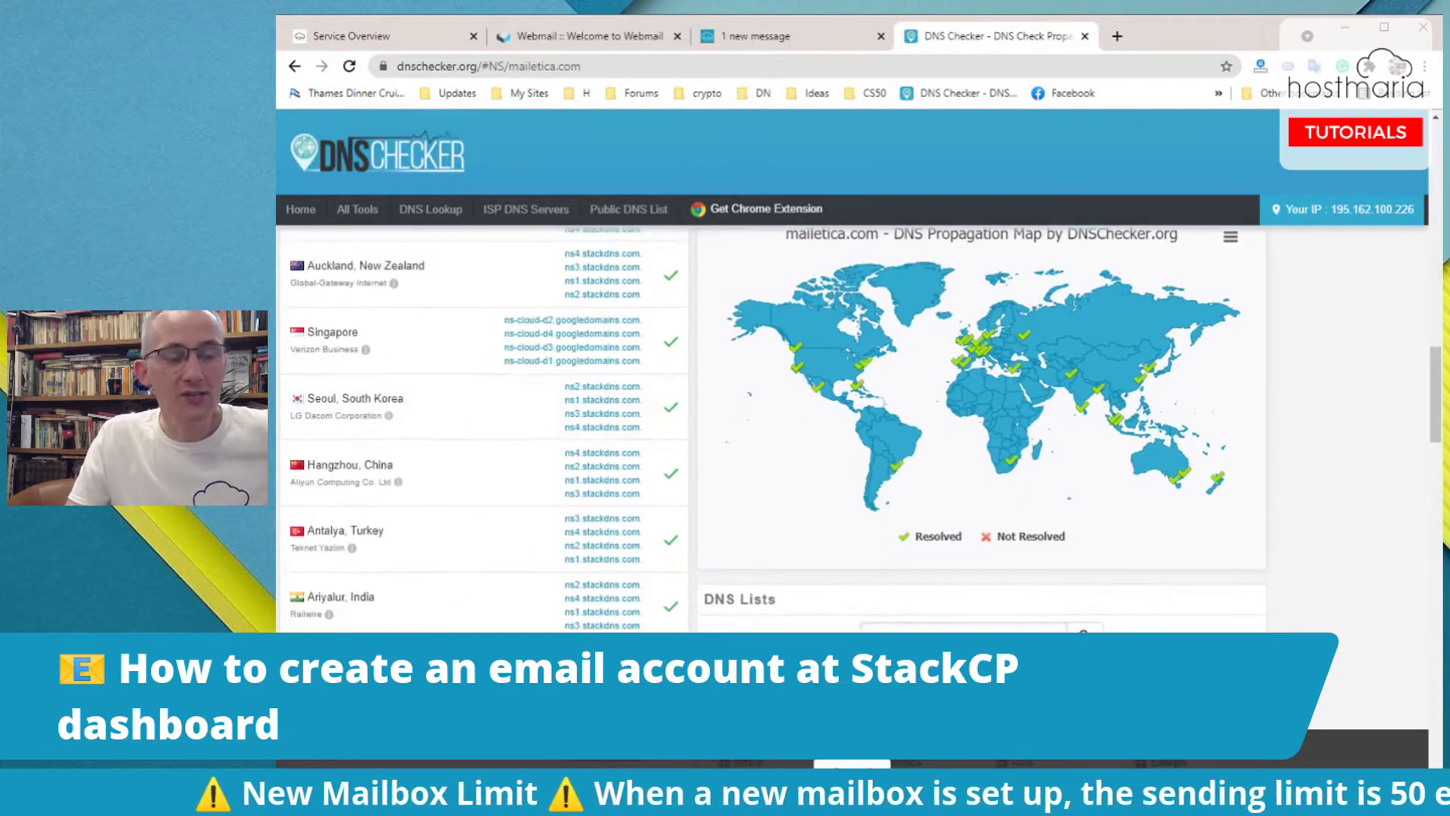
{"action": "scroll", "coordinate": [483, 422], "scroll_direction": "up", "scroll_amount": 2}
{"action": "scroll", "coordinate": [483, 423], "scroll_direction": "down", "scroll_amount": 10}
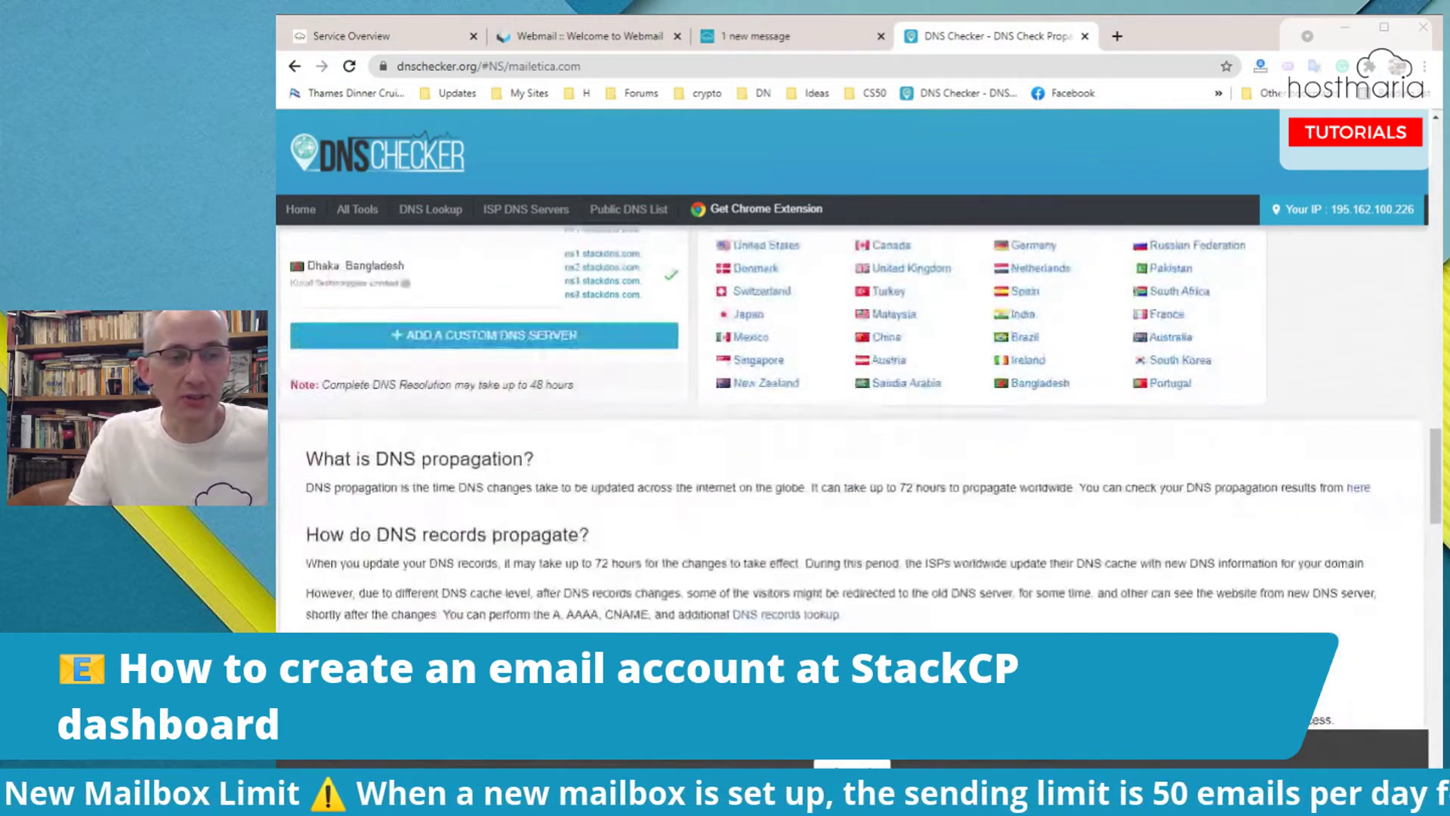
{"action": "scroll", "coordinate": [483, 423], "scroll_direction": "up", "scroll_amount": 8}
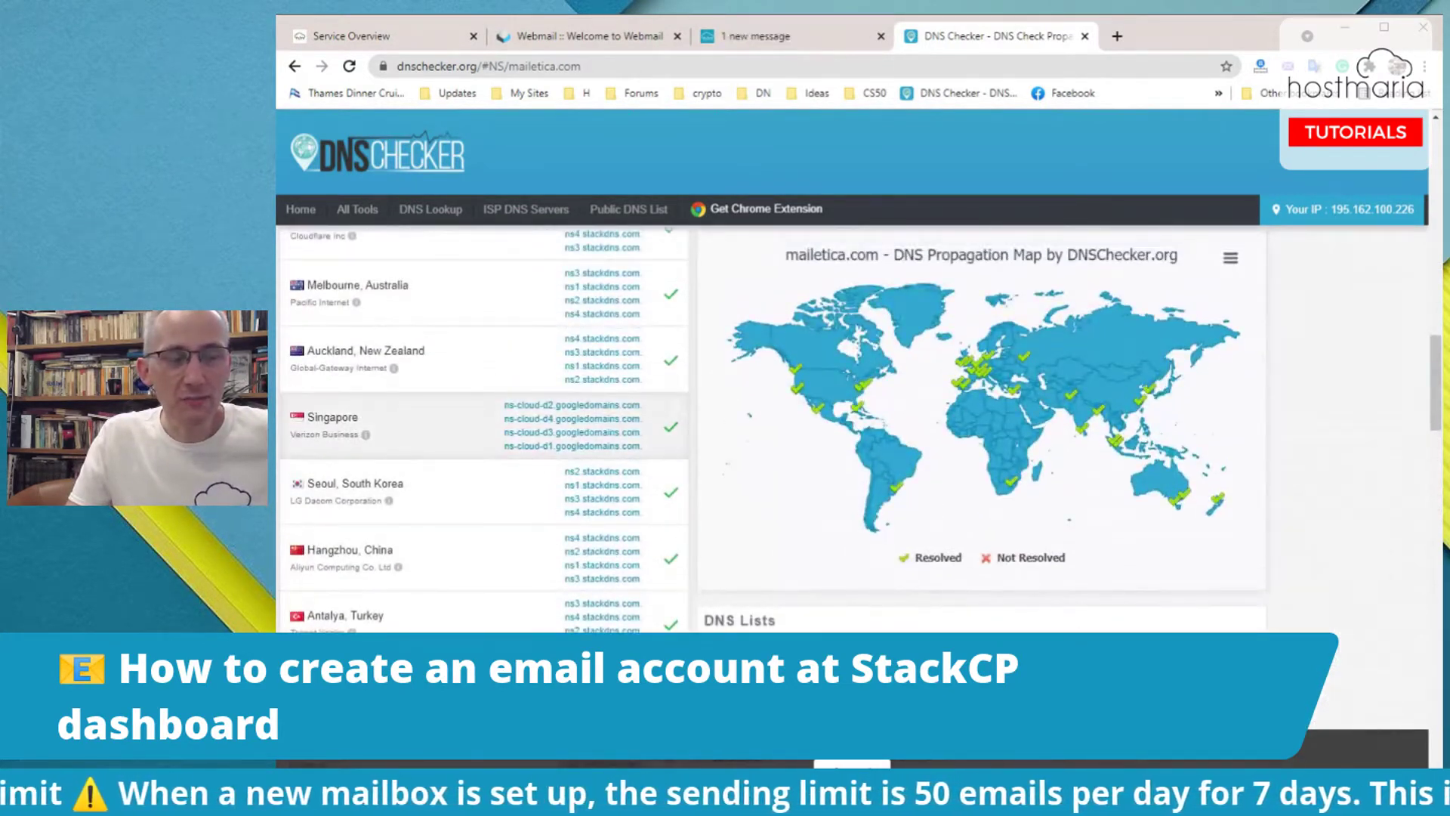
{"action": "scroll", "coordinate": [483, 423], "scroll_direction": "up", "scroll_amount": 1}
{"action": "scroll", "coordinate": [483, 423], "scroll_direction": "up", "scroll_amount": 10}
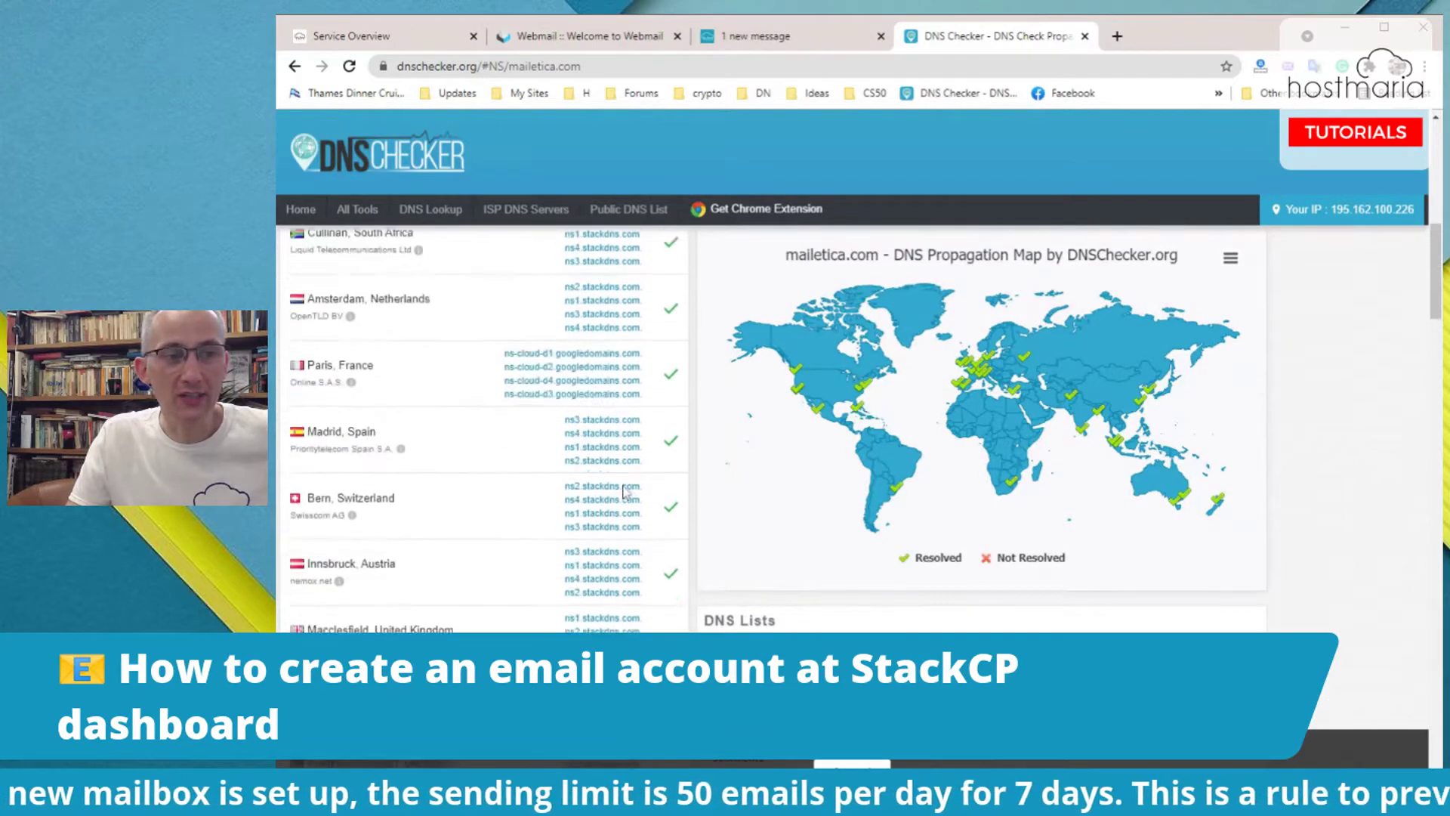
{"action": "scroll", "coordinate": [484, 423], "scroll_direction": "up", "scroll_amount": 3}
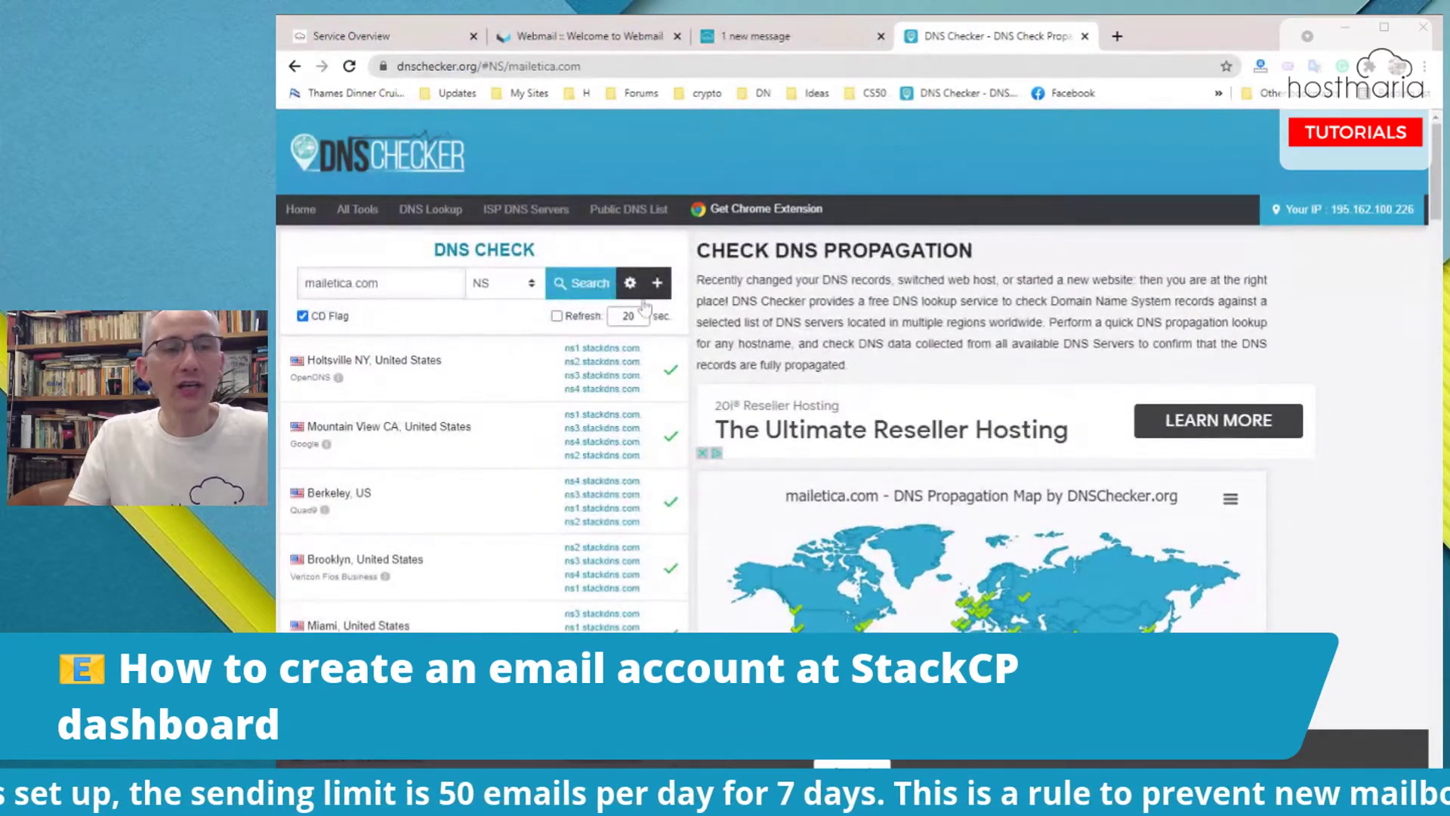
{"action": "left_click", "coordinate": [1084, 36]}
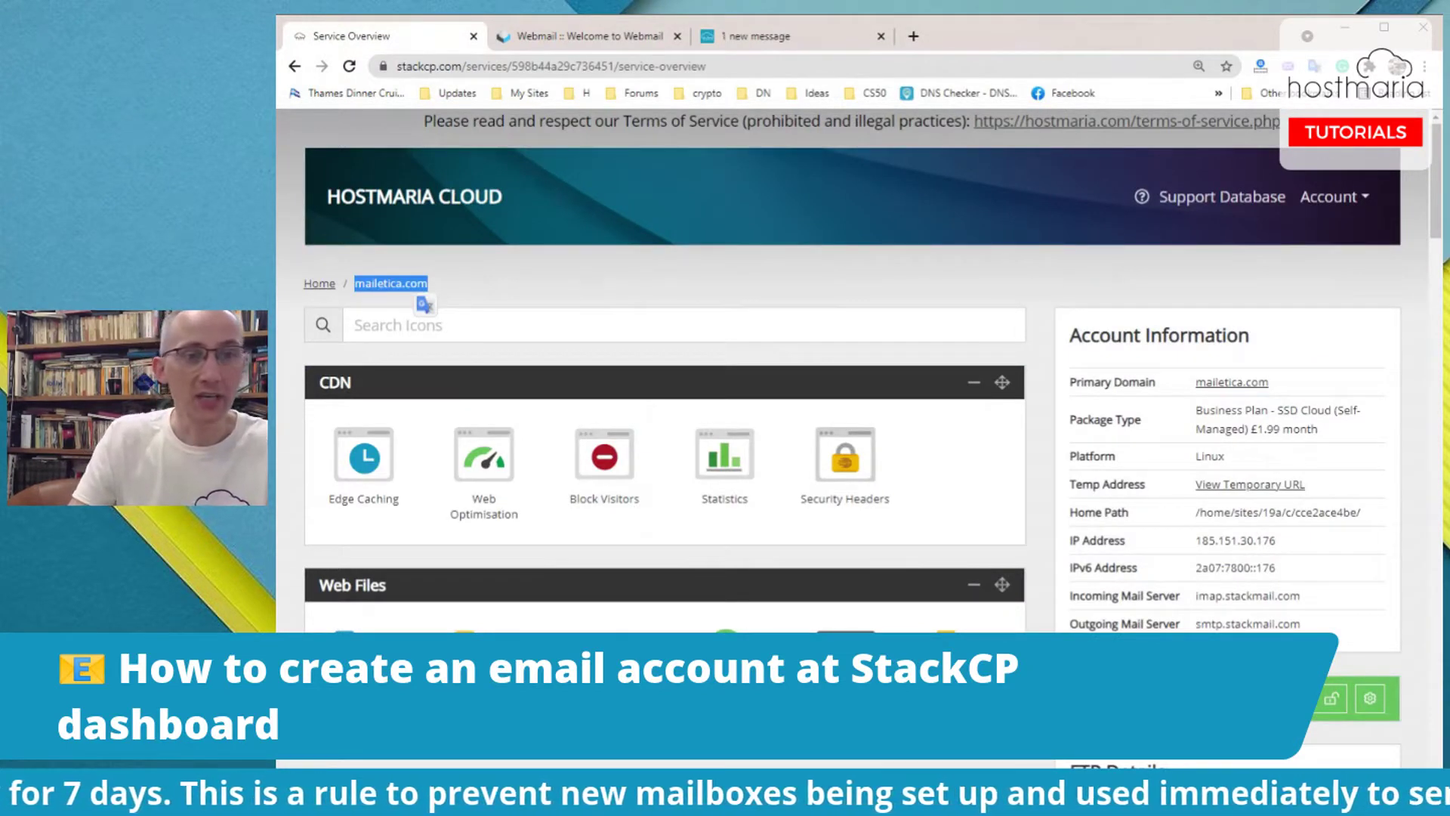
Step: Clear the text selection and scroll the service overview down to the Email section
{"action": "left_click", "coordinate": [927, 281]}
{"action": "scroll", "coordinate": [927, 281], "scroll_direction": "down", "scroll_amount": 2}
{"action": "scroll", "coordinate": [953, 281], "scroll_direction": "down", "scroll_amount": 6}
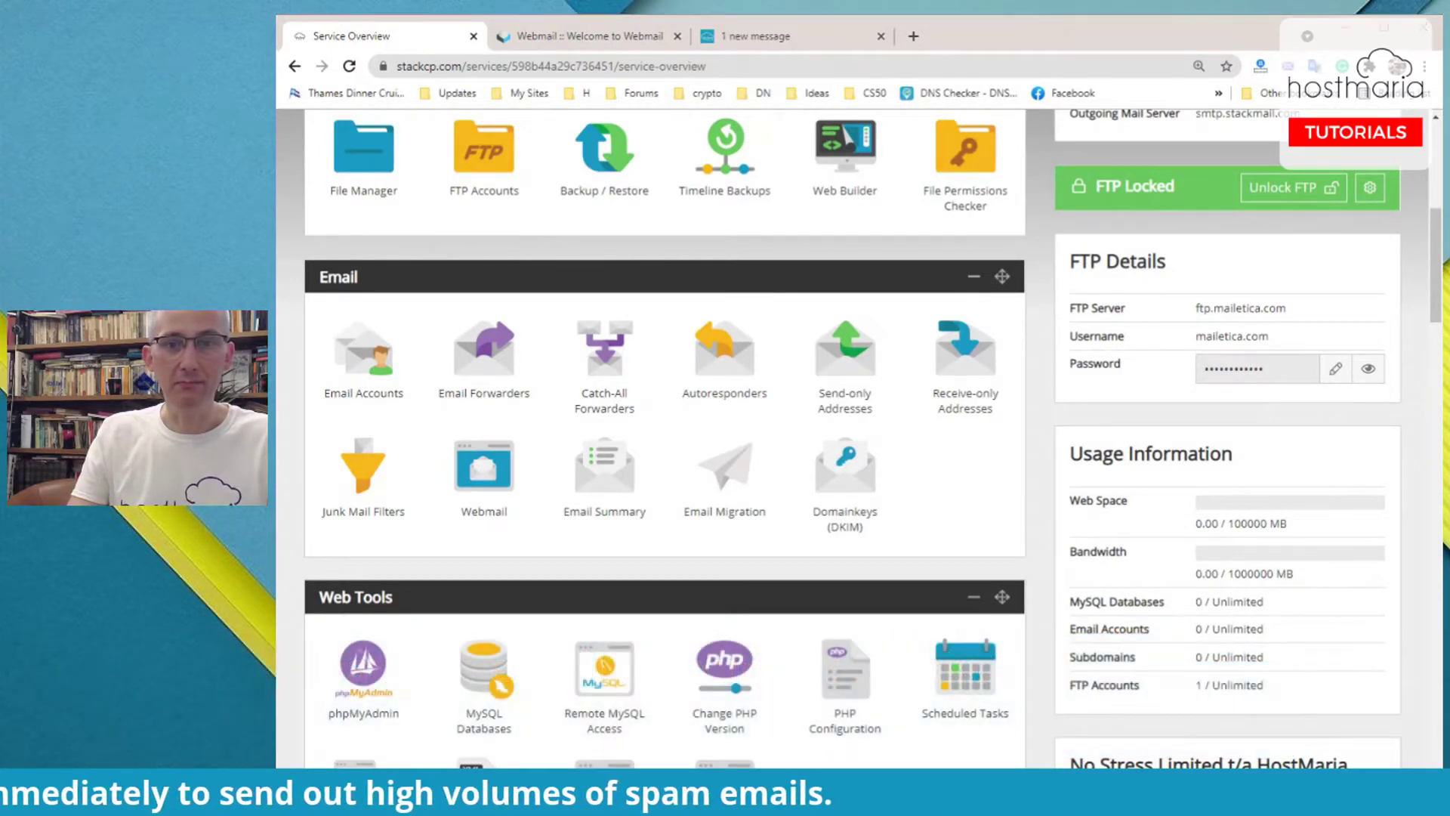
{"action": "scroll", "coordinate": [419, 373], "scroll_direction": "up", "scroll_amount": 7}
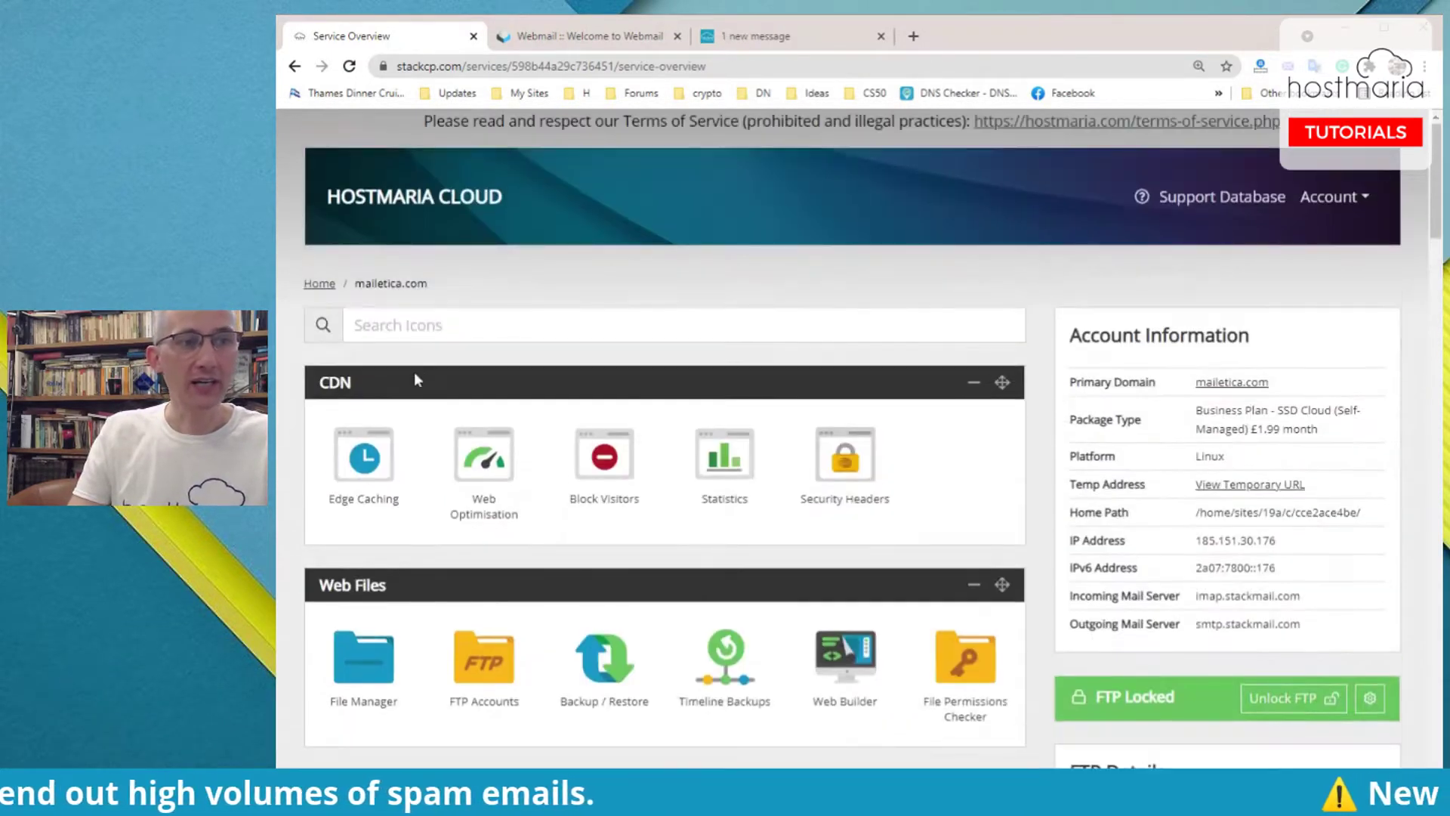
{"action": "scroll", "coordinate": [382, 424], "scroll_direction": "down", "scroll_amount": 2}
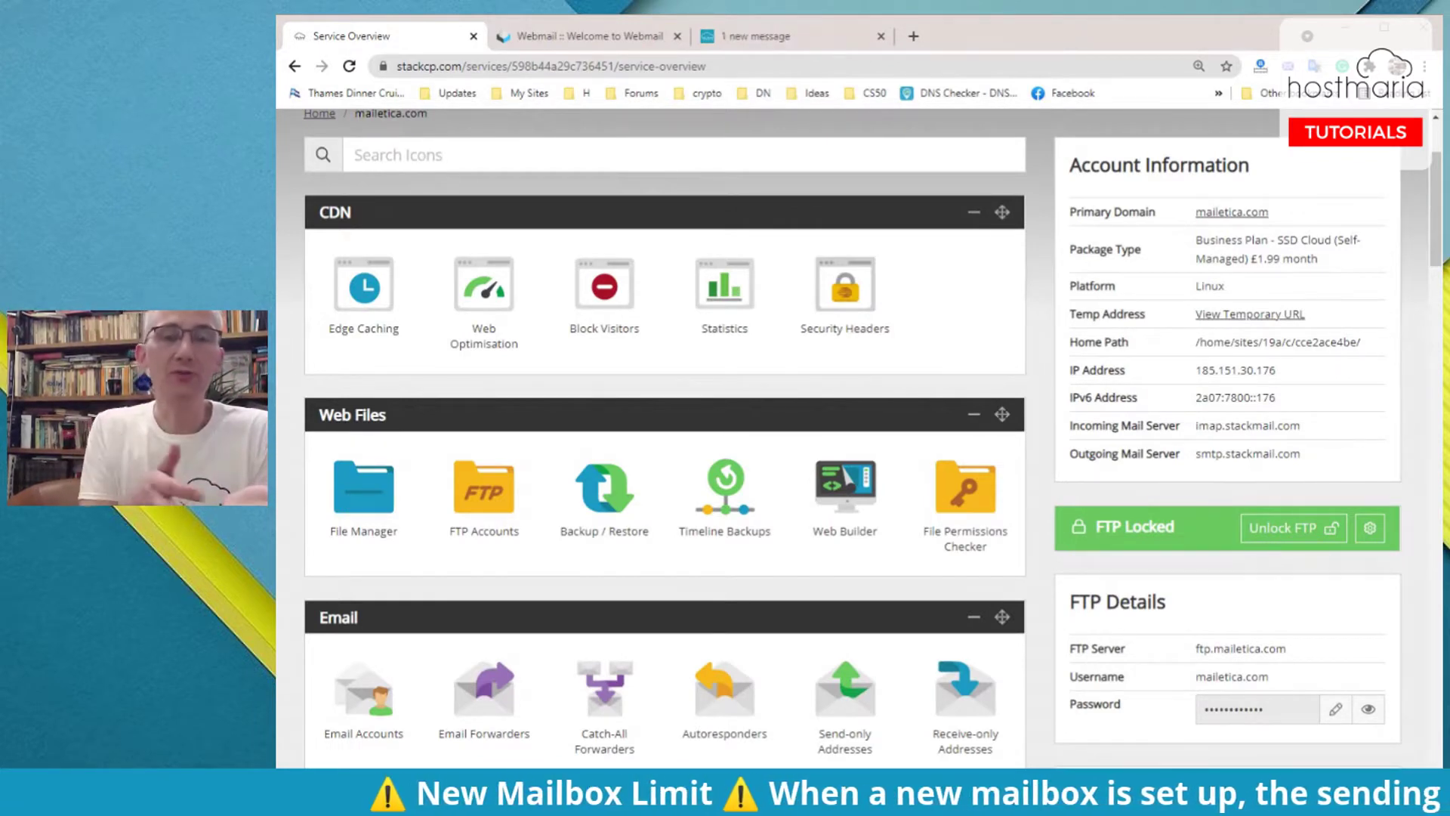
{"action": "scroll", "coordinate": [363, 450], "scroll_direction": "down", "scroll_amount": 2}
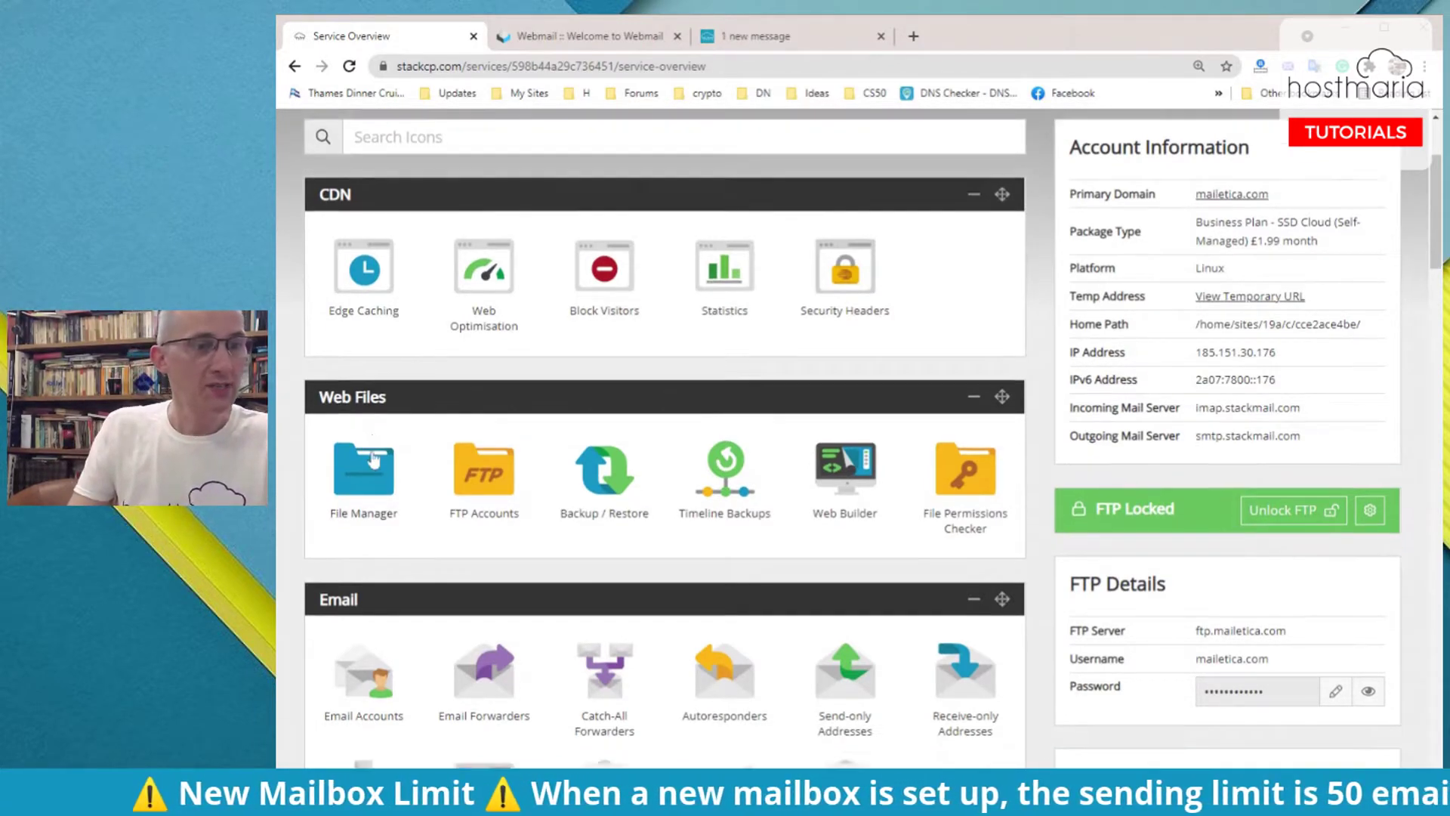
{"action": "left_click", "coordinate": [365, 533]}
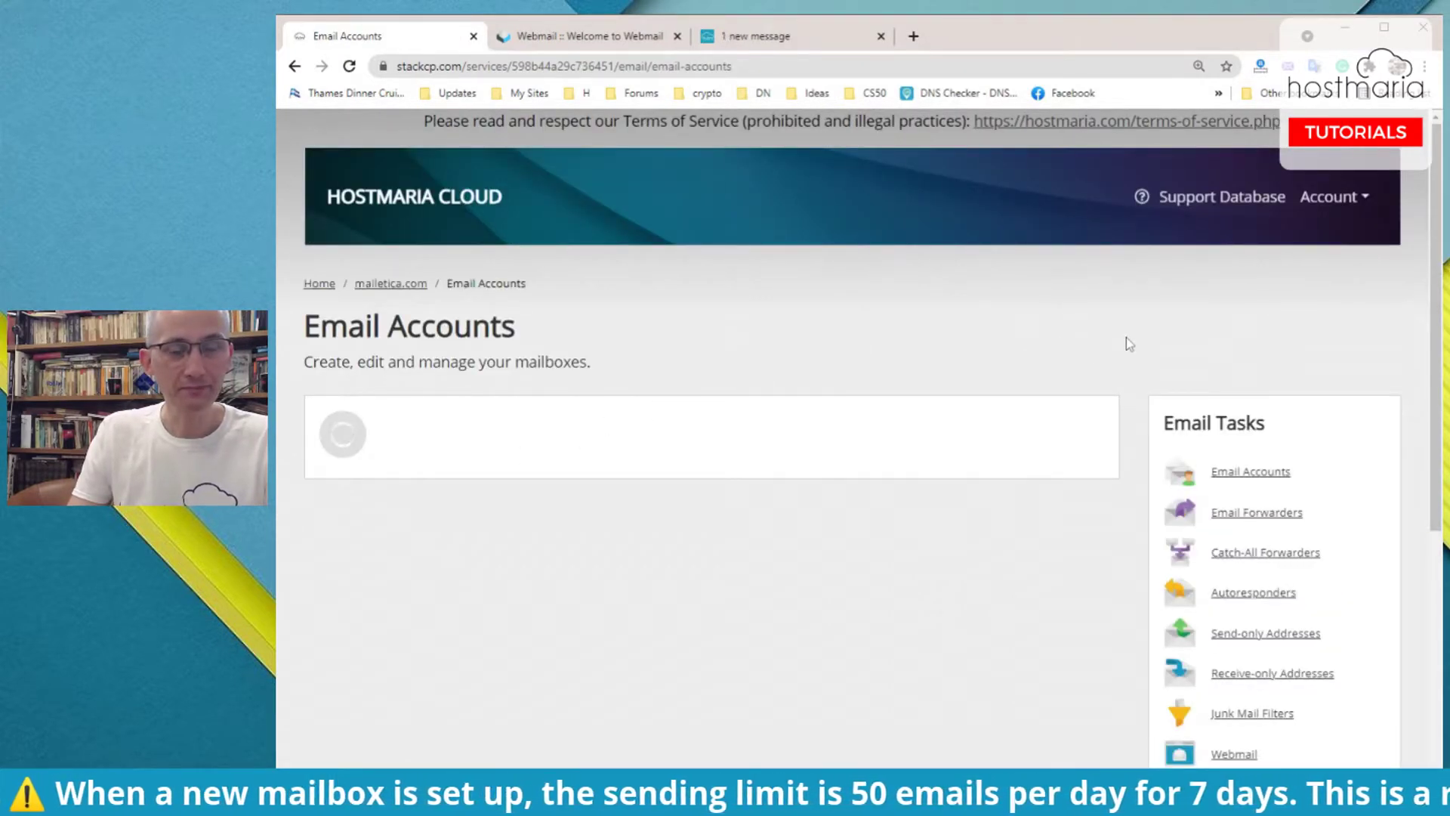
{"action": "scroll", "coordinate": [1133, 347], "scroll_direction": "down", "scroll_amount": 2}
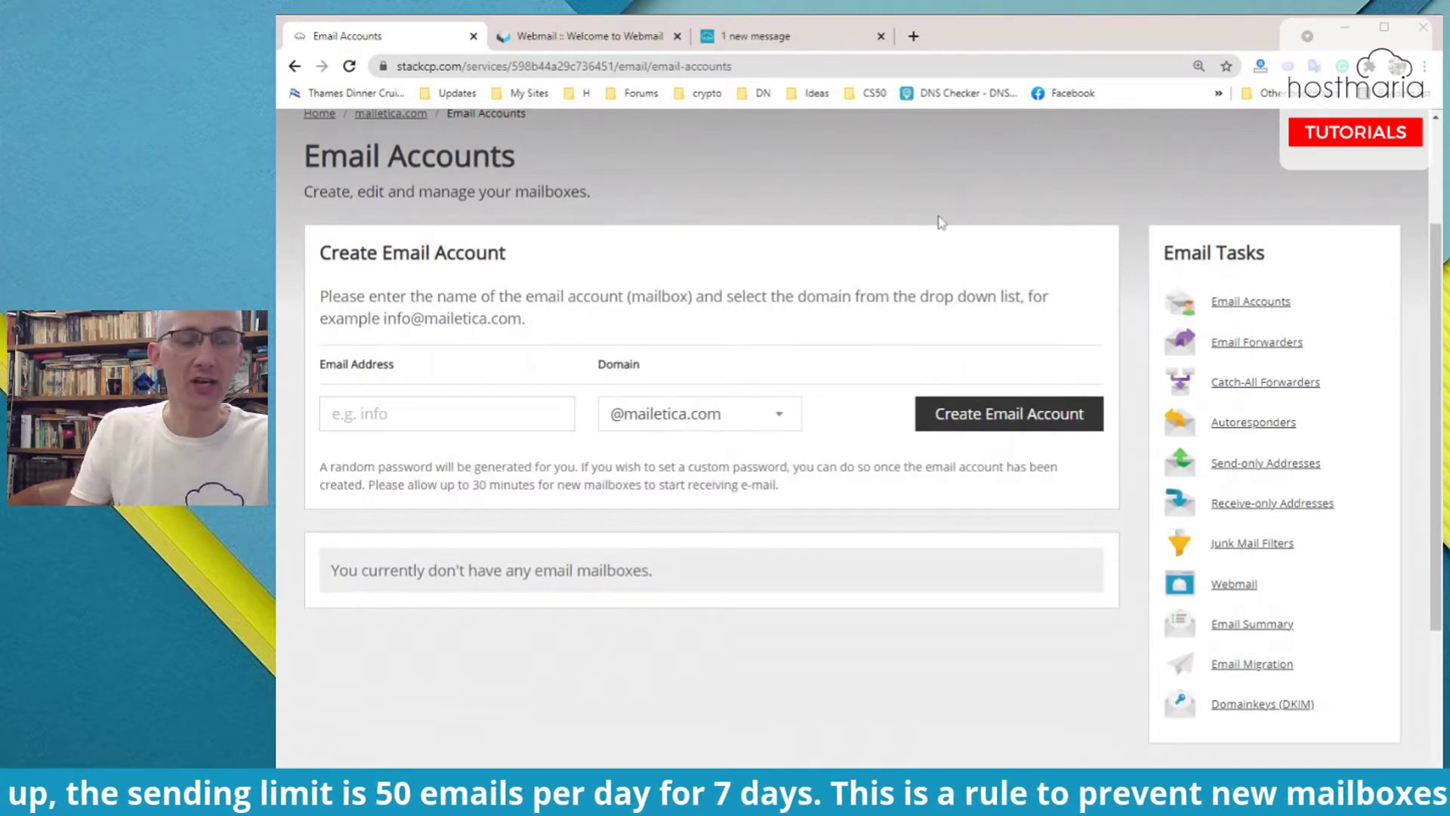
{"action": "left_click", "coordinate": [777, 415]}
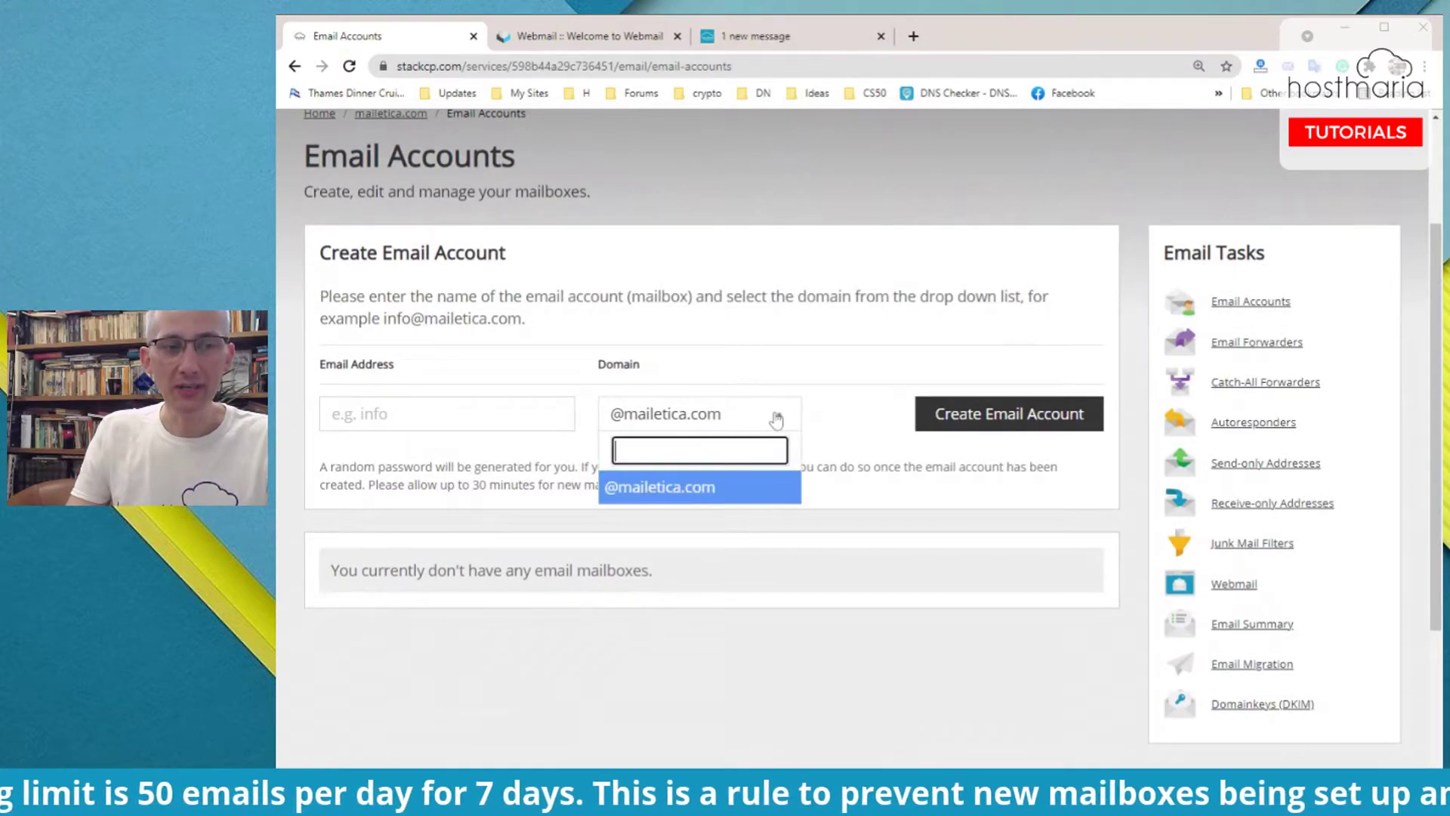
{"action": "left_click", "coordinate": [845, 326]}
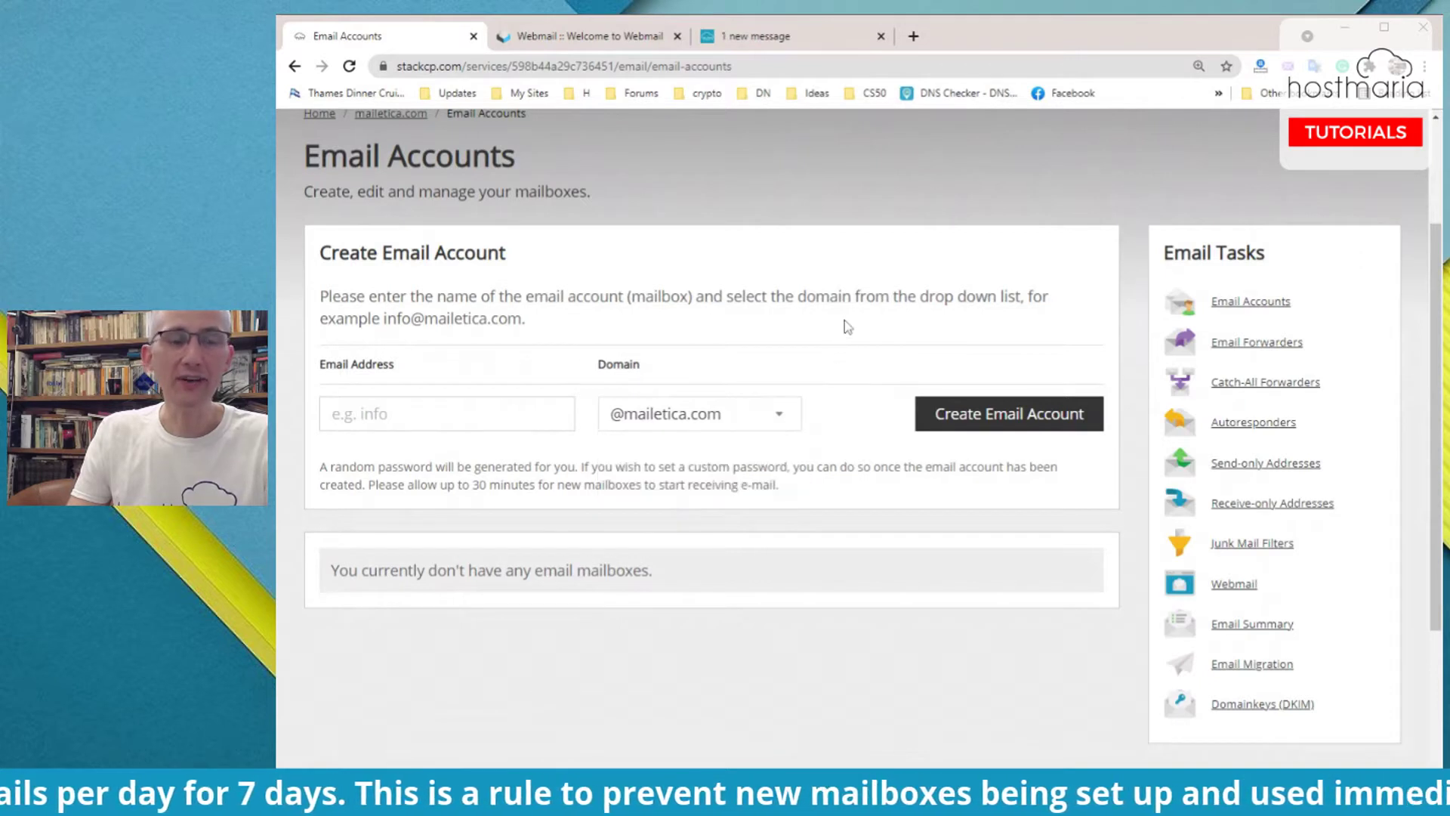
{"action": "left_click", "coordinate": [736, 420]}
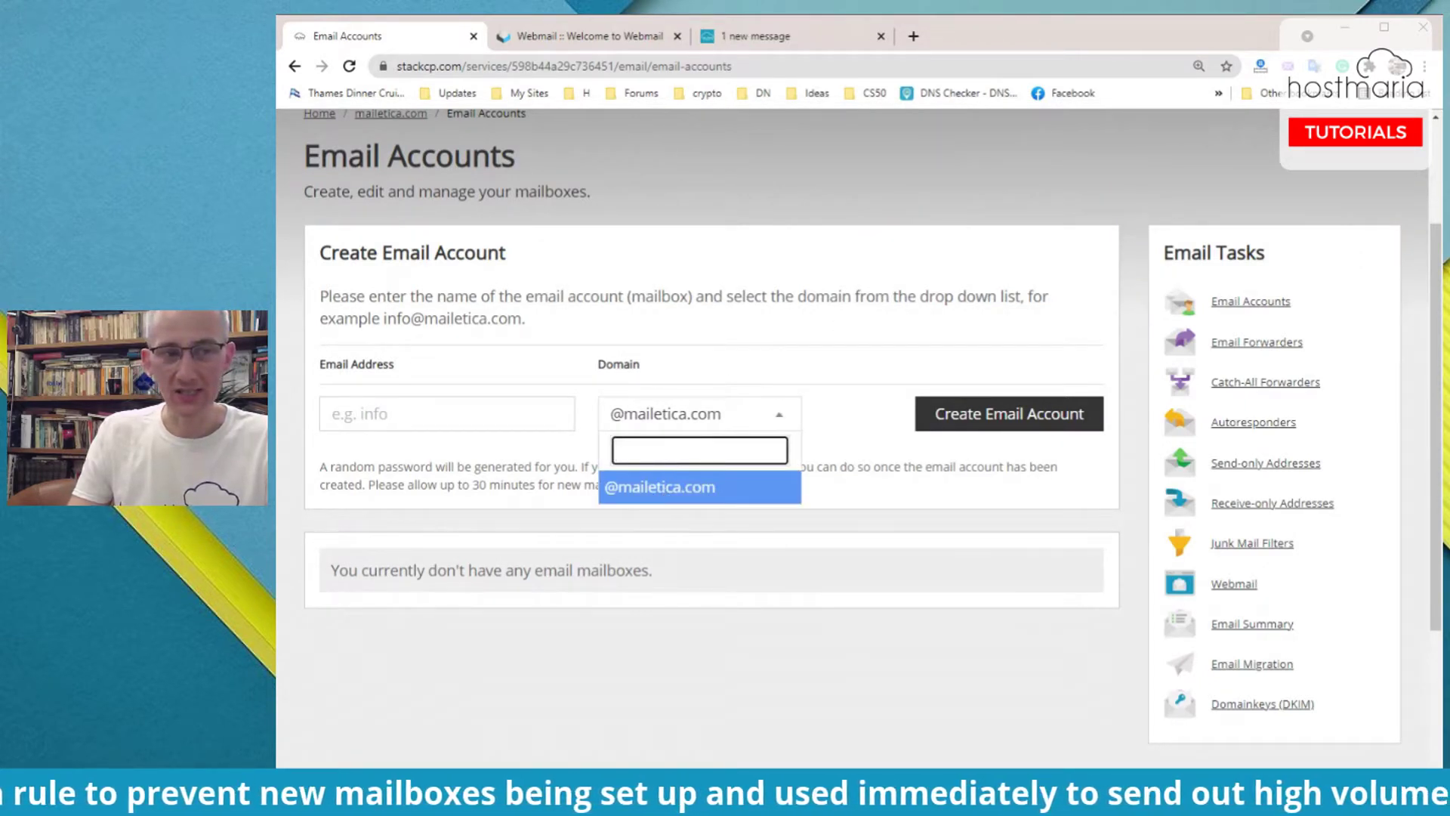
{"action": "left_click", "coordinate": [723, 483]}
{"action": "left_click", "coordinate": [766, 420]}
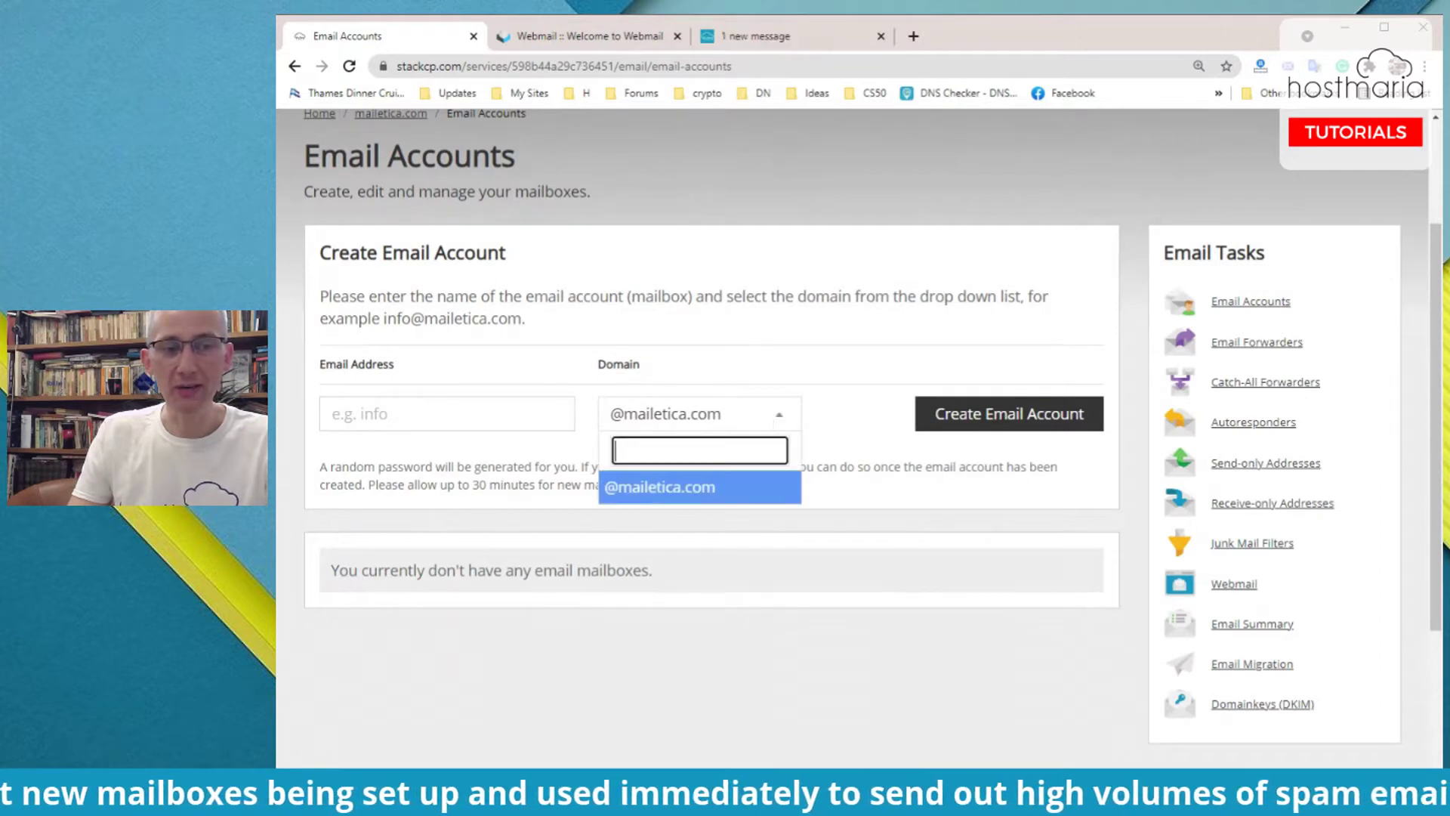
{"action": "left_click", "coordinate": [778, 336]}
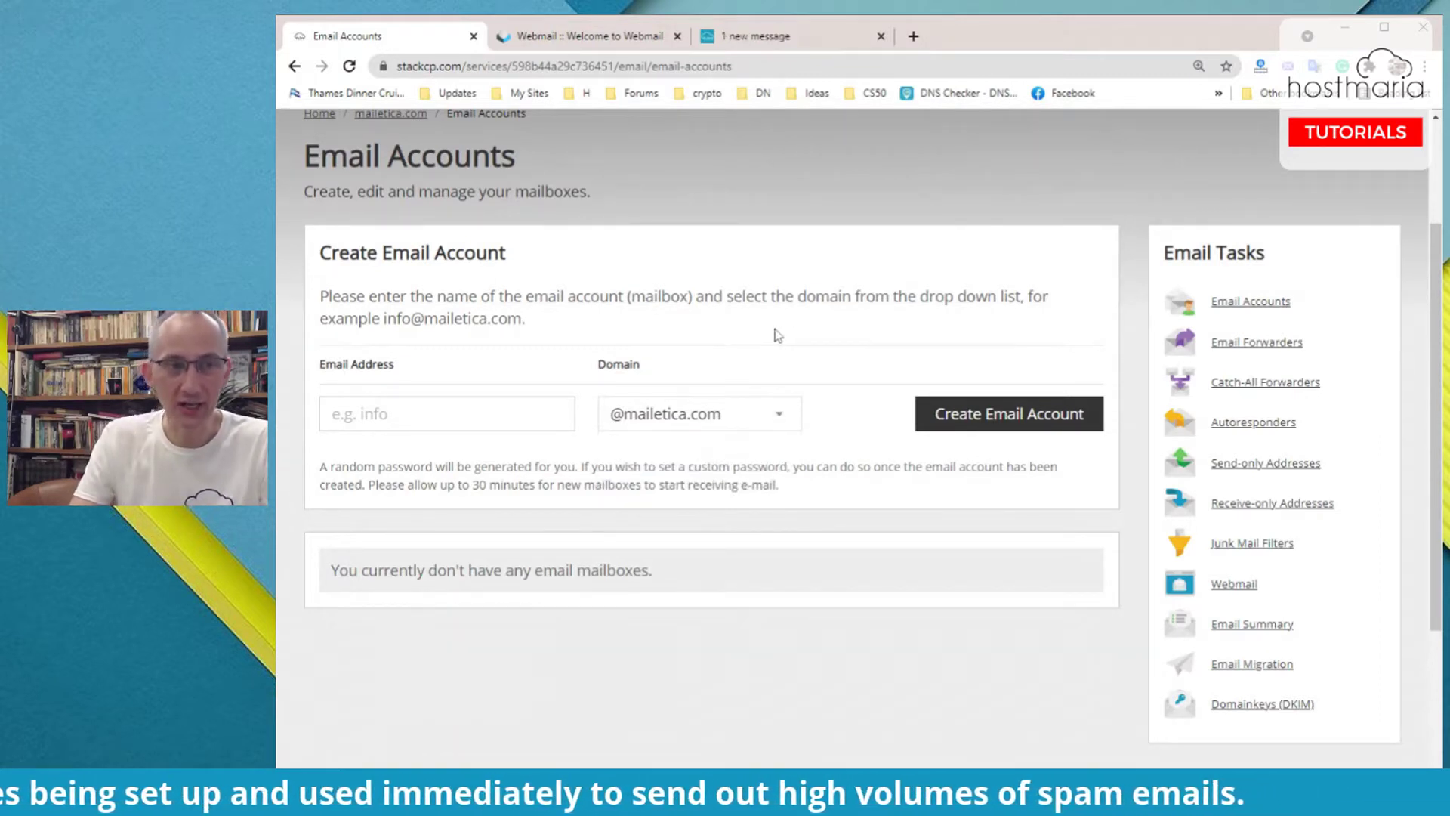
{"action": "left_click", "coordinate": [423, 414]}
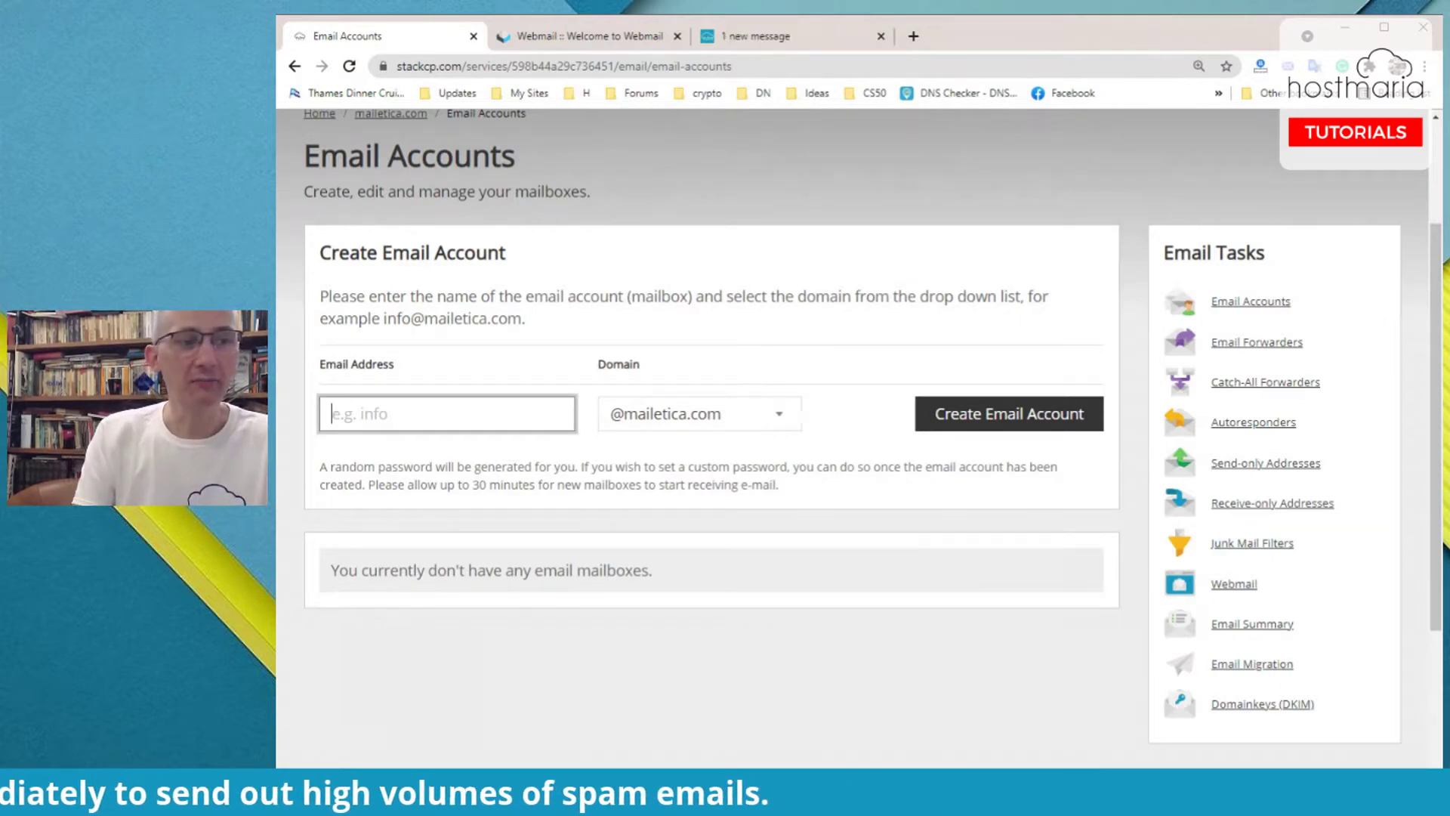
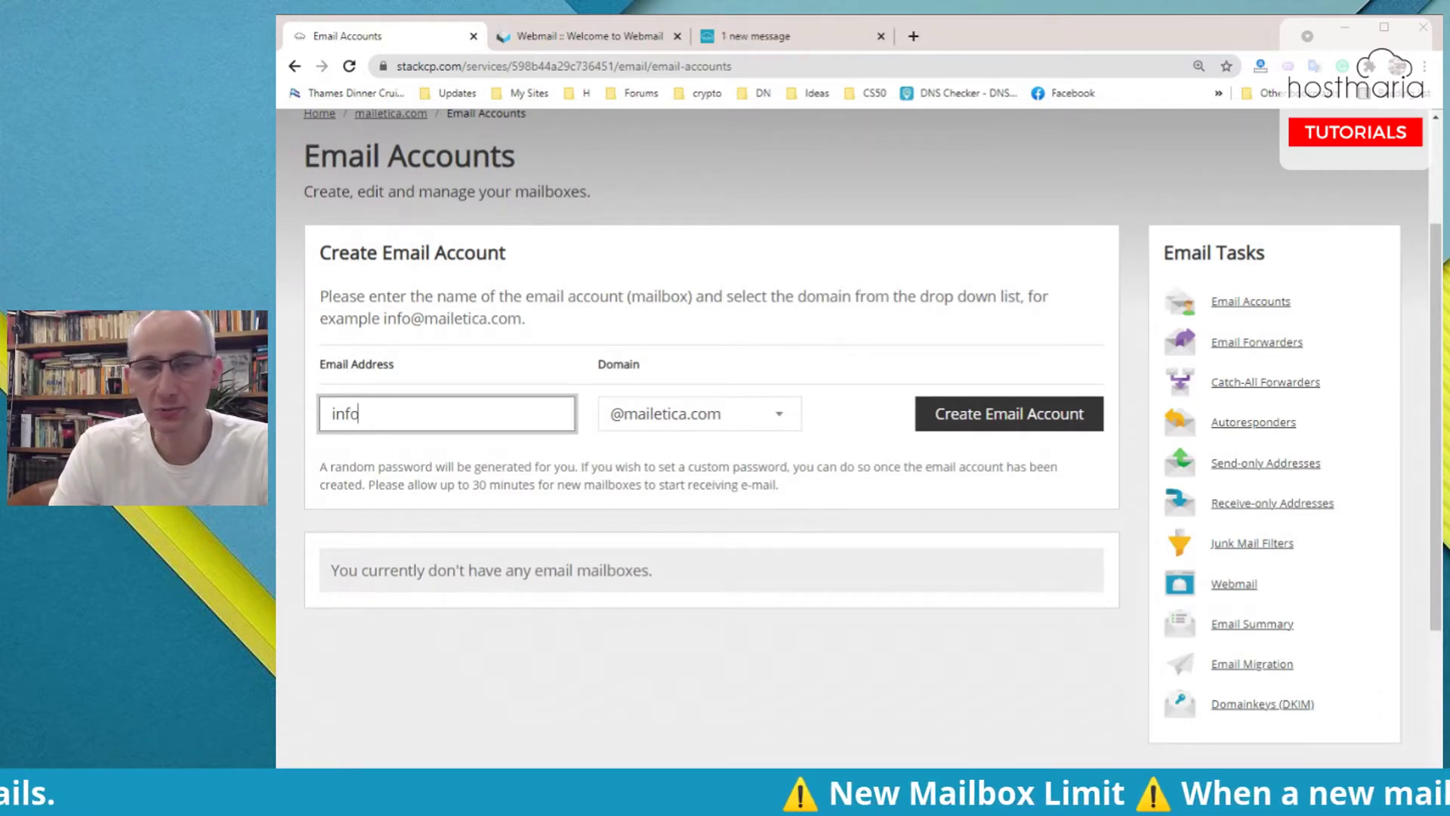
{"action": "key", "text": "ctrl+a"}
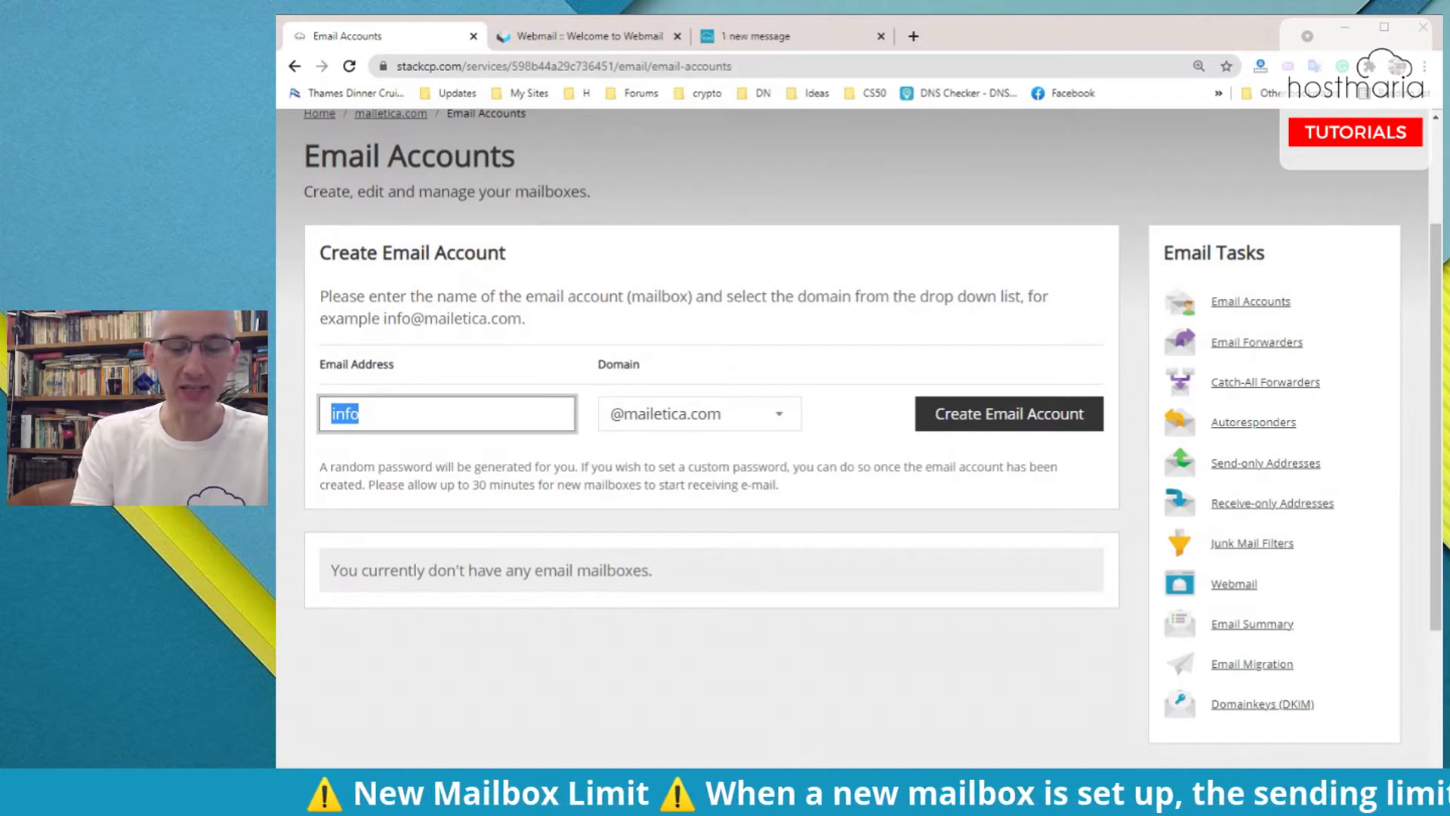
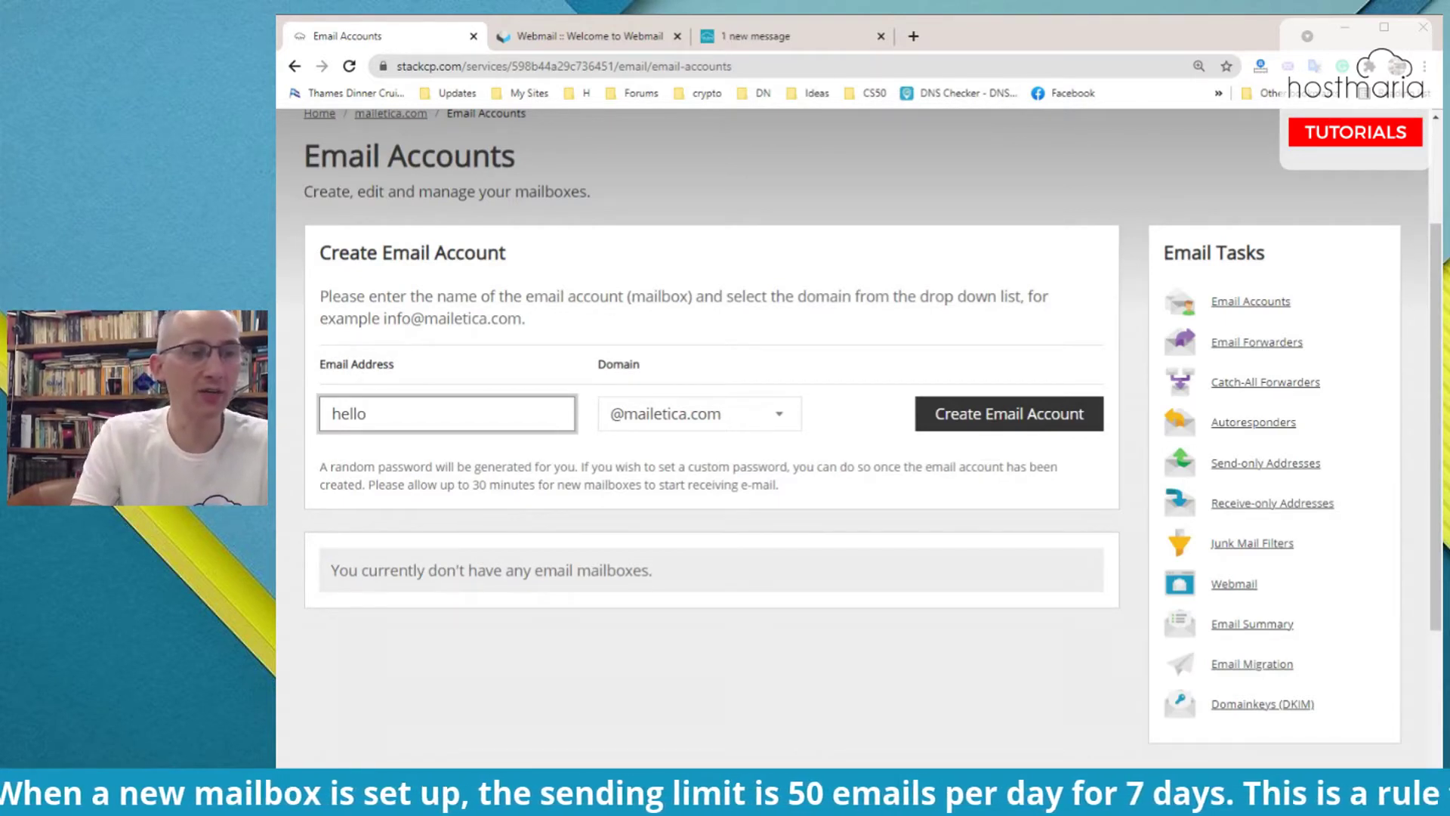
{"action": "key", "text": "ctrl+a"}
{"action": "key", "text": "BackSpace"}
{"action": "key", "text": "BackSpace"}
{"action": "key", "text": "BackSpace"}
{"action": "key", "text": "BackSpace"}
{"action": "key", "text": "BackSpace"}
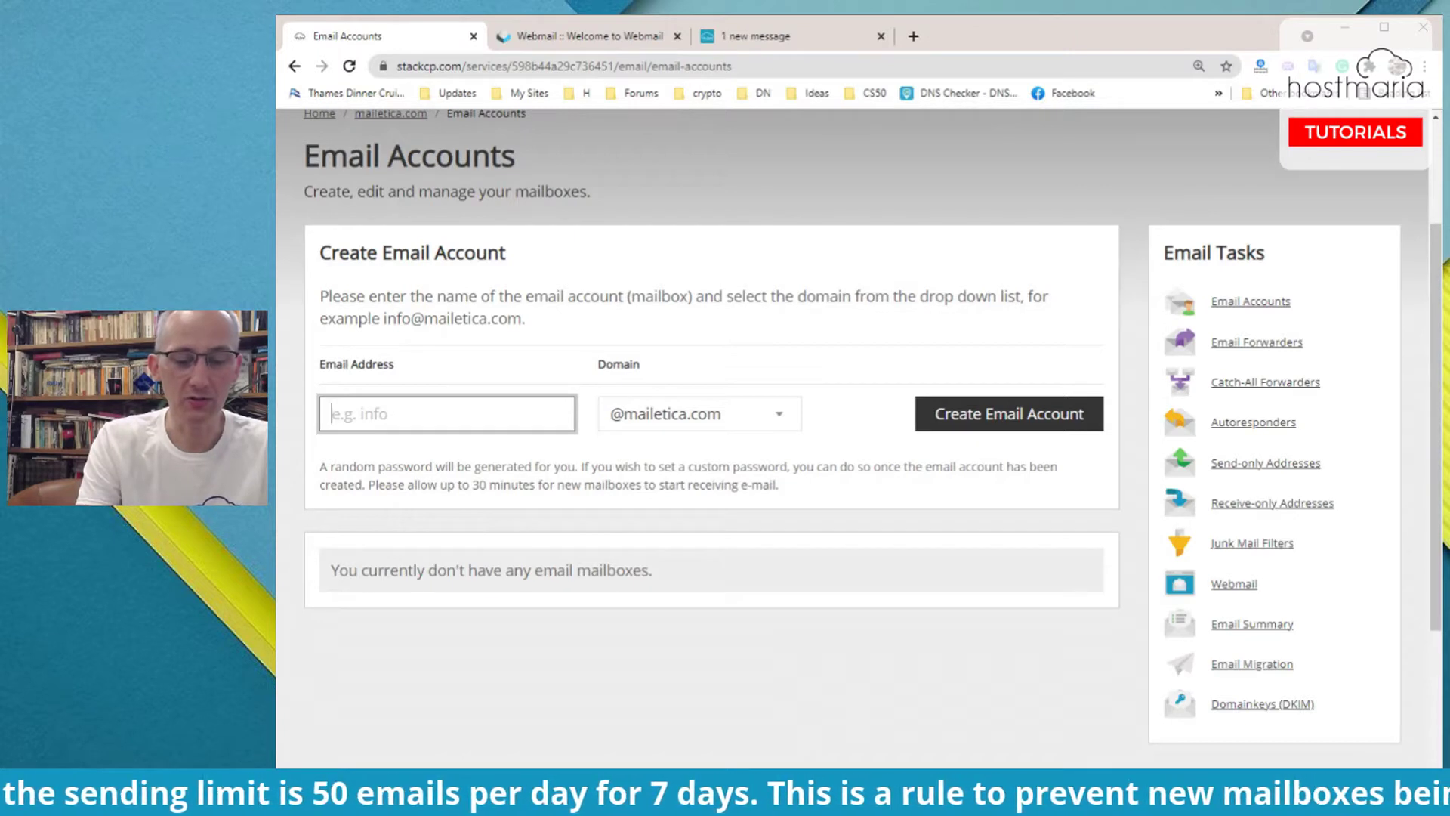
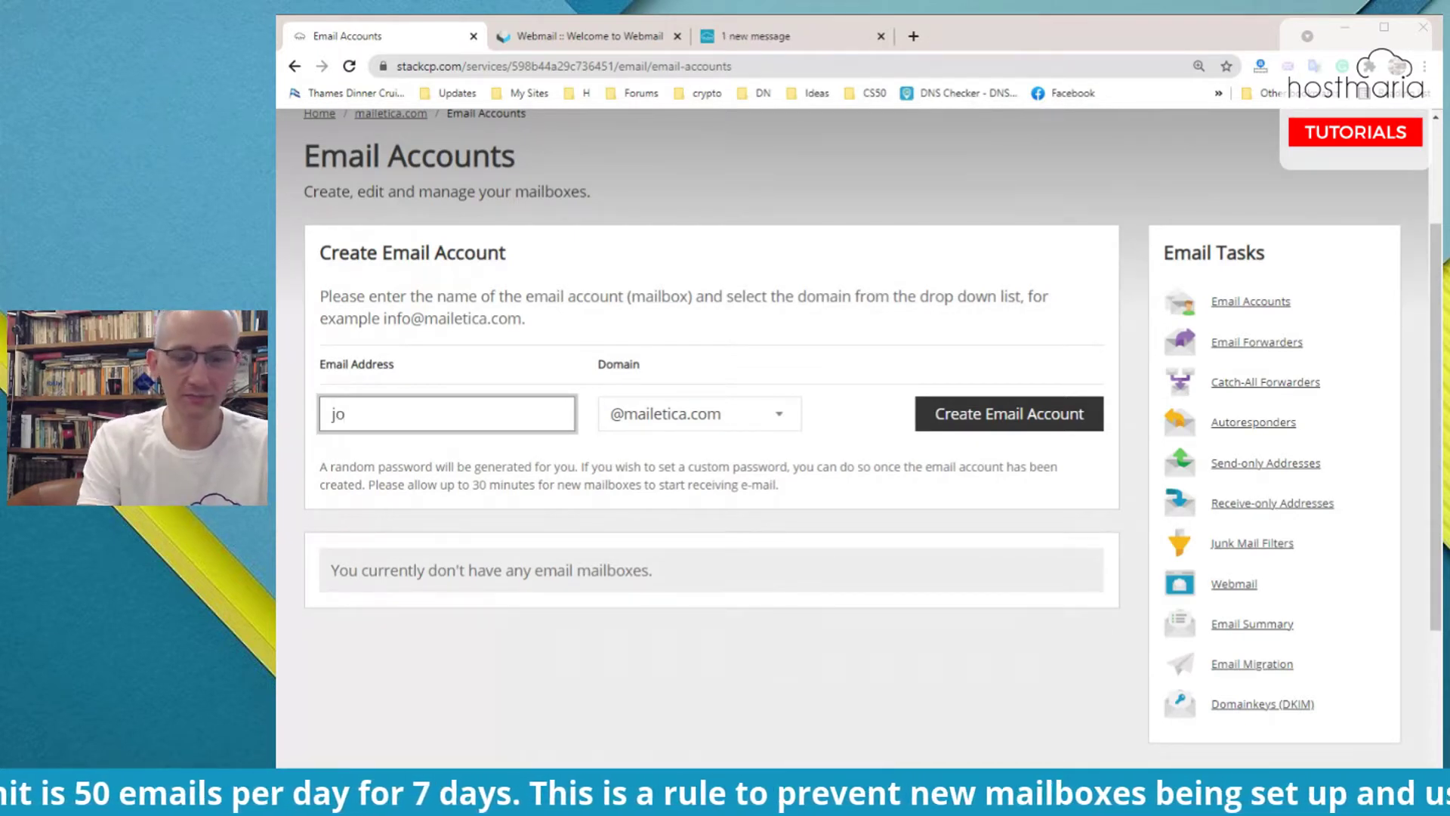
{"action": "key", "text": "BackSpace"}
{"action": "key", "text": "BackSpace"}
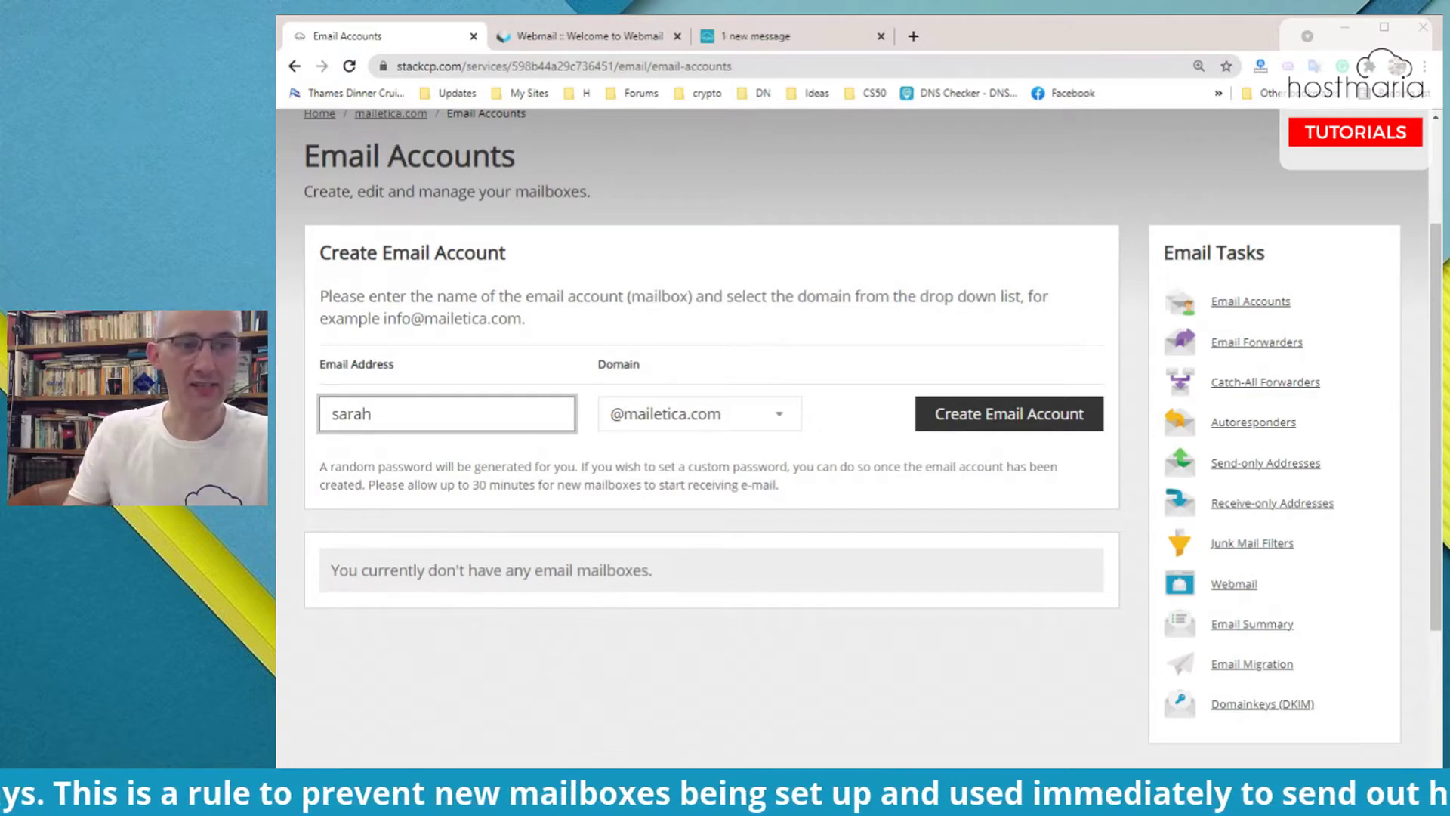
{"action": "left_click", "coordinate": [1086, 413]}
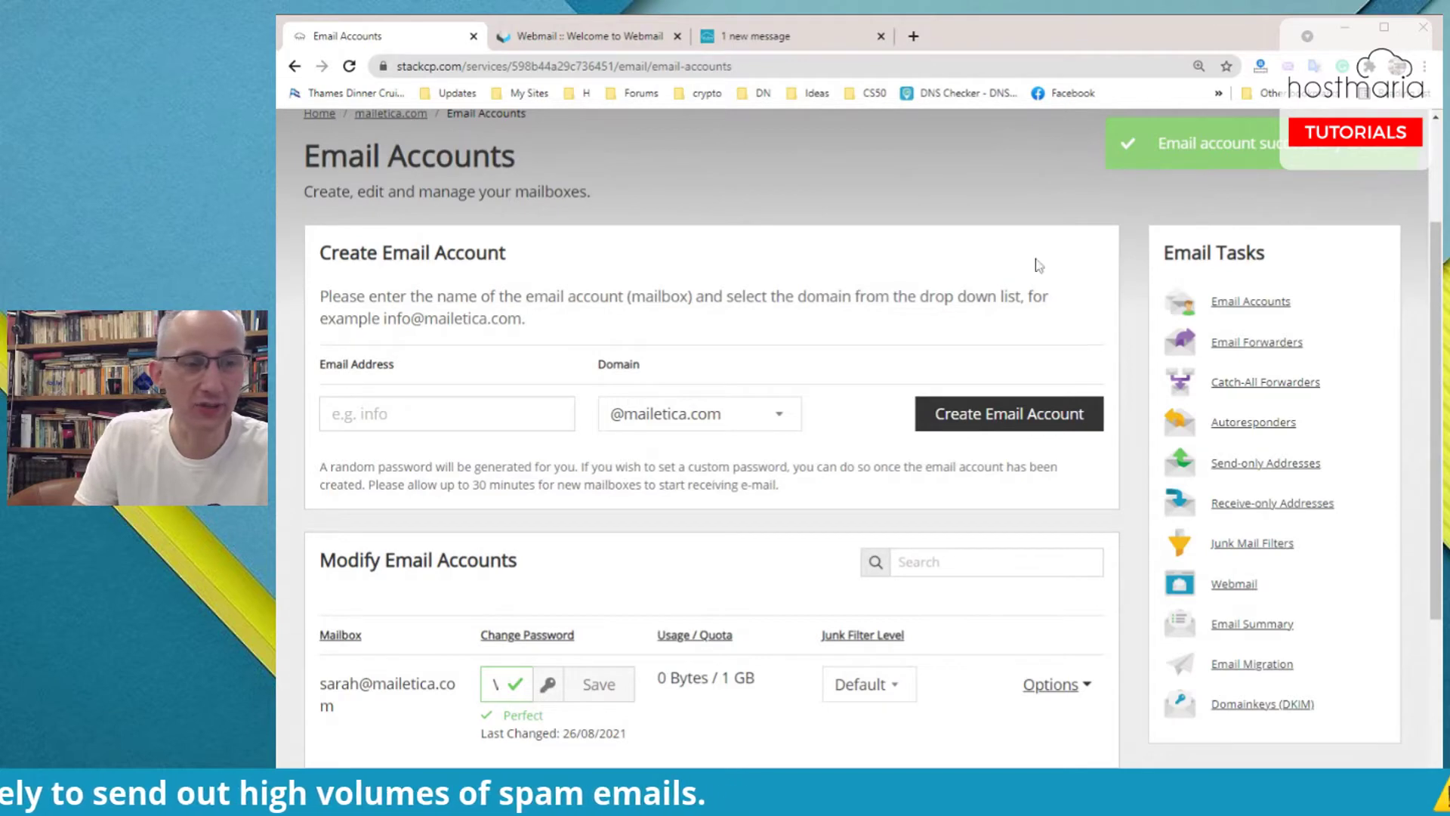
Step: Scroll to Modify Email Accounts and zoom the browser out to view the new mailbox
{"action": "scroll", "coordinate": [831, 453], "scroll_direction": "down", "scroll_amount": 2}
{"action": "key", "text": "ctrl+minus"}
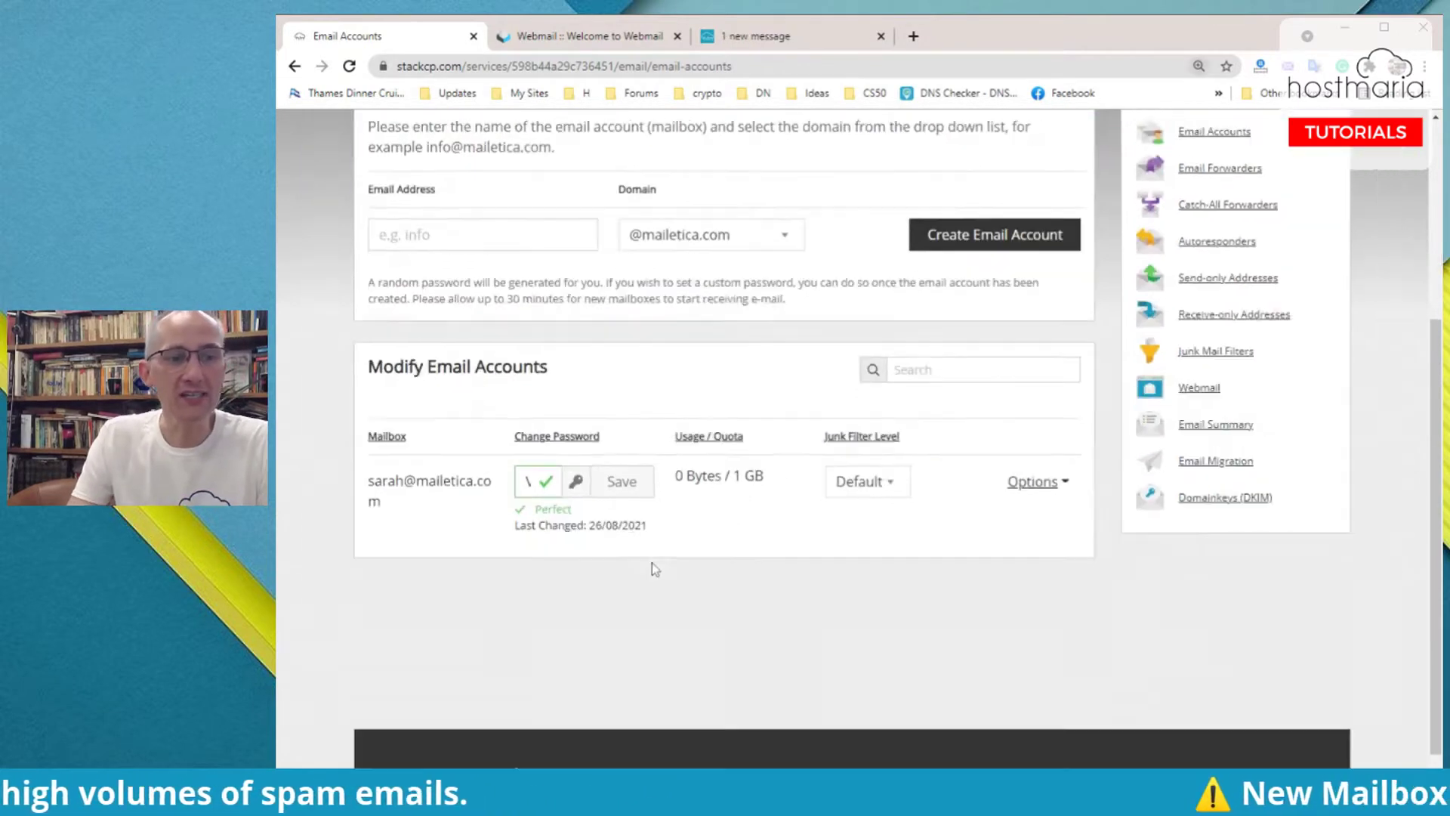
Step: Zoom and scroll to locate the new mailbox's generated password field
{"action": "key", "text": "ctrl+minus"}
{"action": "key", "text": "ctrl+minus"}
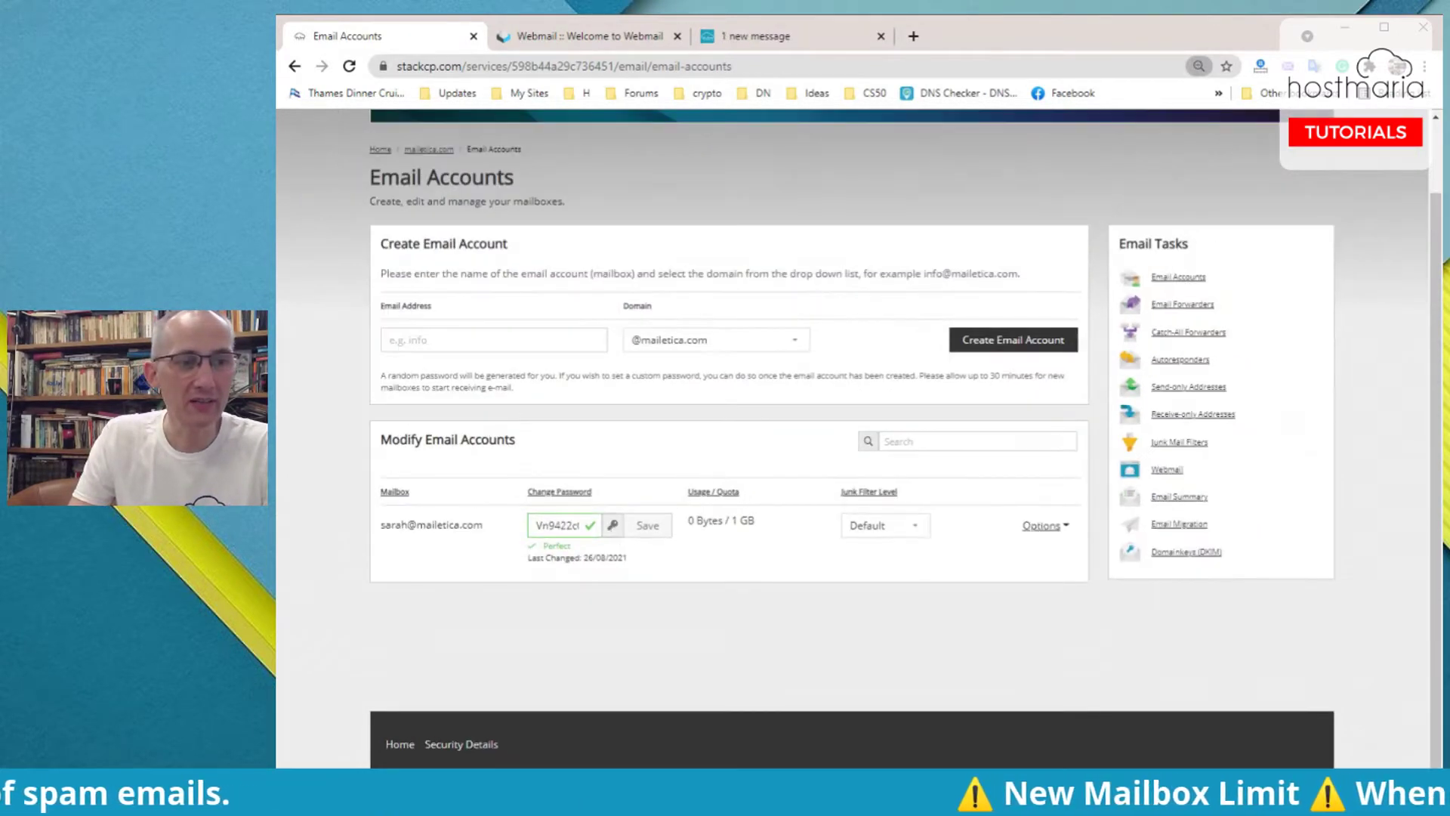
{"action": "scroll", "coordinate": [559, 529], "scroll_direction": "up", "scroll_amount": 2}
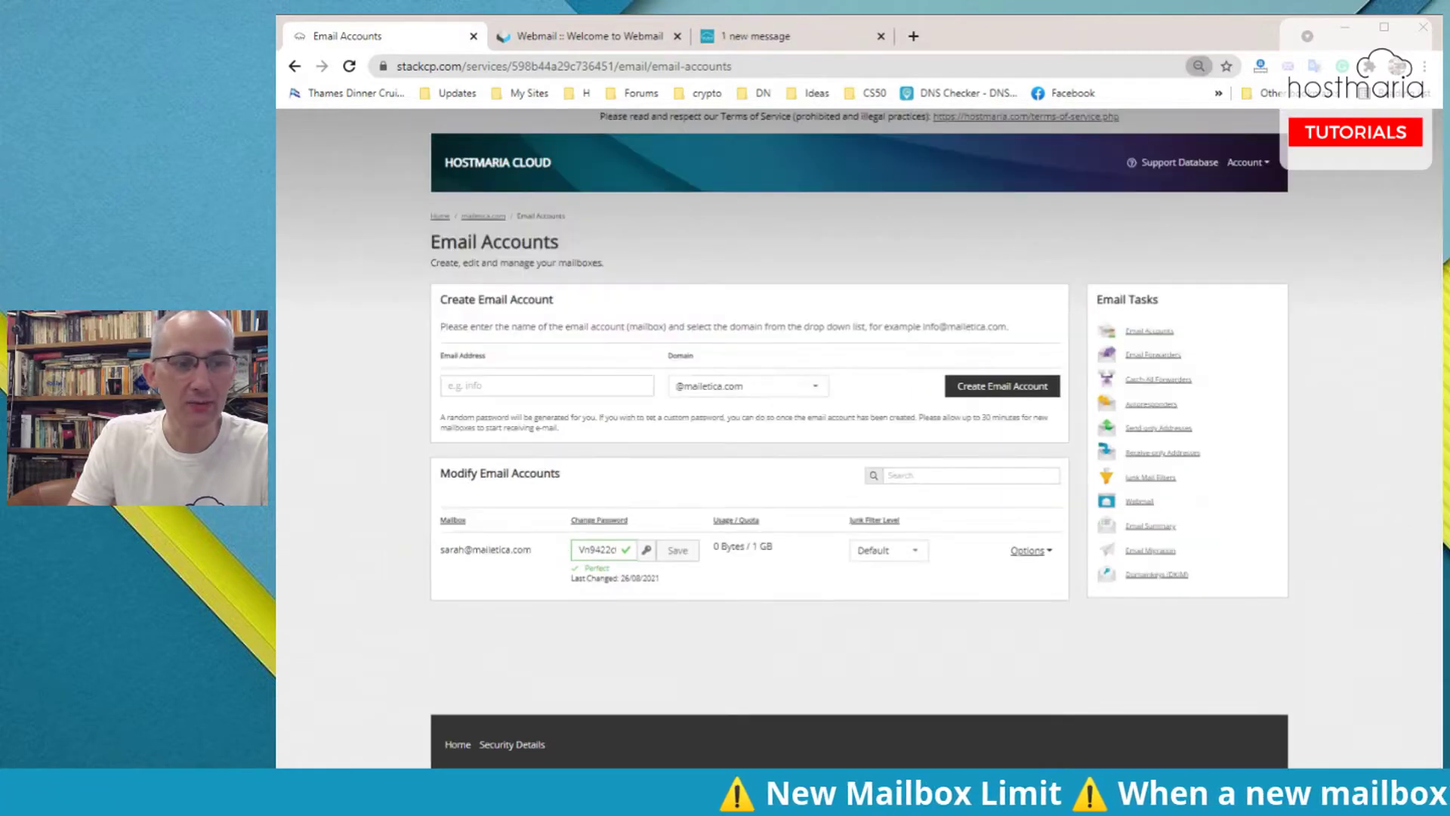
{"action": "double_click", "coordinate": [537, 605]}
{"action": "left_click", "coordinate": [725, 664]}
{"action": "key", "text": "ctrl+plus"}
{"action": "key", "text": "ctrl+plus"}
{"action": "key", "text": "ctrl+plus"}
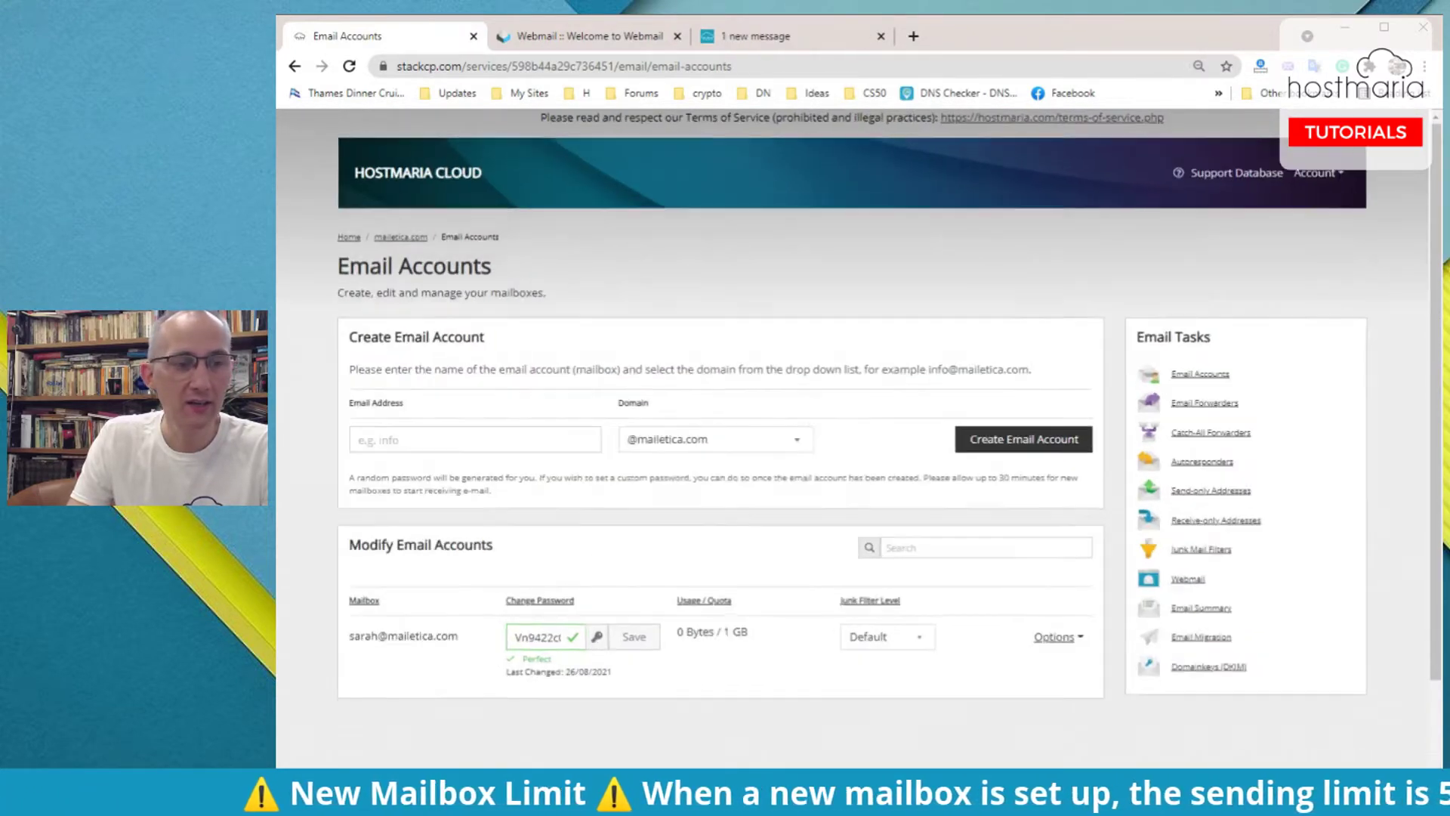
{"action": "scroll", "coordinate": [599, 599], "scroll_direction": "down", "scroll_amount": 4}
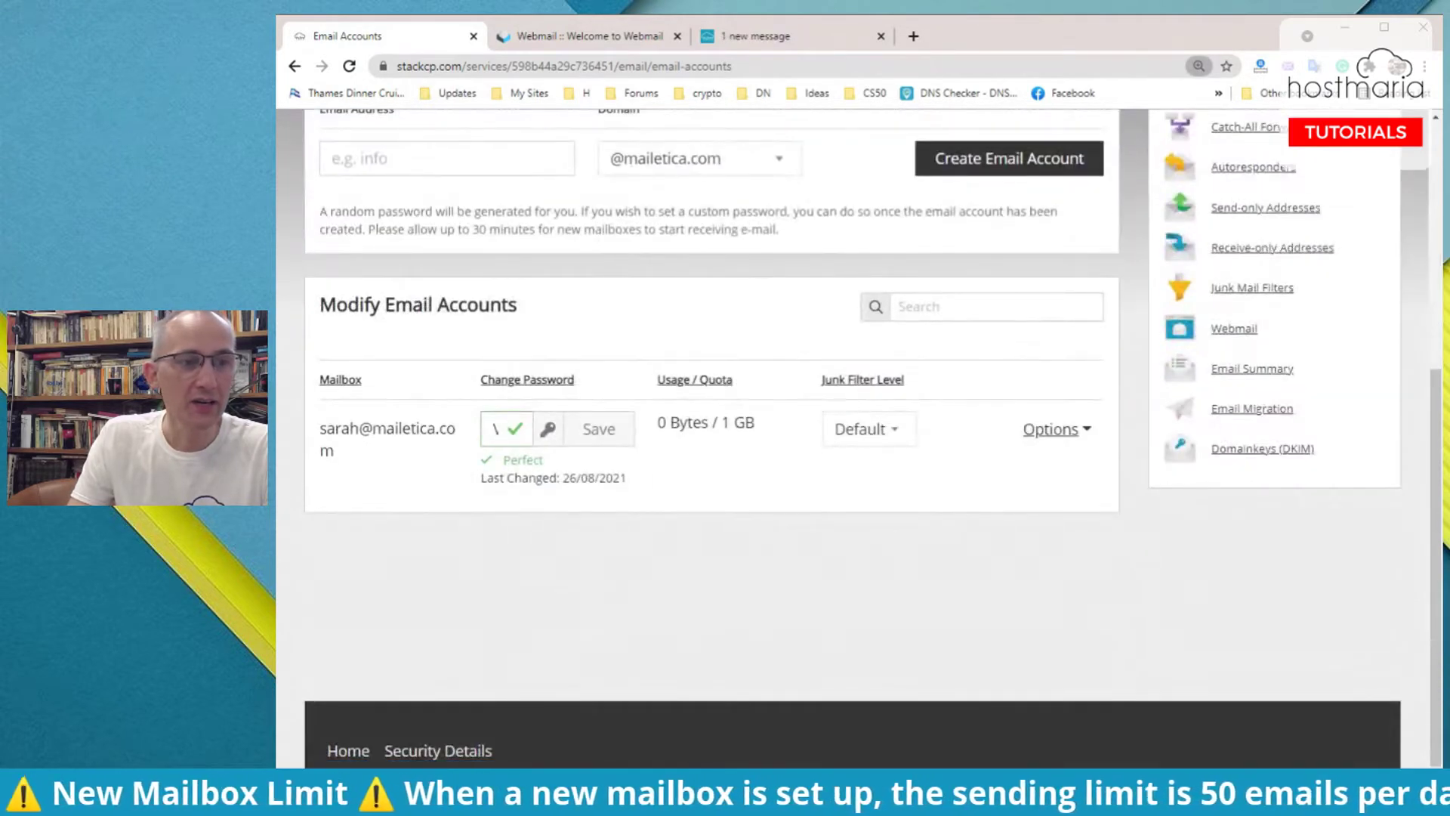
{"action": "key", "text": "ctrl+minus"}
{"action": "key", "text": "ctrl+minus"}
{"action": "key", "text": "ctrl+minus"}
{"action": "key", "text": "ctrl+minus"}
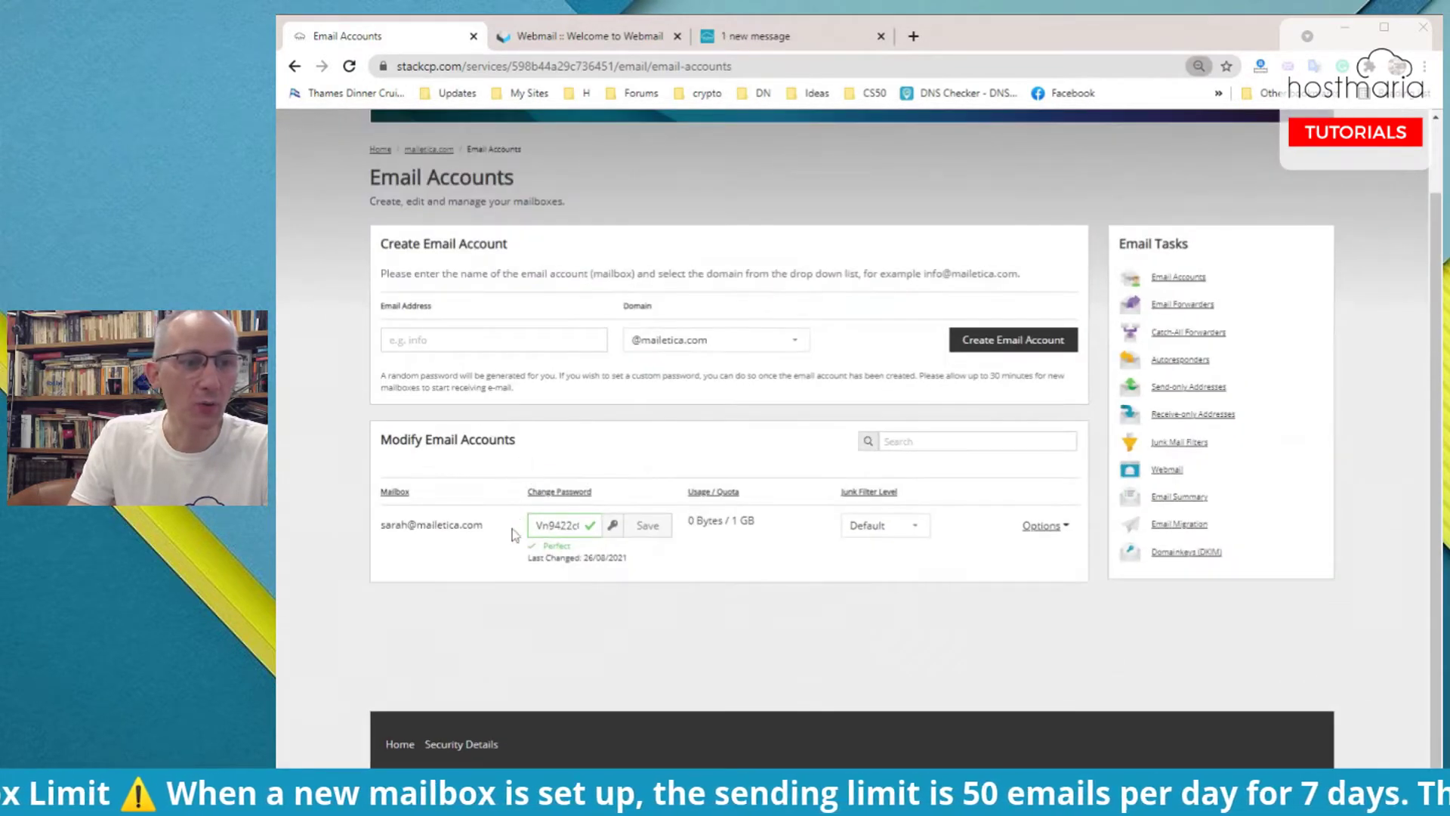
Step: Replace the generated password with a custom password, save it, and check the 1 GB quota
{"action": "double_click", "coordinate": [555, 524]}
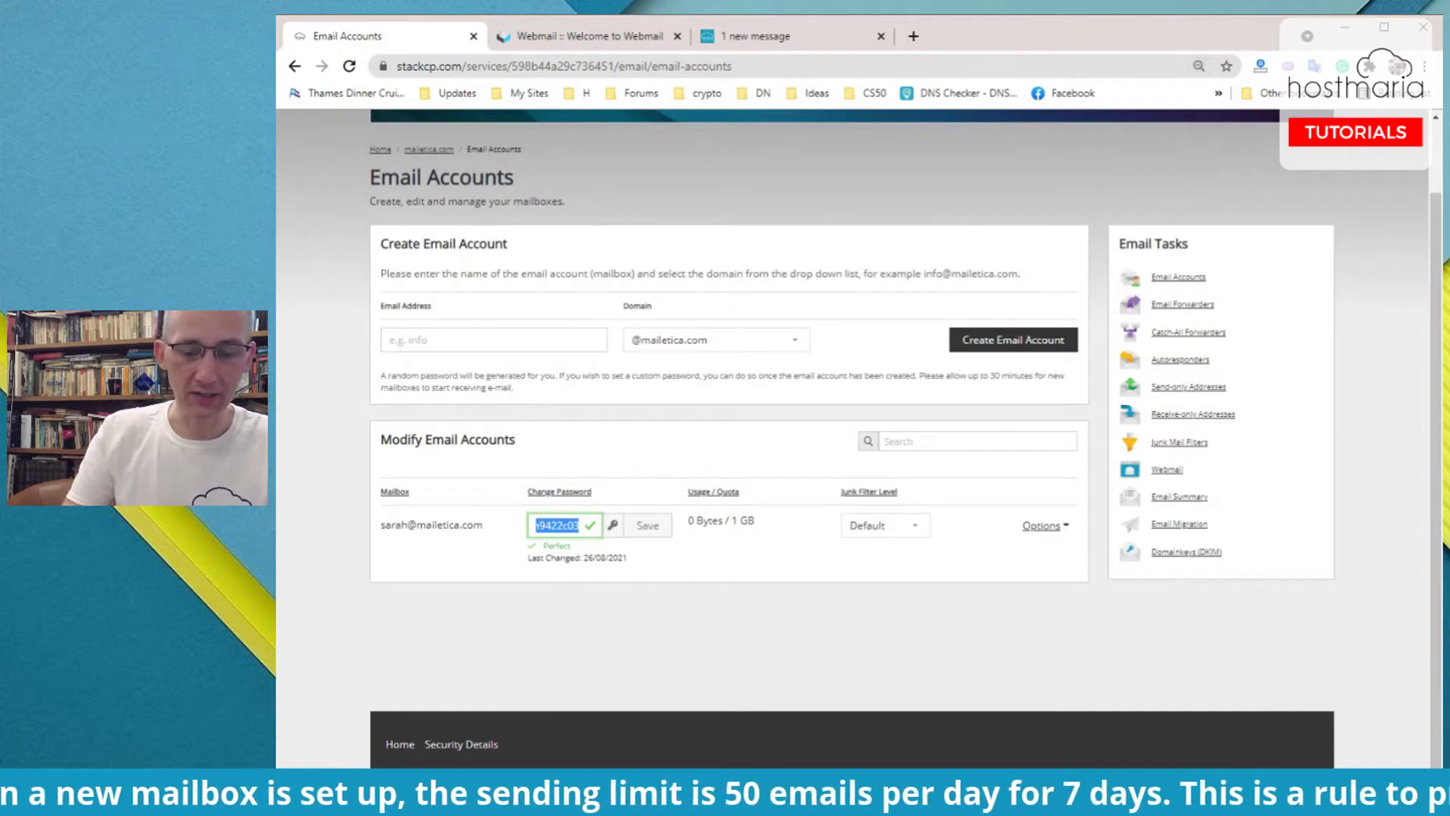
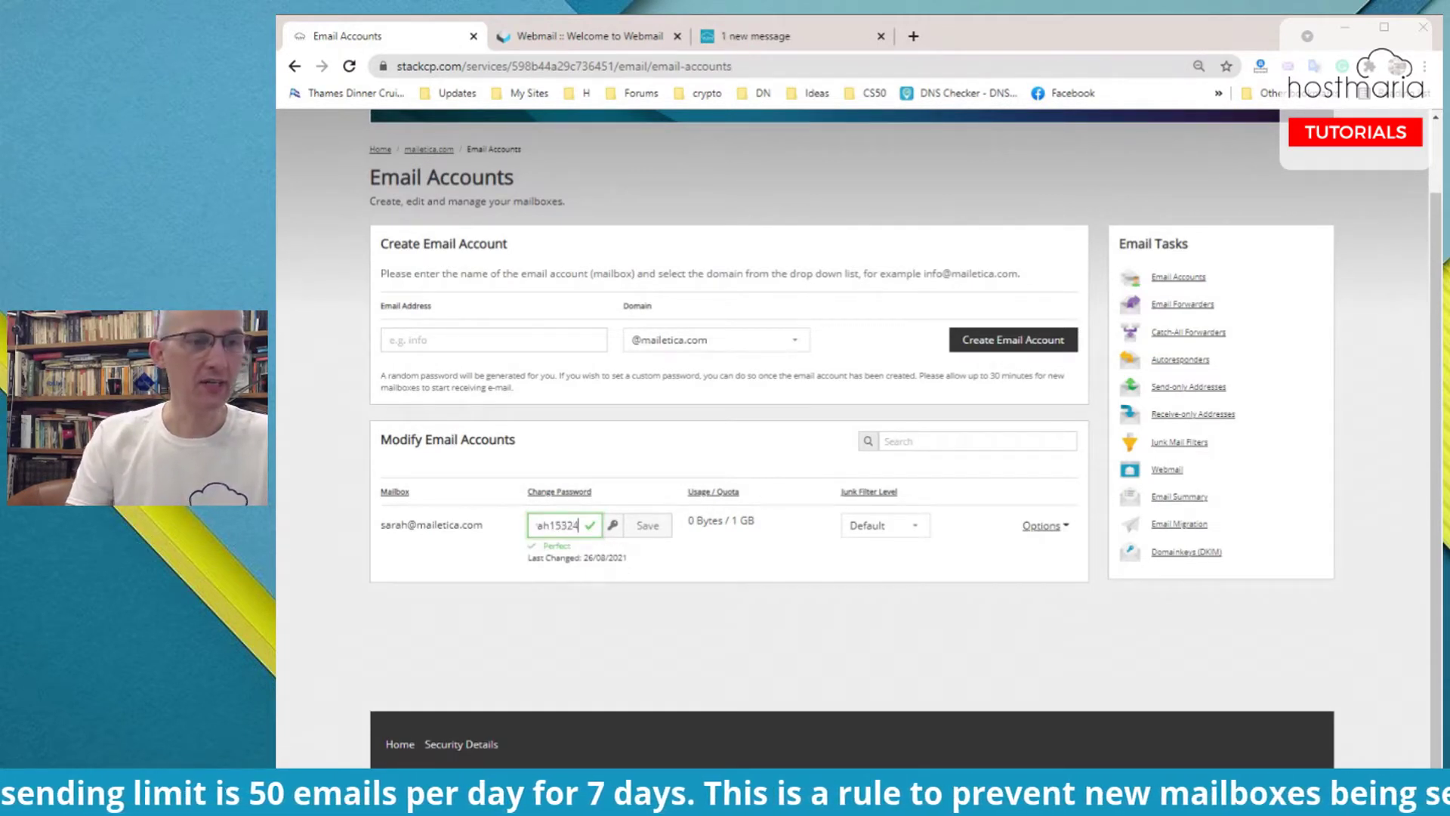
{"action": "left_click", "coordinate": [647, 527]}
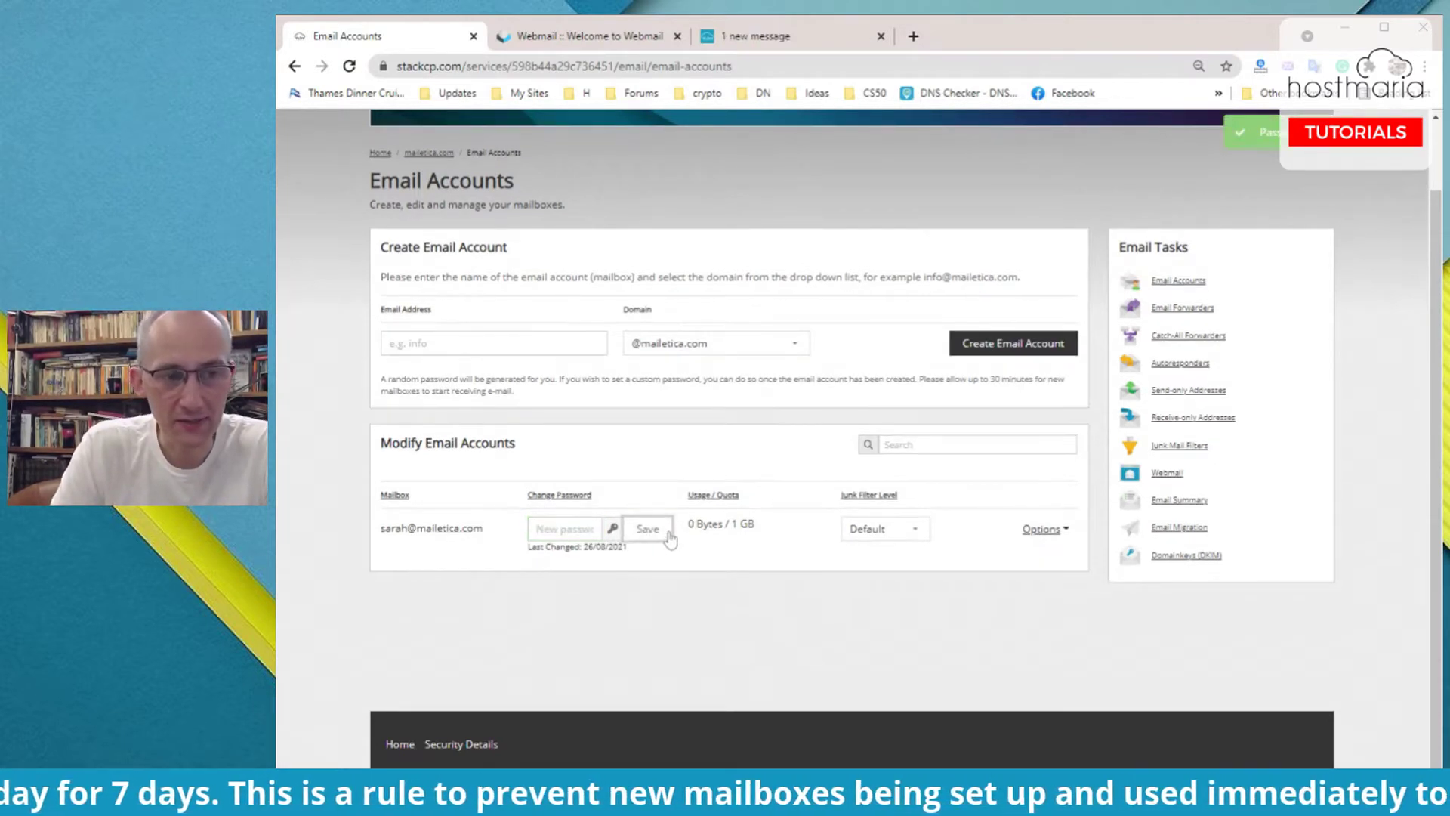
{"action": "key", "text": "ctrl+plus"}
{"action": "key", "text": "ctrl+plus"}
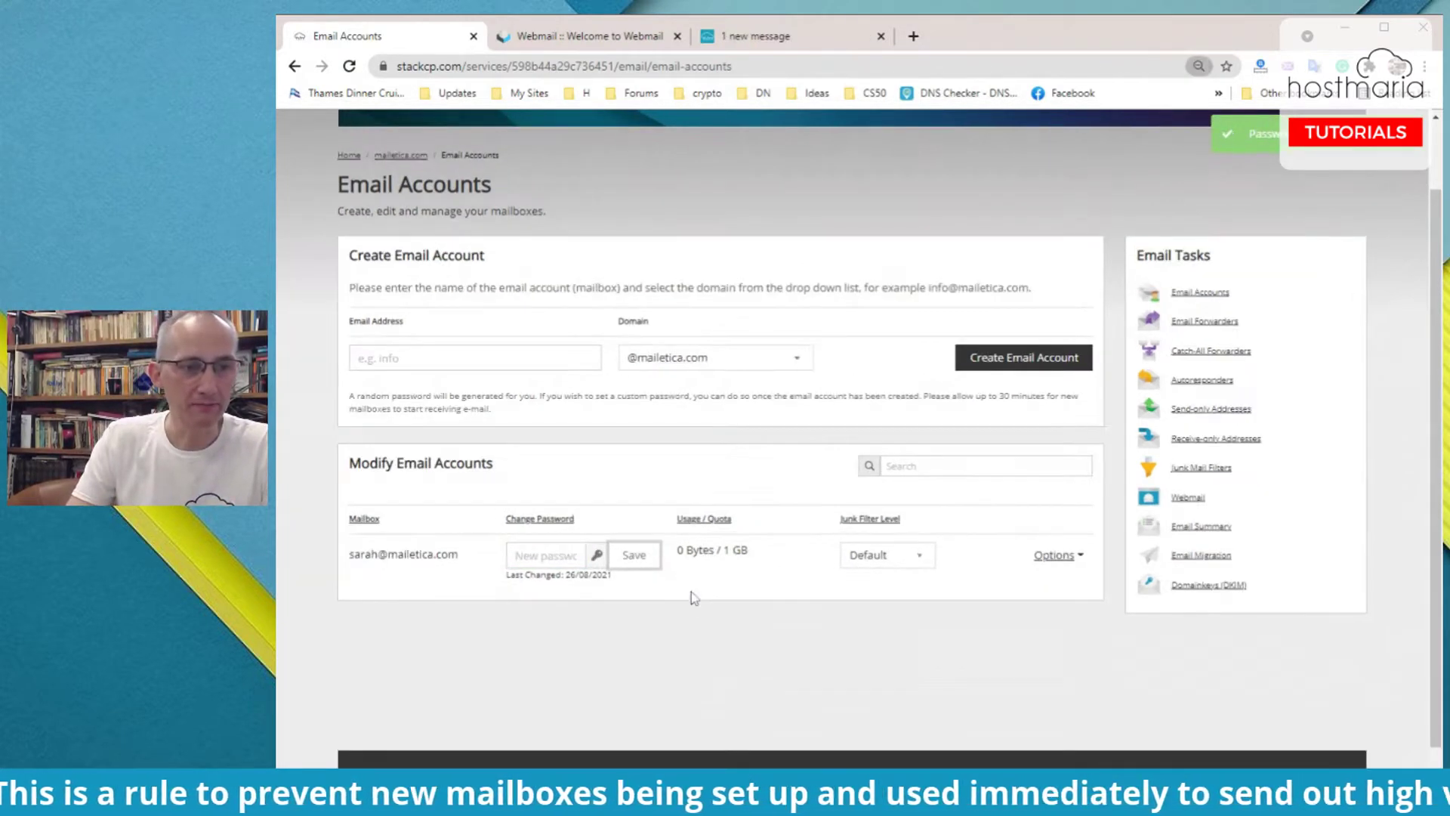
{"action": "scroll", "coordinate": [772, 453], "scroll_direction": "down", "scroll_amount": 2}
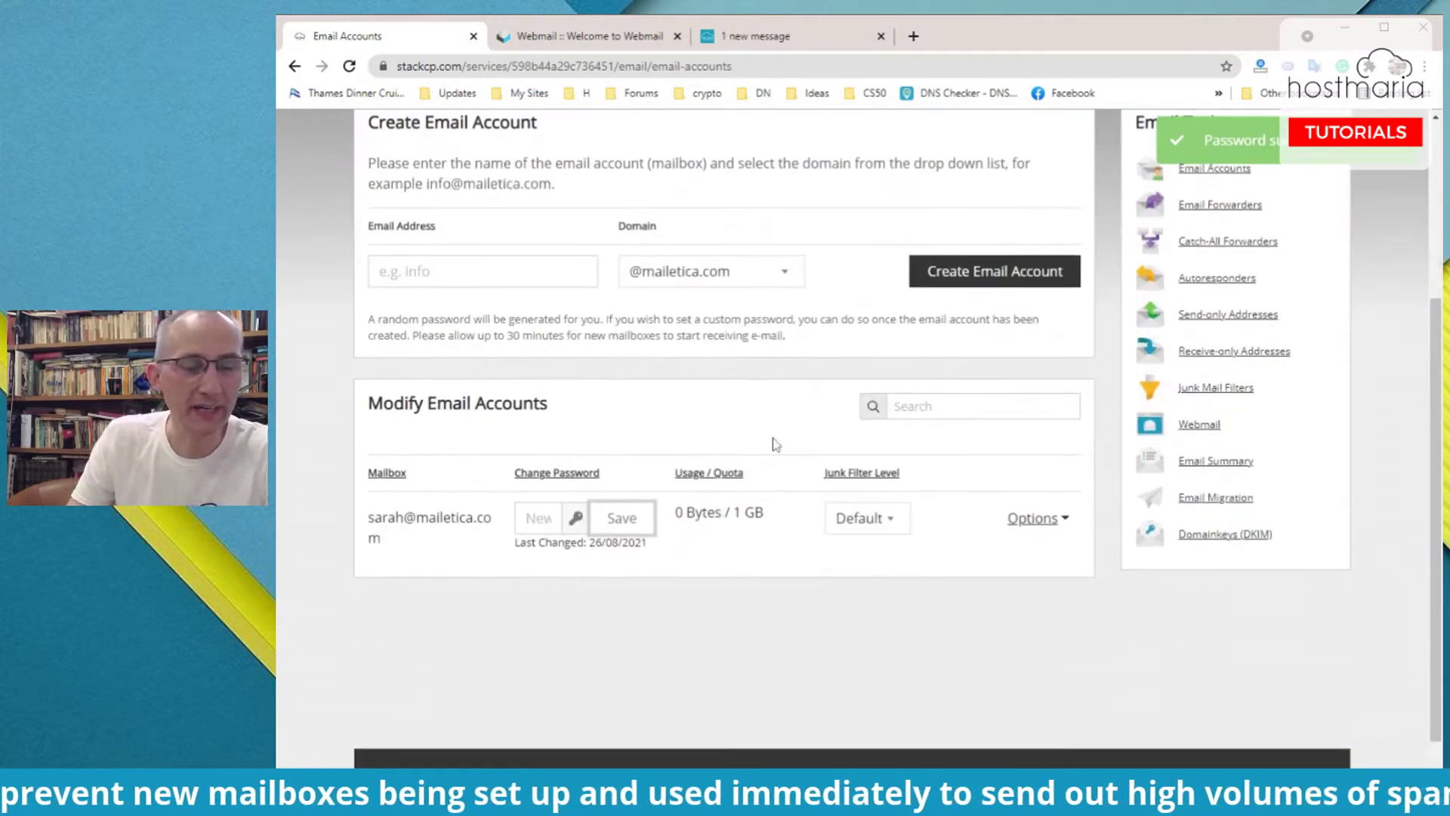
{"action": "left_click_drag", "start_coordinate": [774, 513], "coordinate": [731, 513]}
{"action": "left_click", "coordinate": [738, 484]}
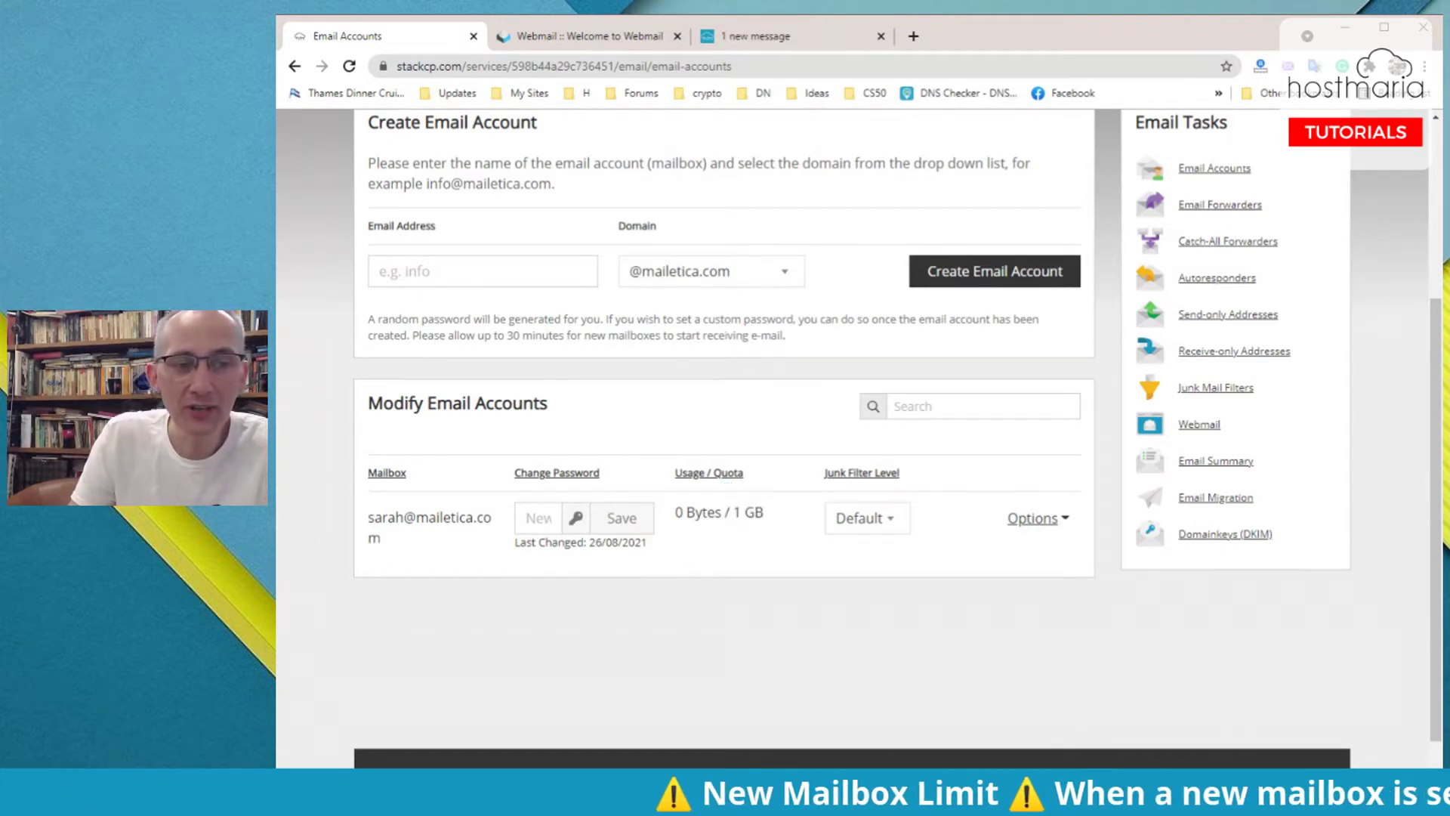
{"action": "double_click", "coordinate": [737, 513]}
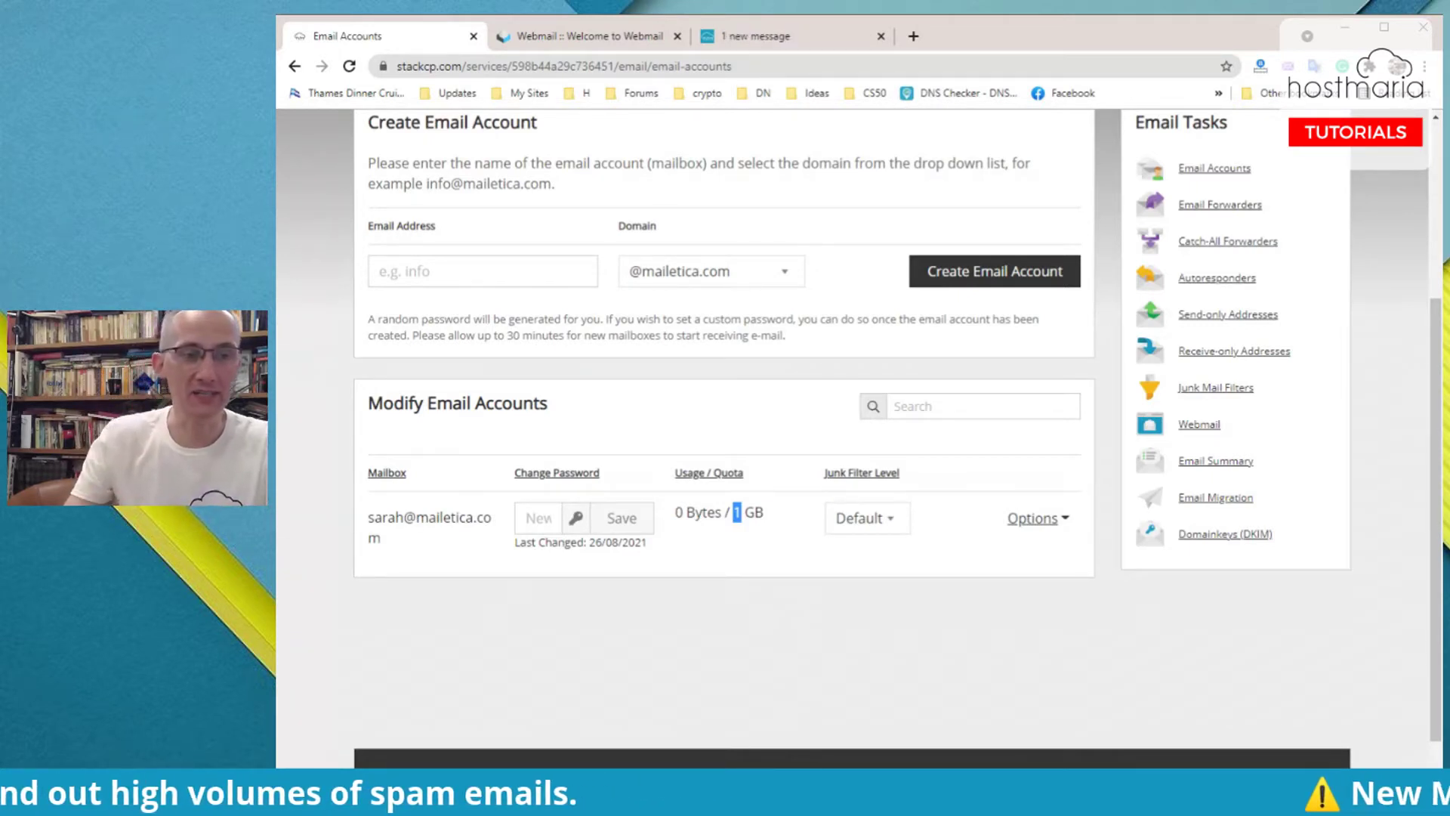
{"action": "left_click_drag", "start_coordinate": [769, 511], "coordinate": [722, 490]}
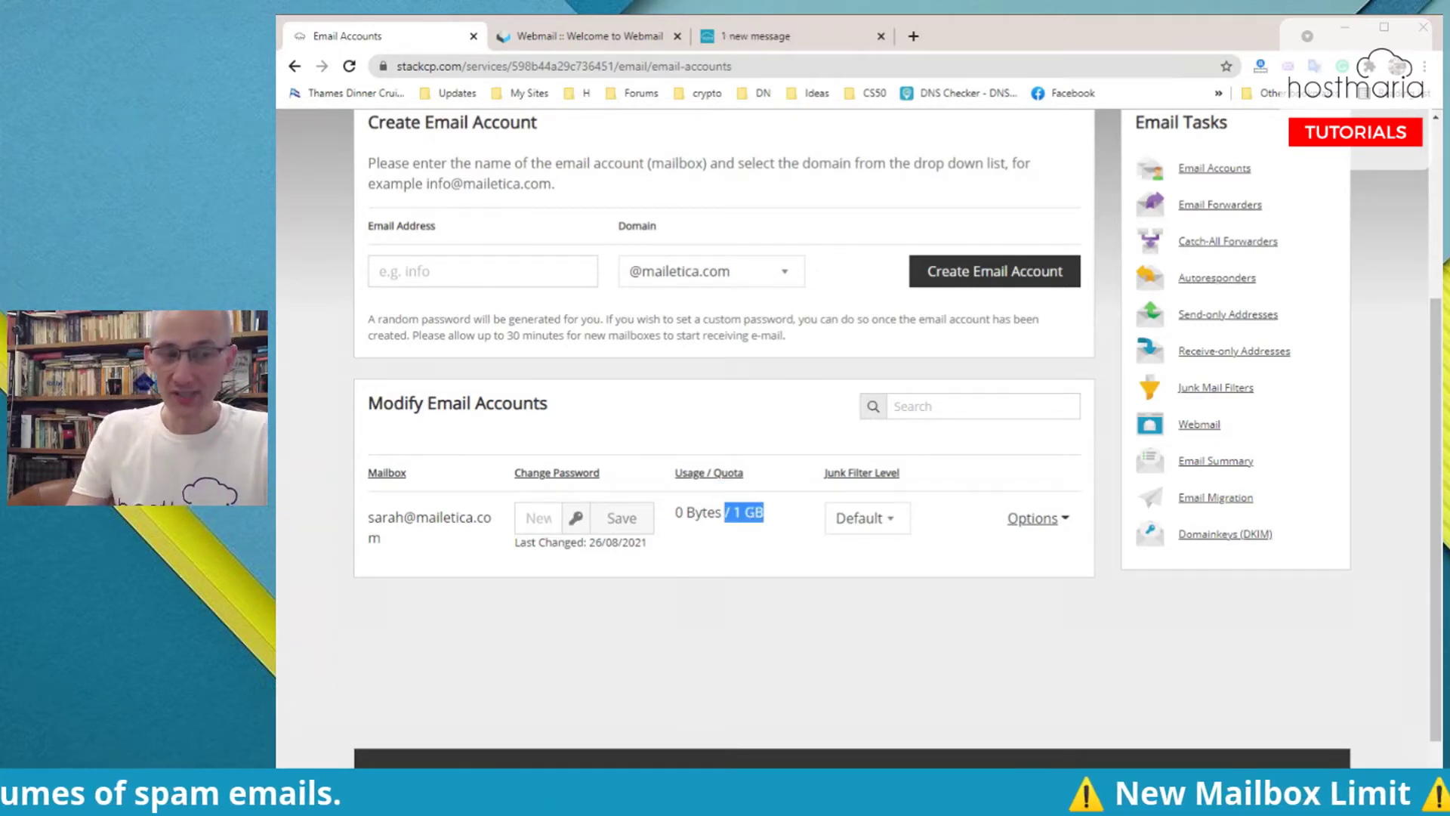
{"action": "left_click", "coordinate": [532, 272]}
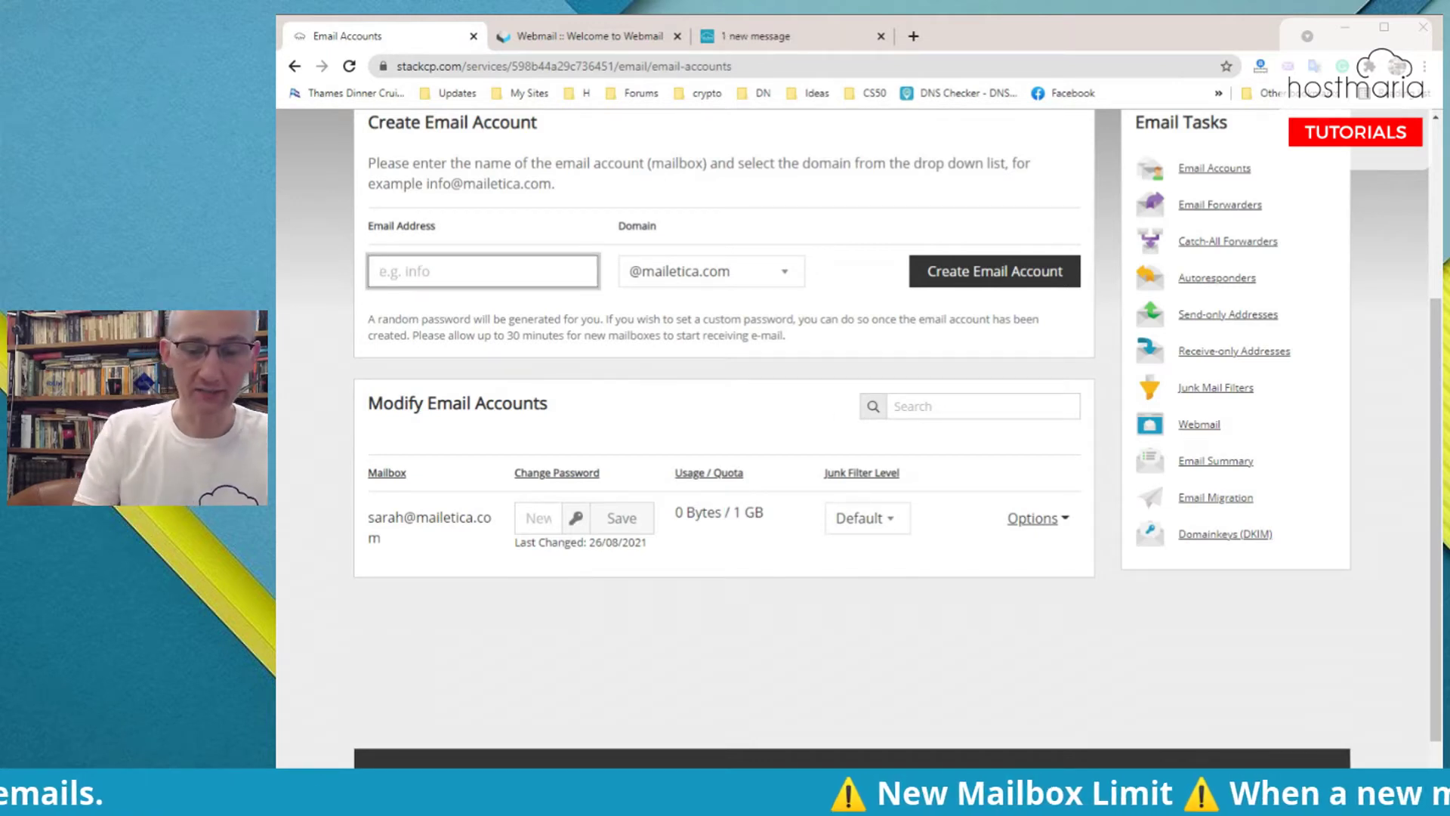
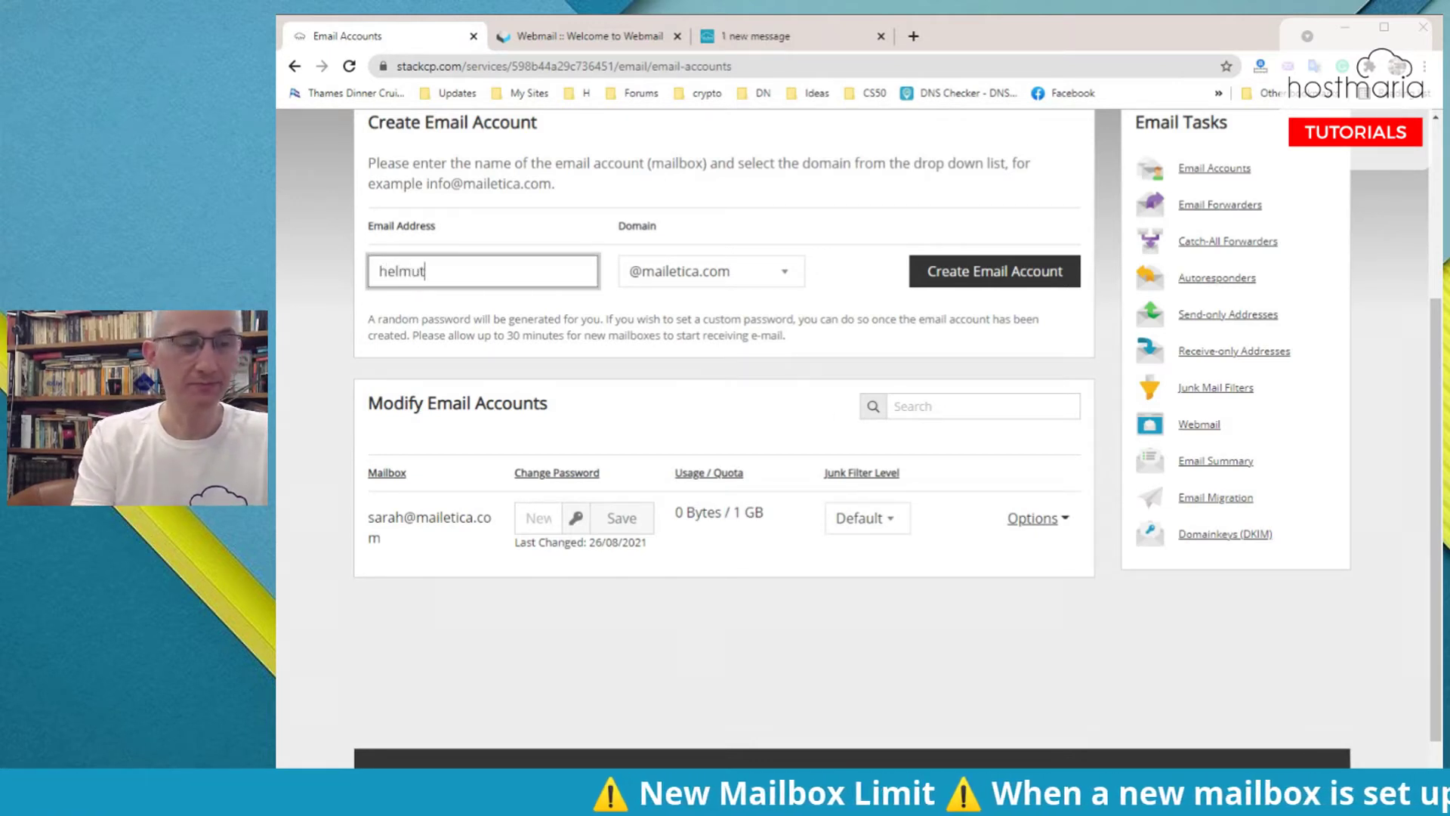
{"action": "left_click", "coordinate": [1002, 274]}
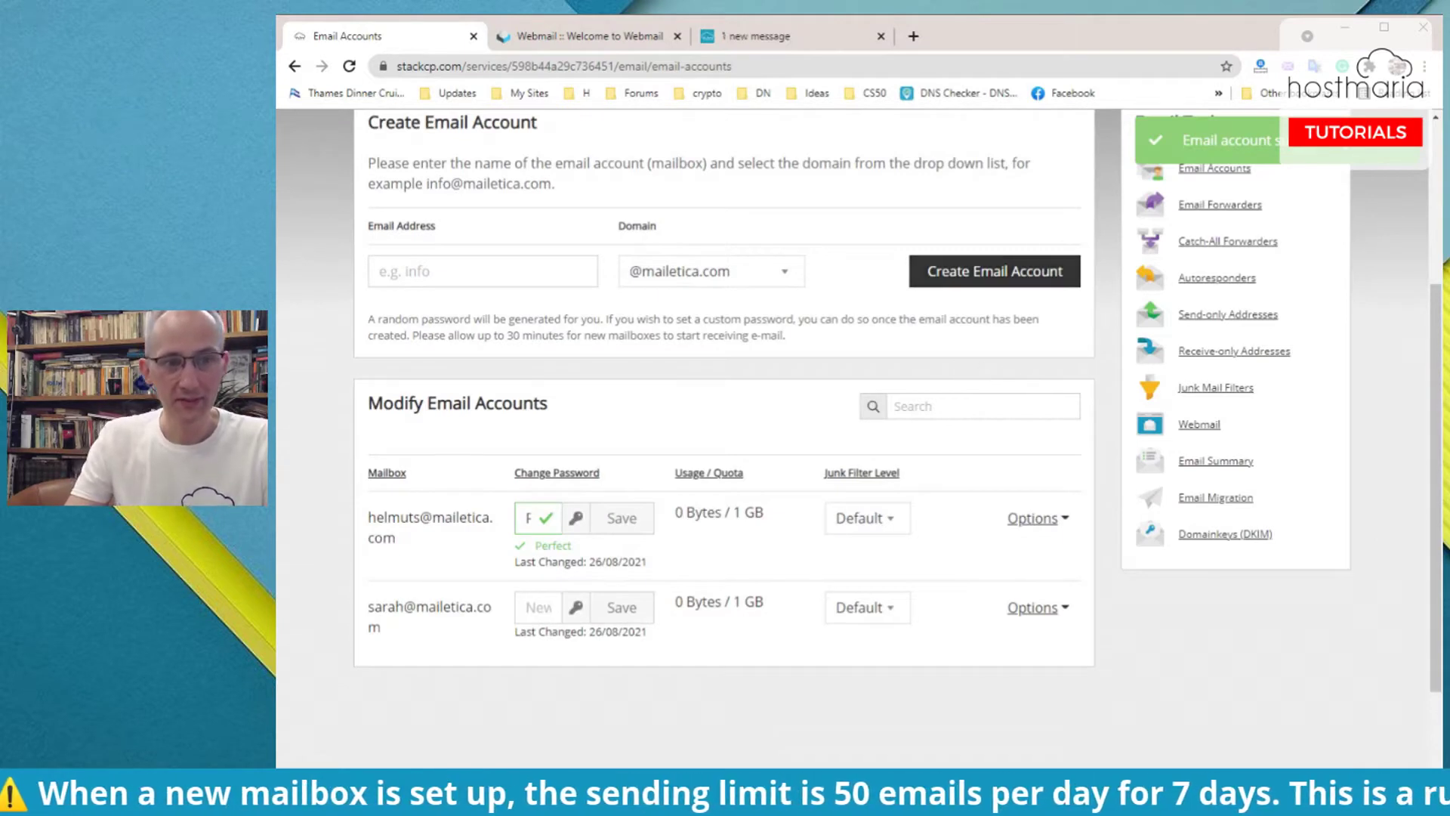
{"action": "left_click_drag", "start_coordinate": [413, 539], "coordinate": [364, 559]}
{"action": "left_click", "coordinate": [364, 558]}
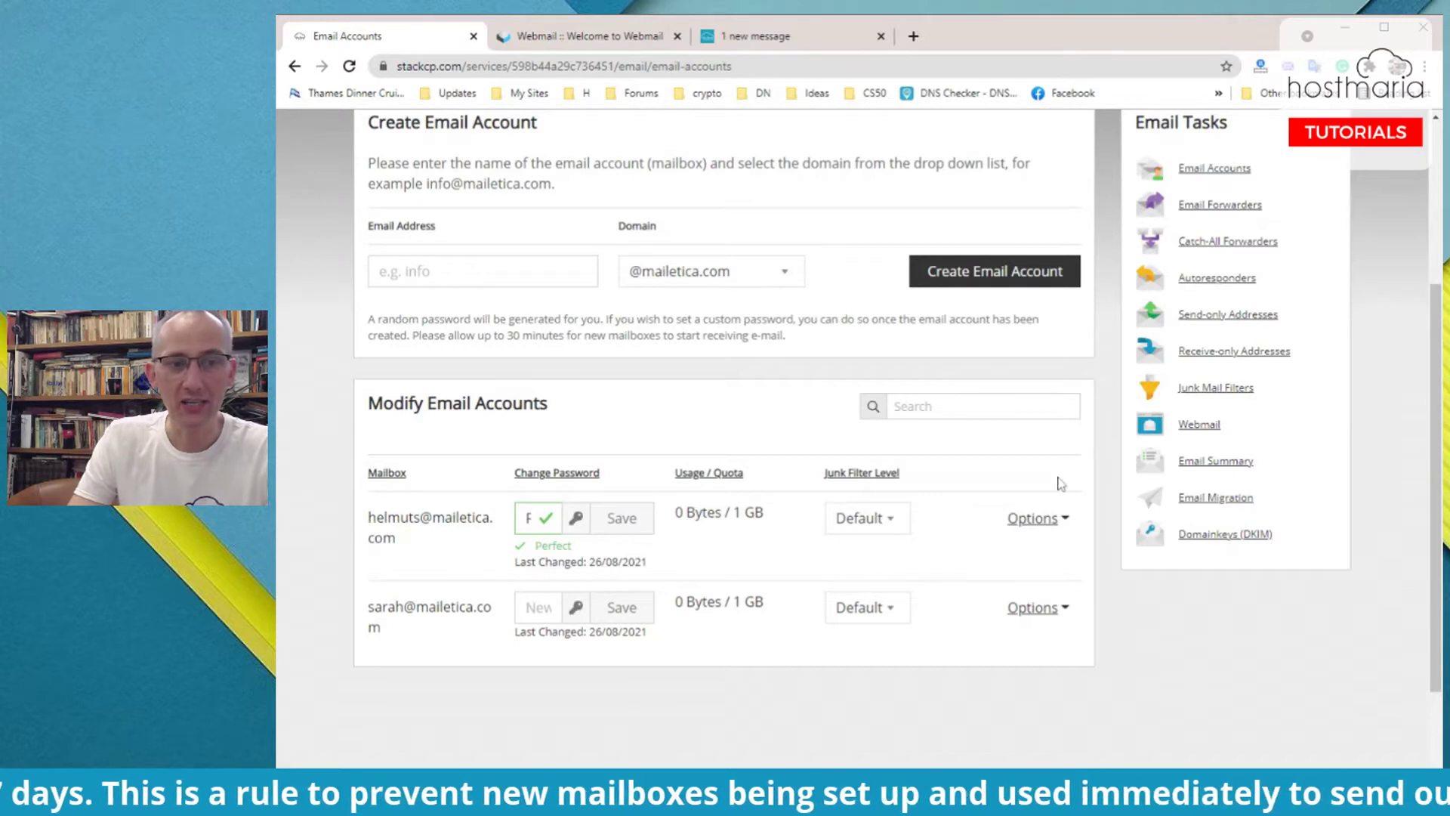
{"action": "left_click", "coordinate": [1064, 520]}
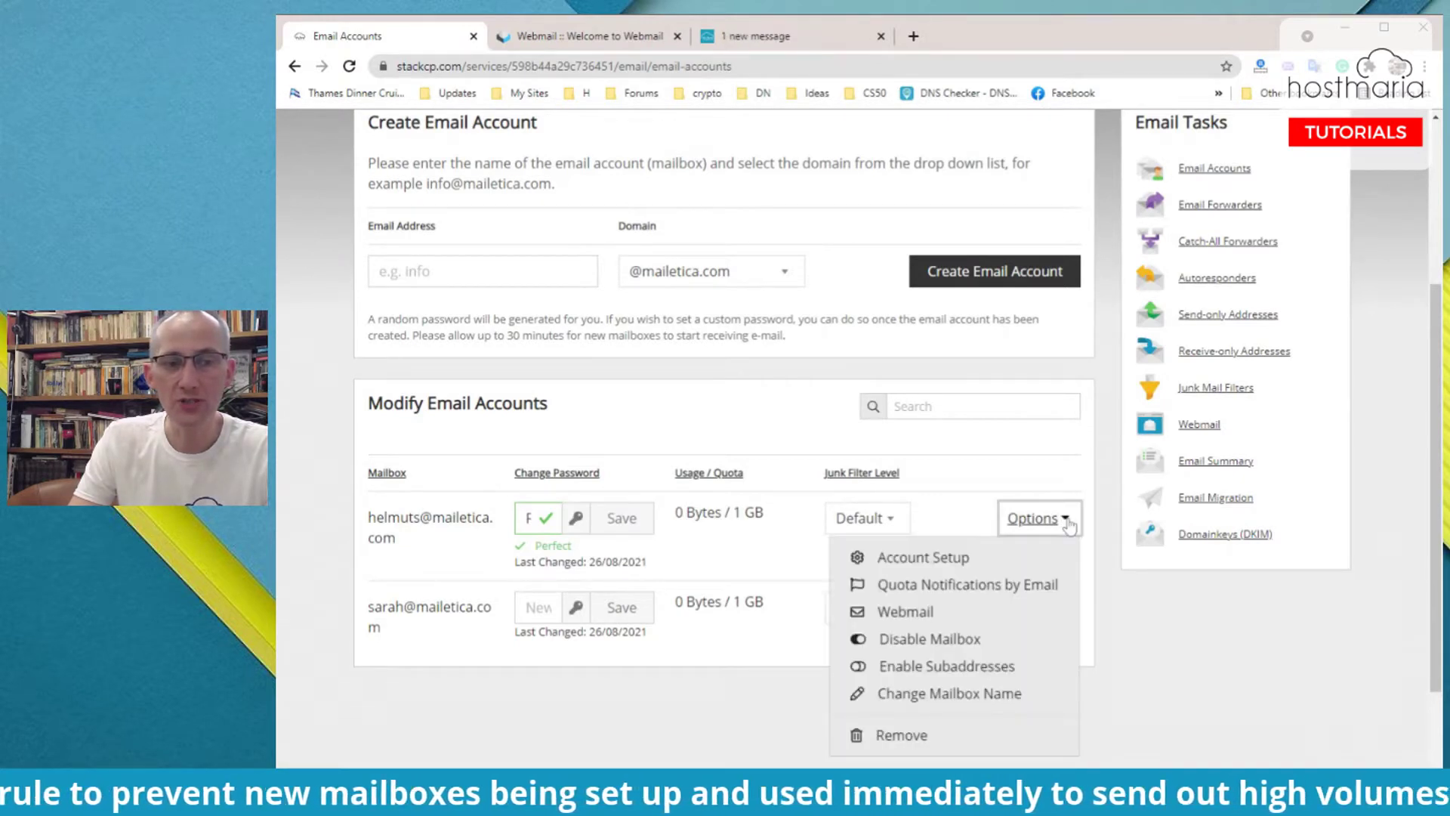
{"action": "left_click", "coordinate": [918, 621]}
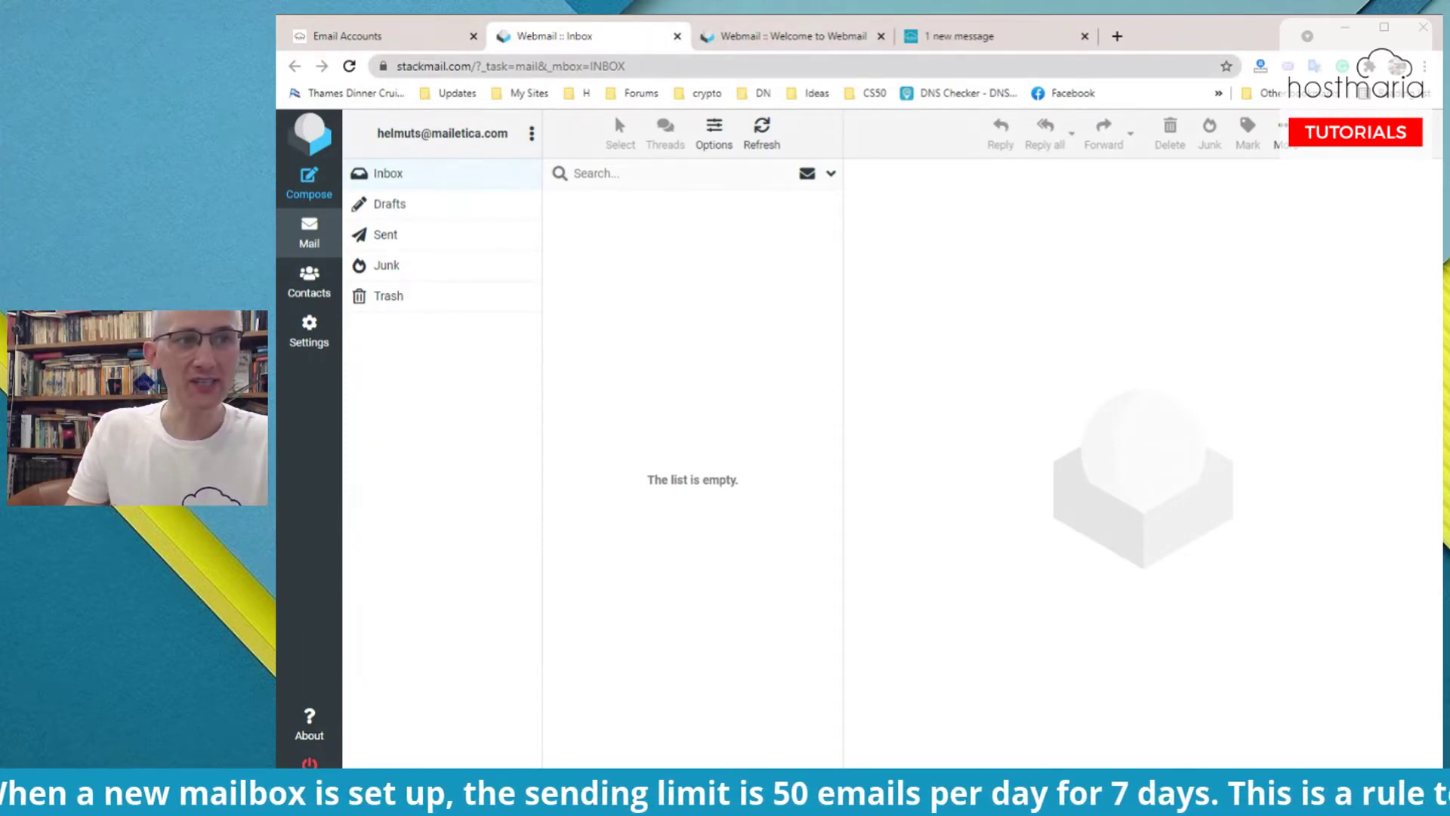
{"action": "key", "text": "ctrl+l"}
{"action": "key", "text": "Home"}
{"action": "key", "text": "ctrl+shift+Right"}
{"action": "key", "text": "ctrl+shift+Right"}
{"action": "key", "text": "ctrl+shift+Right"}
{"action": "key", "text": "ctrl+shift+Right"}
{"action": "left_click", "coordinate": [677, 37]}
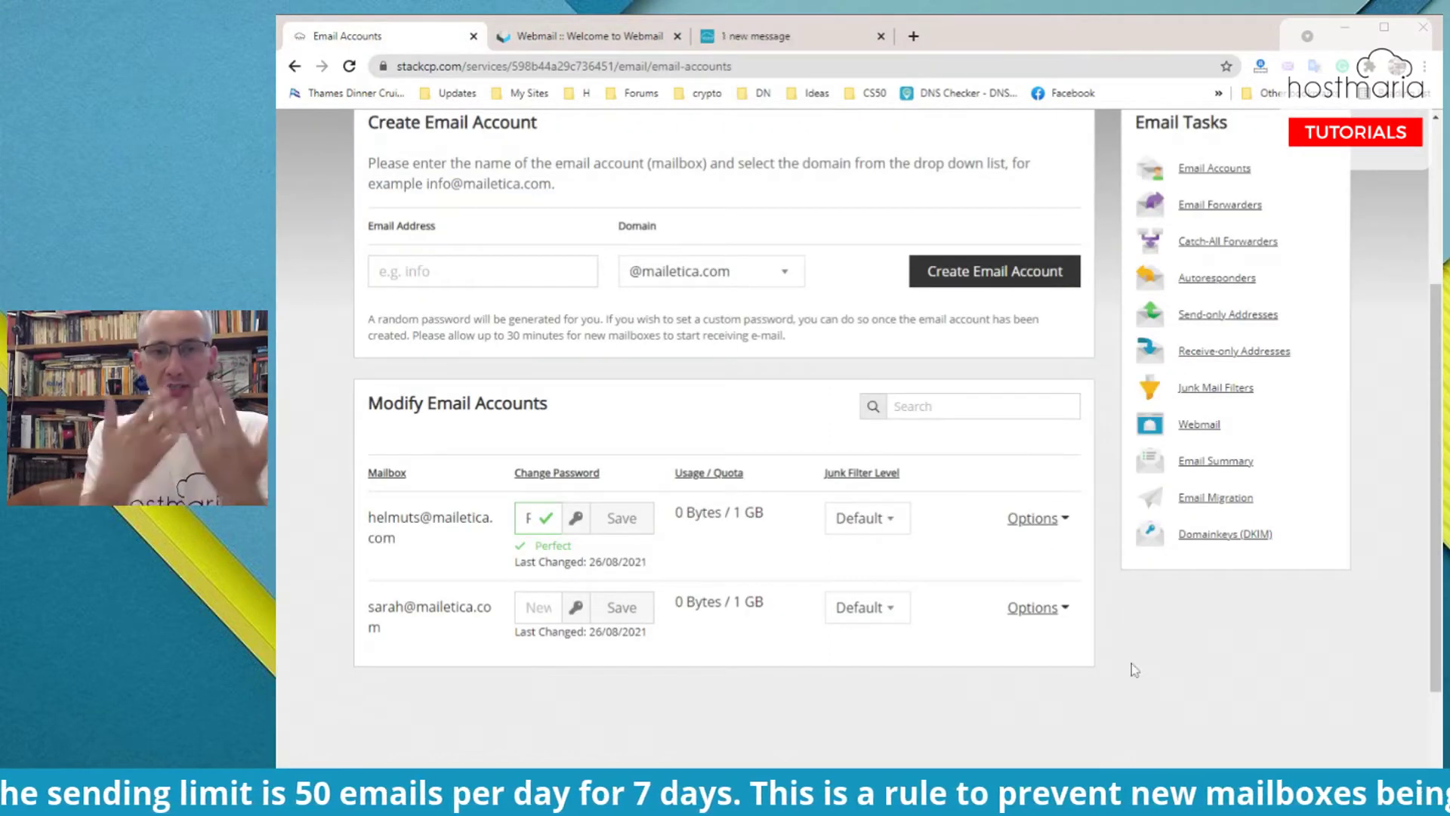
{"action": "scroll", "coordinate": [1131, 663], "scroll_direction": "up", "scroll_amount": 1}
{"action": "scroll", "coordinate": [1127, 692], "scroll_direction": "down", "scroll_amount": 1}
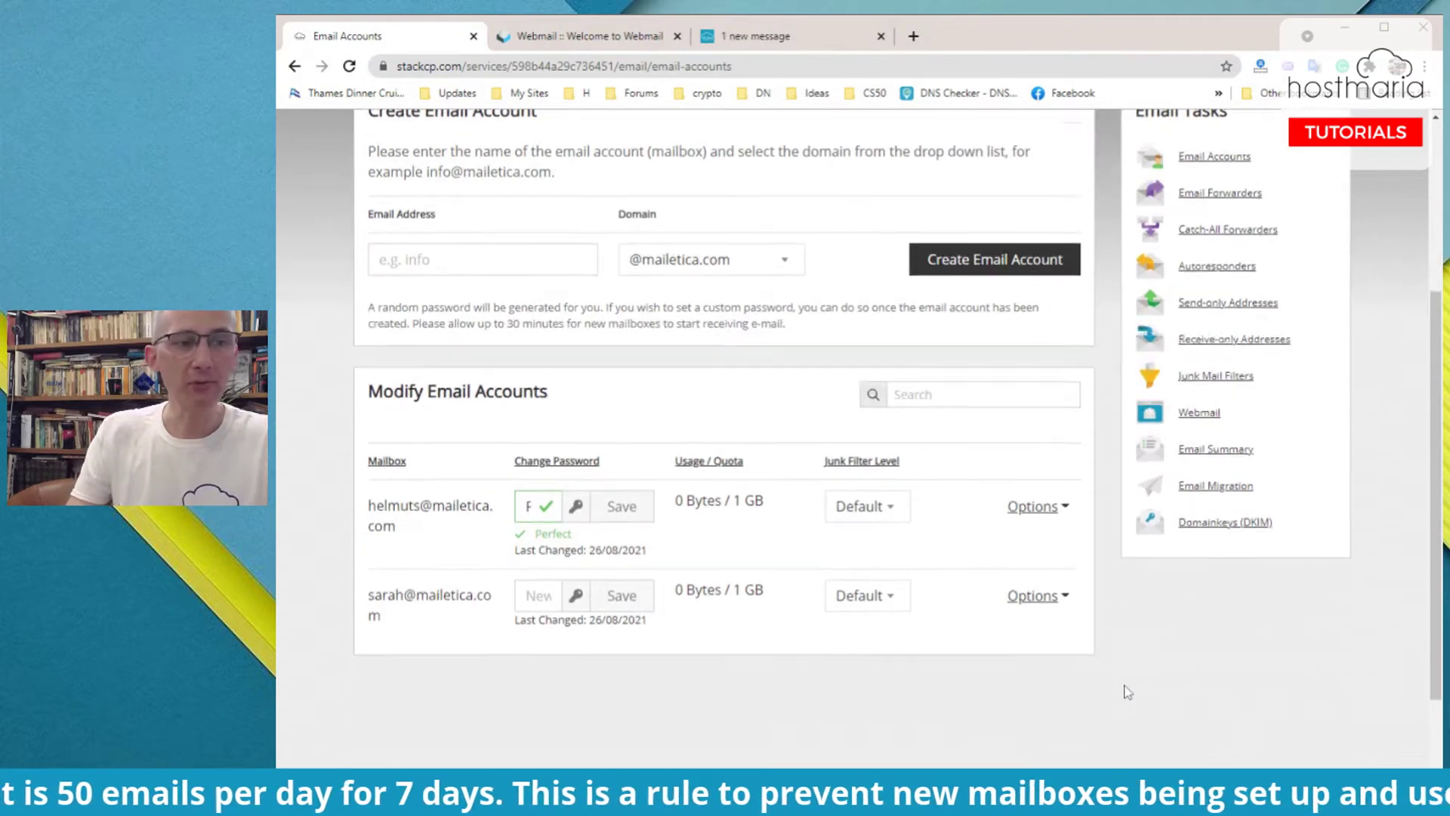
{"action": "scroll", "coordinate": [1127, 691], "scroll_direction": "down", "scroll_amount": 1}
{"action": "left_click", "coordinate": [1035, 522]}
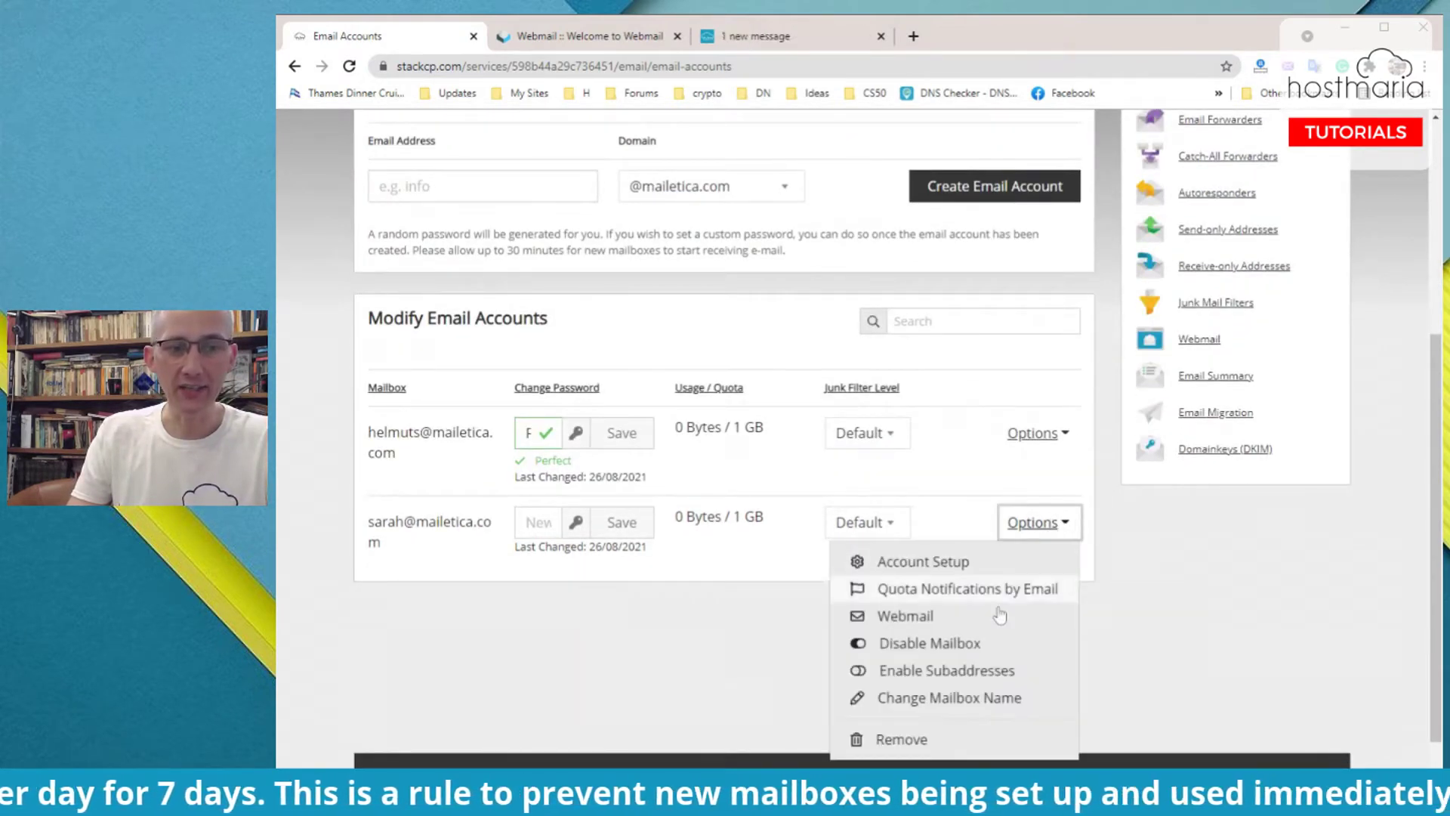
{"action": "left_click", "coordinate": [994, 624]}
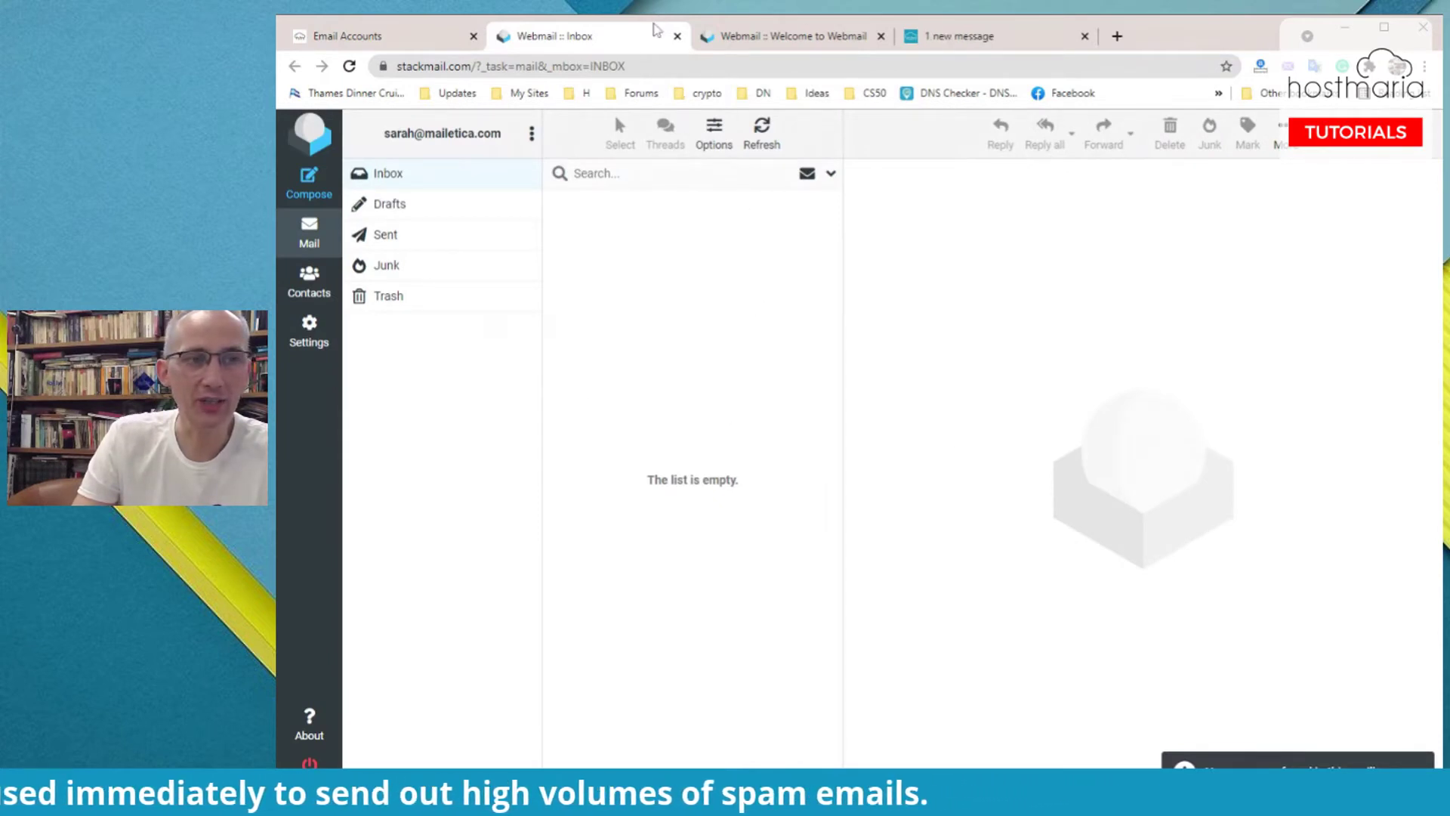
{"action": "left_click", "coordinate": [677, 35]}
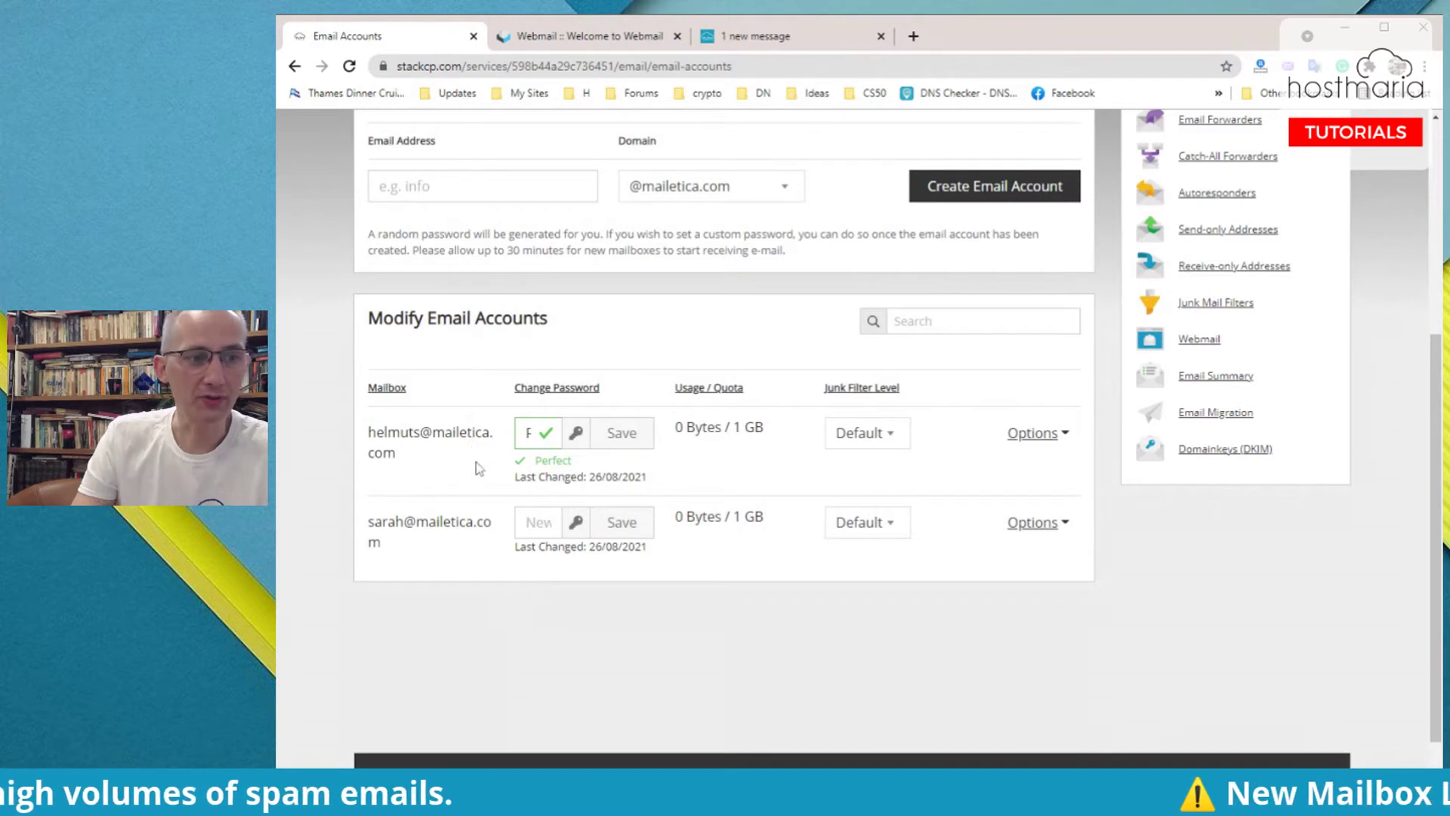
Step: Set and save a custom password for the second mailbox, copying its address for webmail login
{"action": "left_click", "coordinate": [538, 523]}
{"action": "key", "text": "ctrl+minus"}
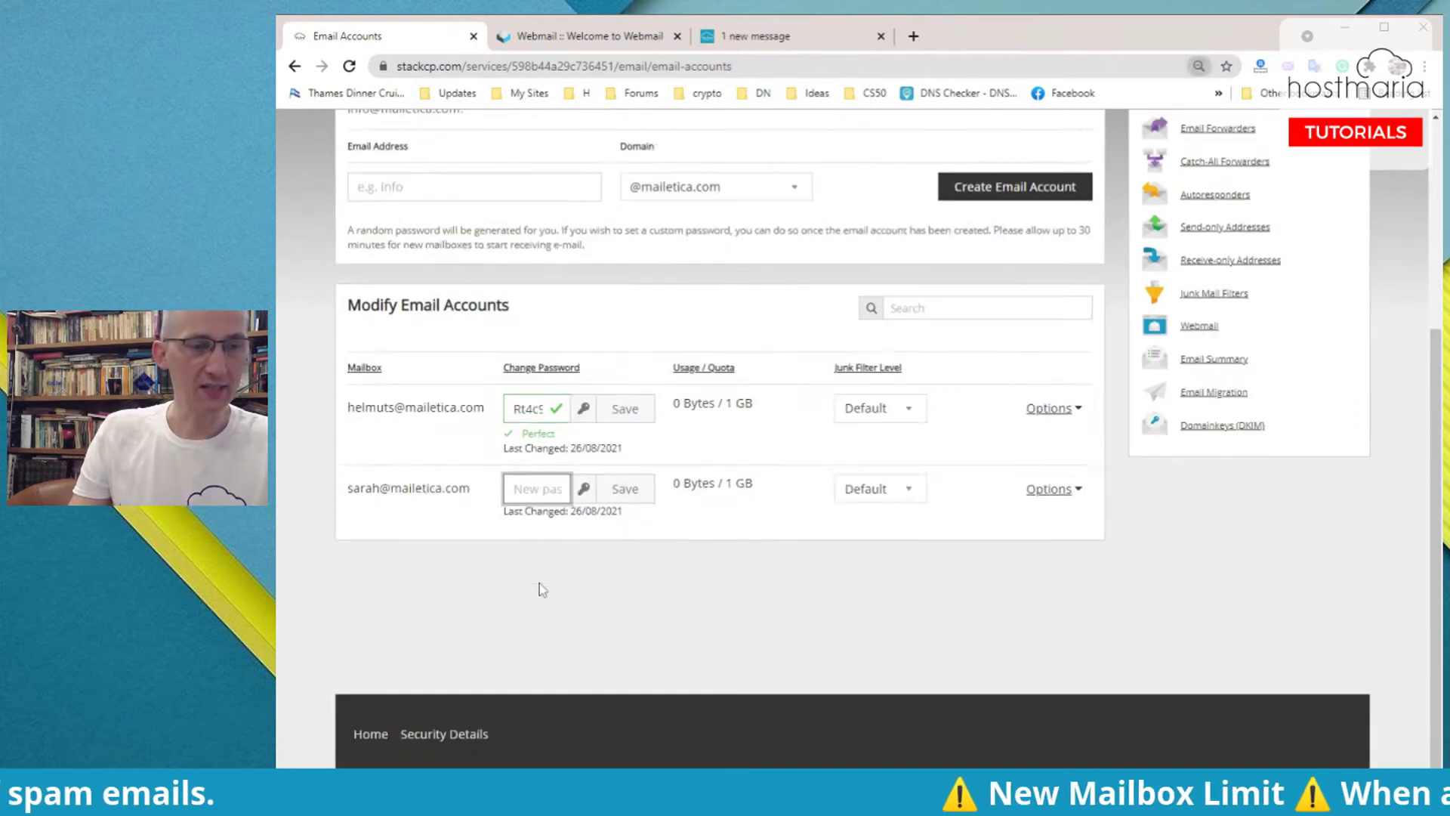
{"action": "key", "text": "ctrl+minus"}
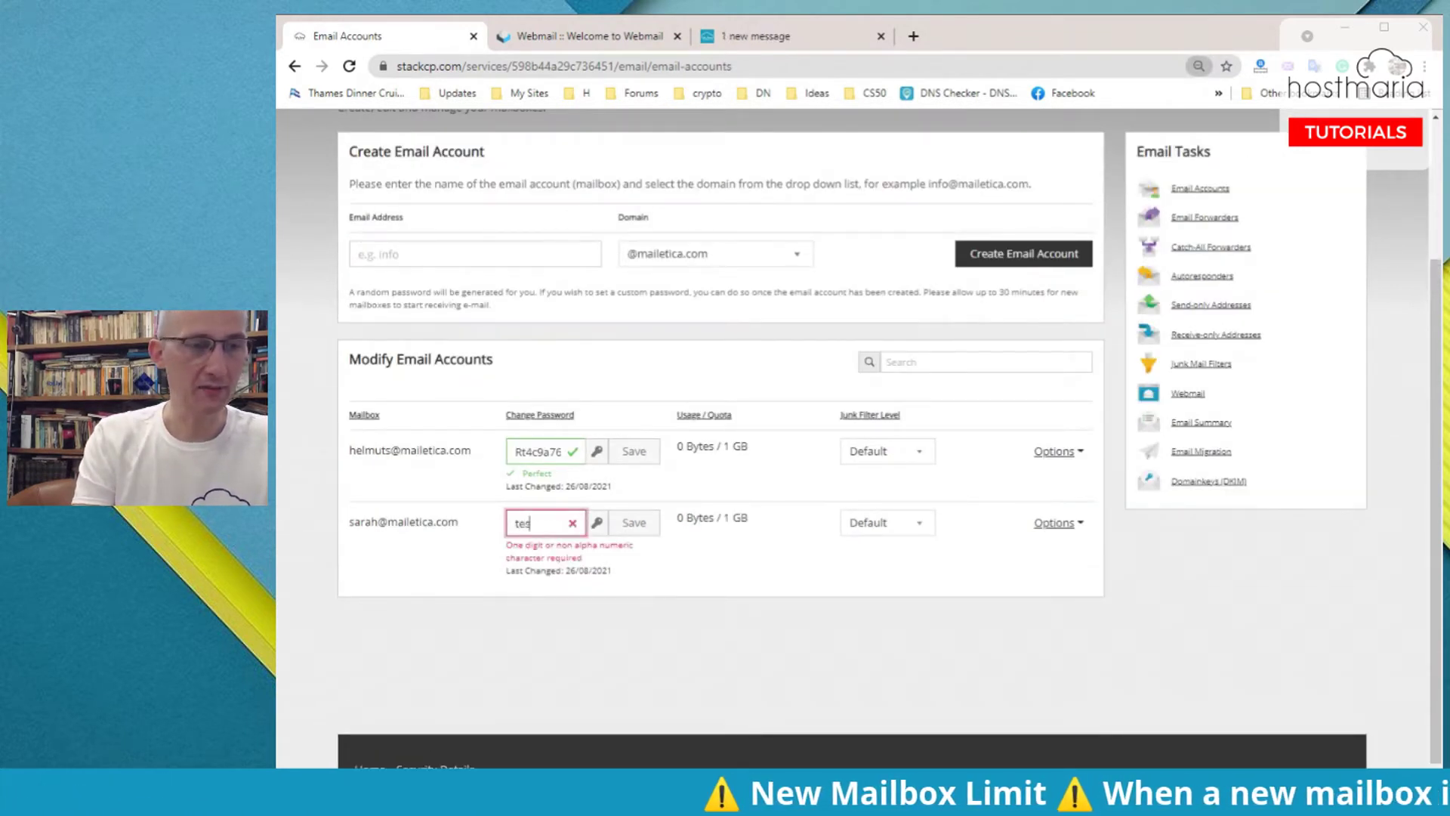
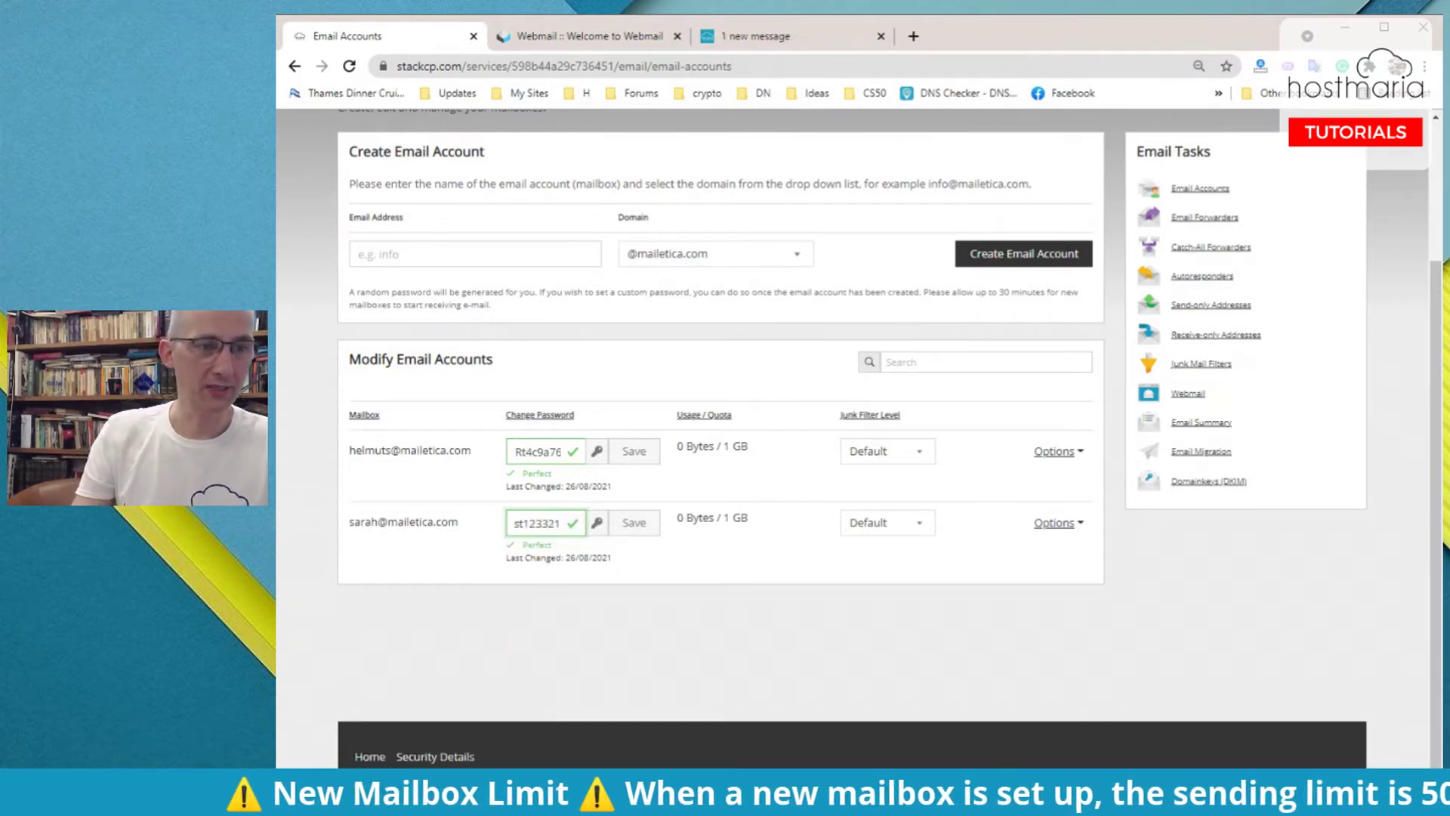
{"action": "key", "text": "ctrl+a"}
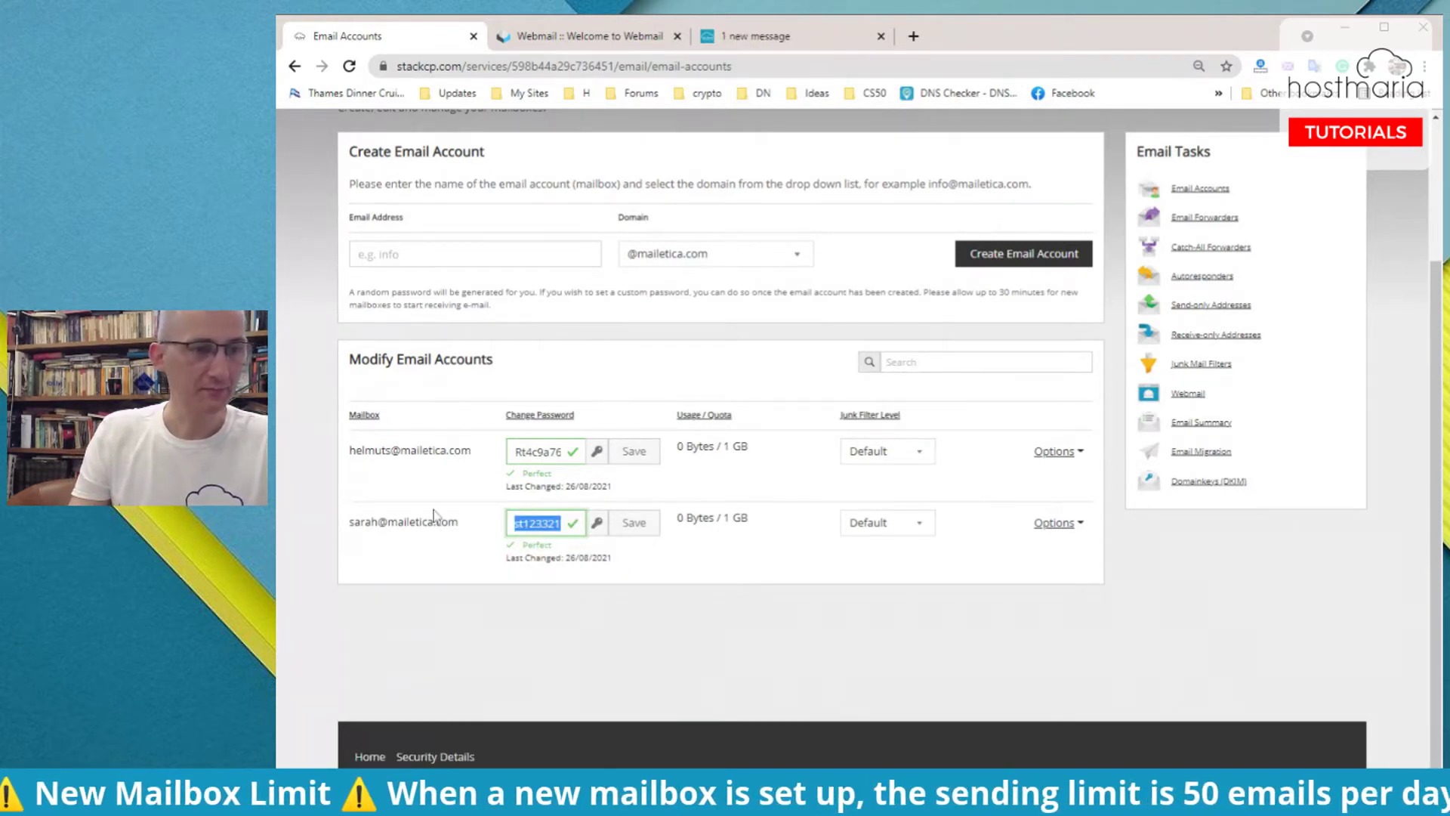
{"action": "left_click_drag", "start_coordinate": [466, 527], "coordinate": [634, 532]}
{"action": "key", "text": "ctrl+c"}
{"action": "left_click", "coordinate": [634, 524]}
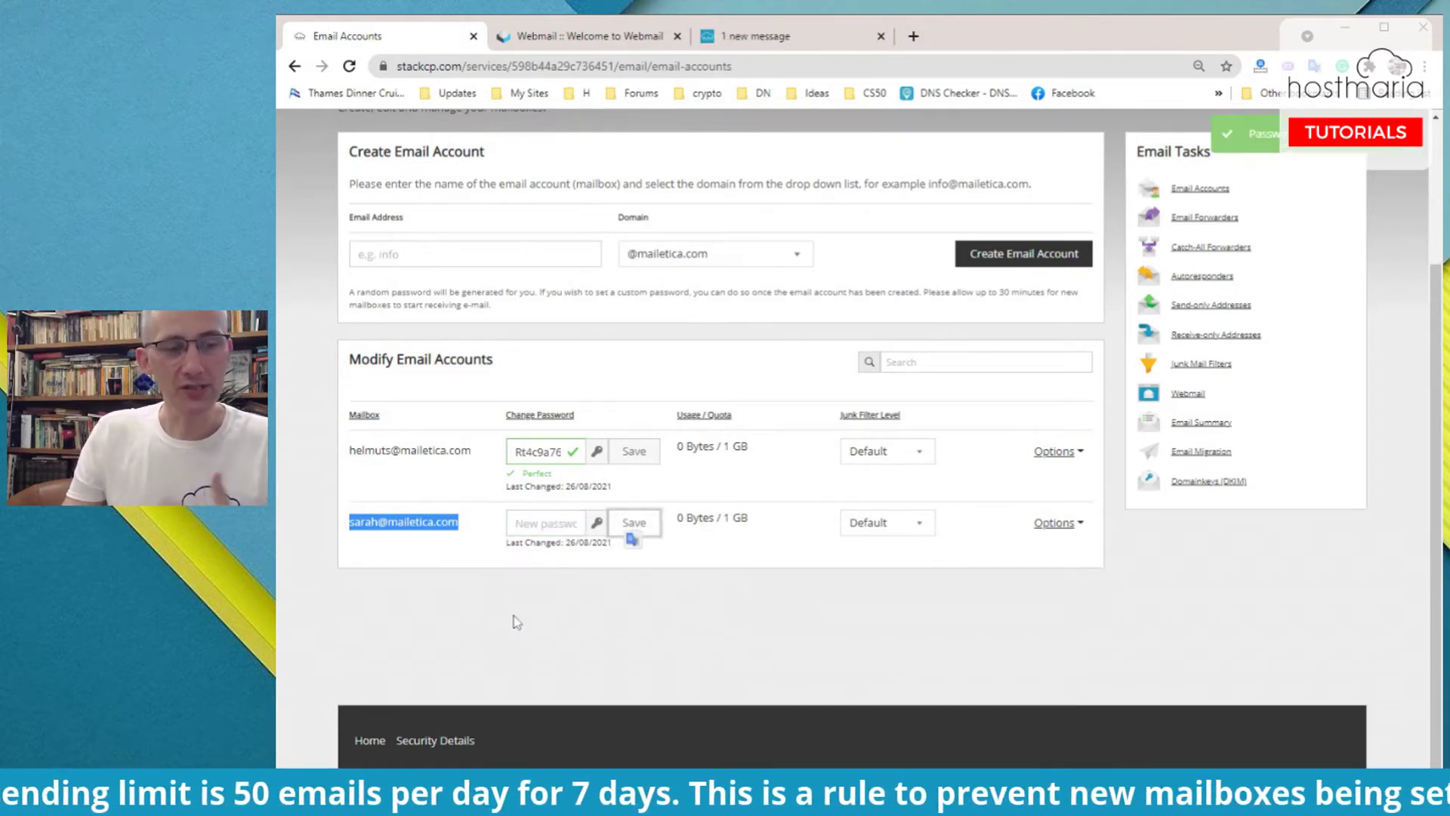
{"action": "left_click", "coordinate": [515, 621]}
{"action": "left_click", "coordinate": [609, 34]}
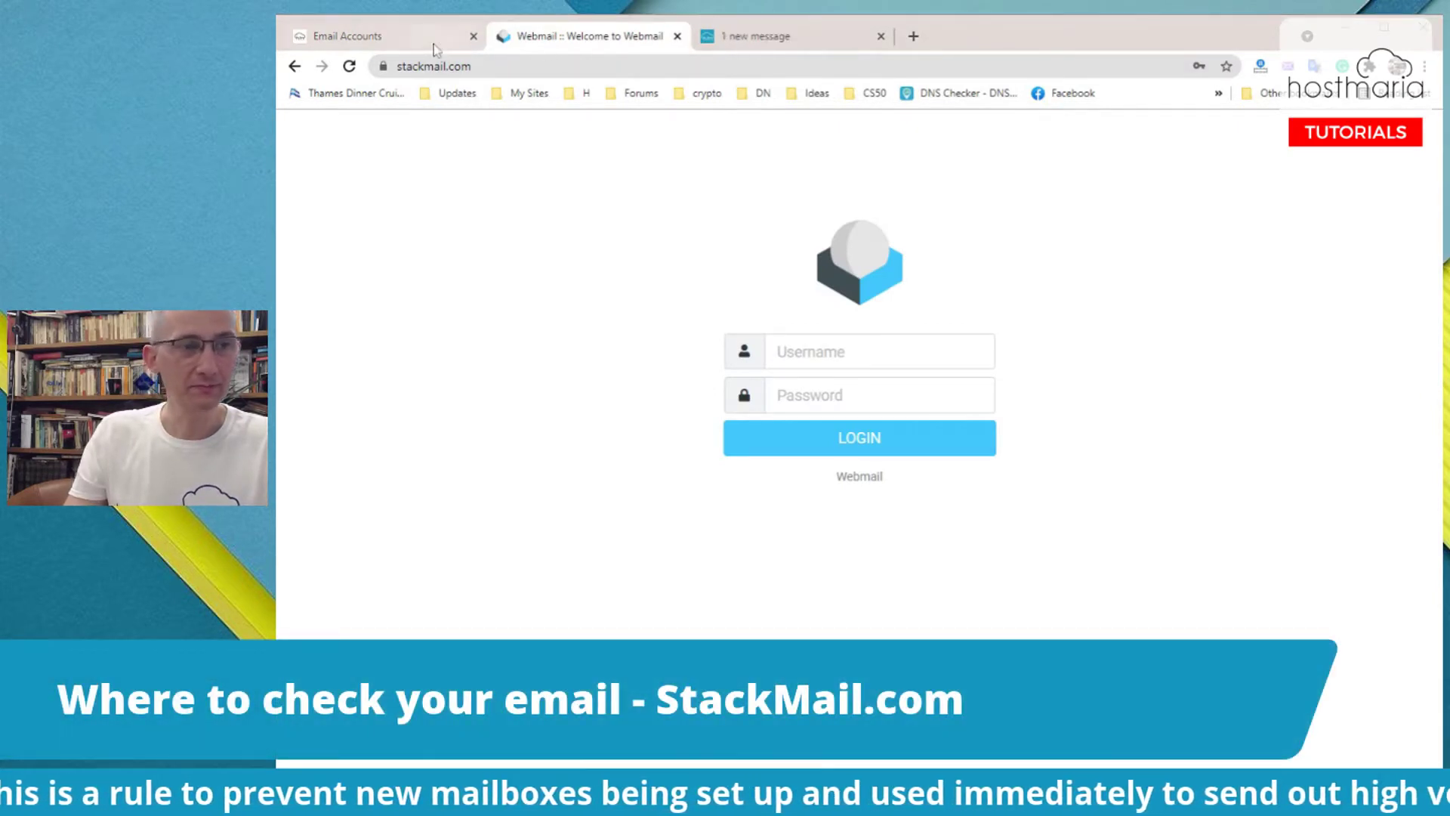
Step: Log into StackMail with the second mailbox's address and its new password
{"action": "left_click", "coordinate": [876, 351]}
{"action": "key", "text": "ctrl+v"}
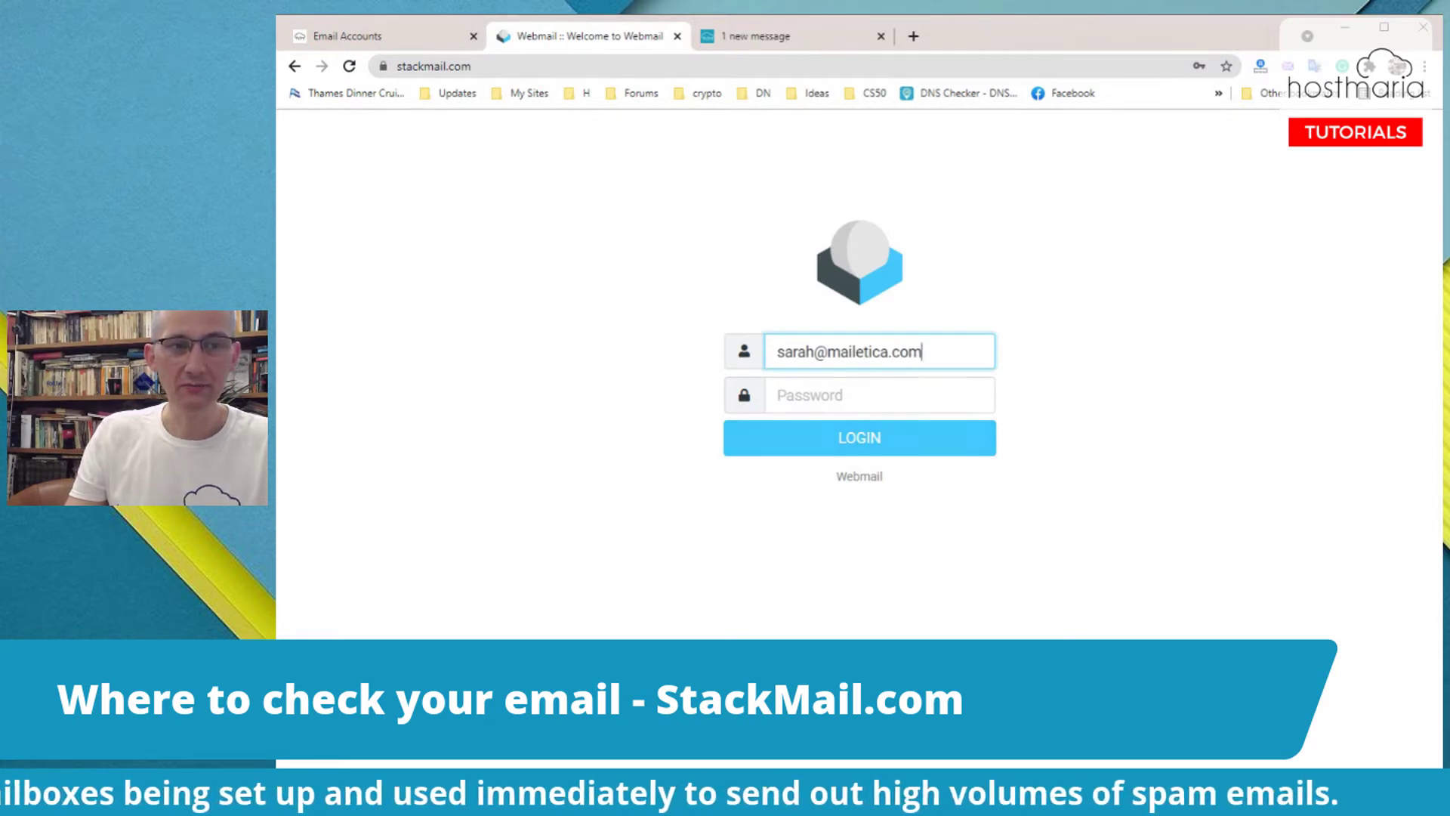
{"action": "left_click", "coordinate": [876, 395]}
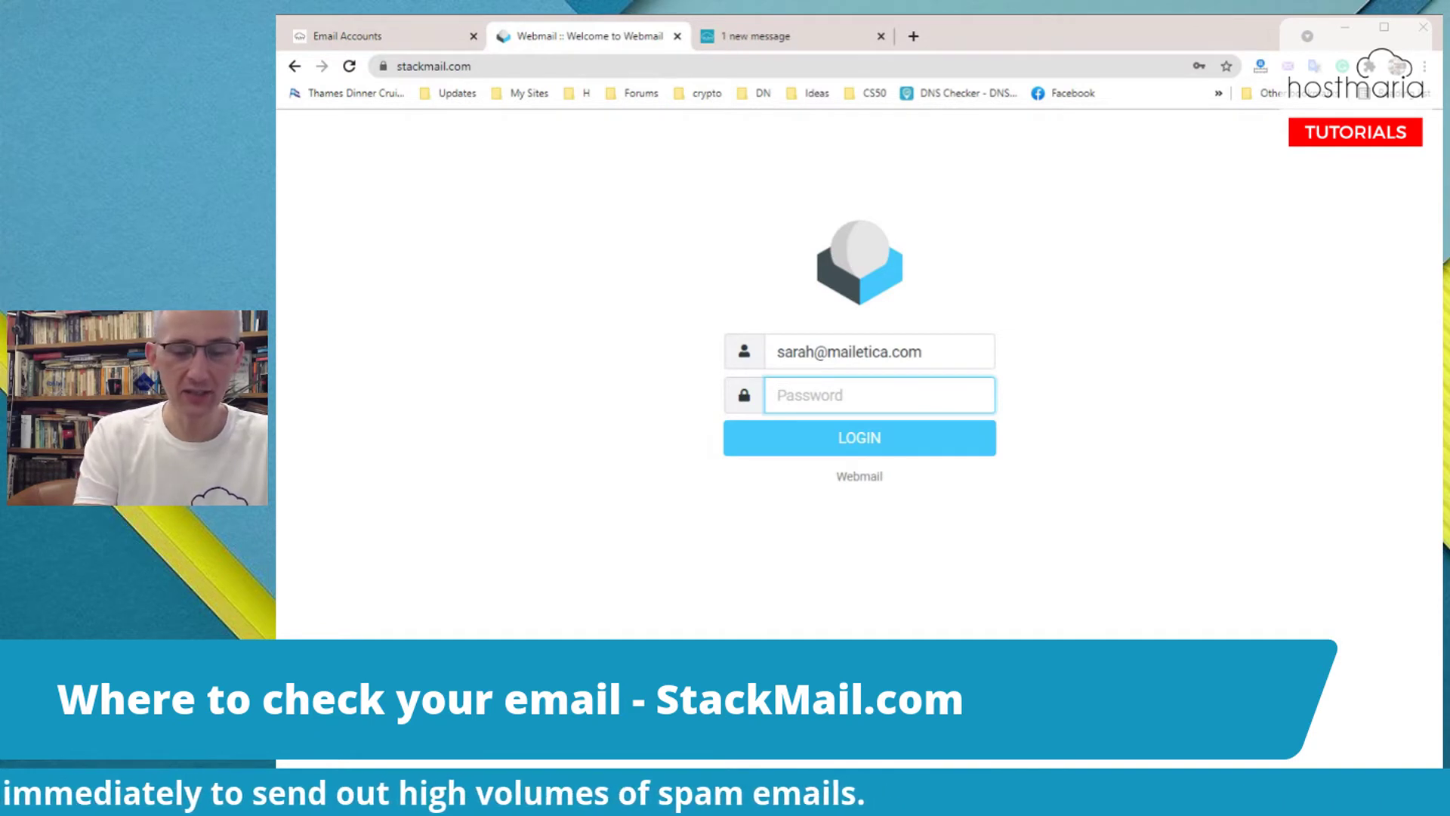
{"action": "type", "text": "**********"}
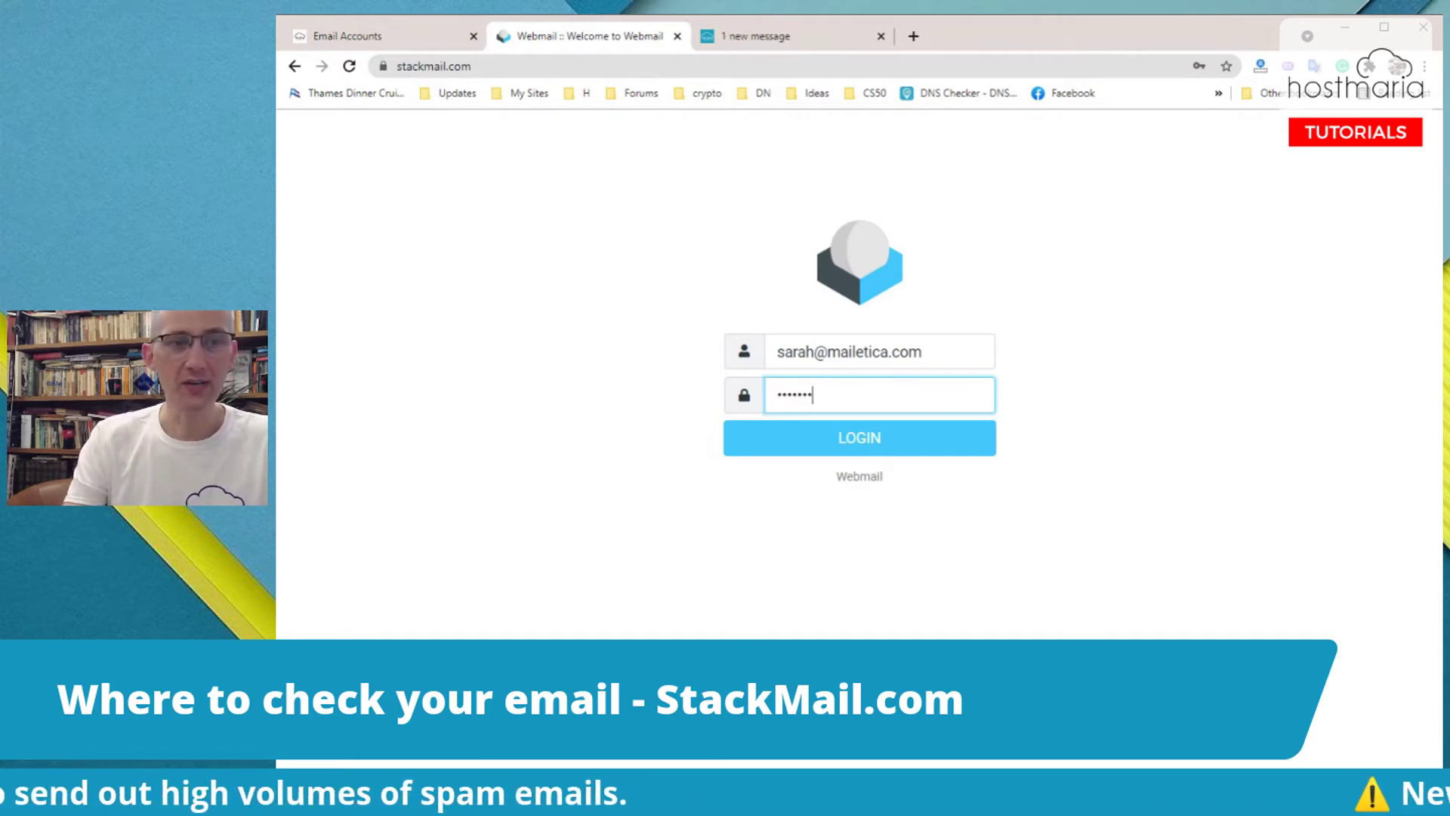
{"action": "left_click", "coordinate": [915, 438]}
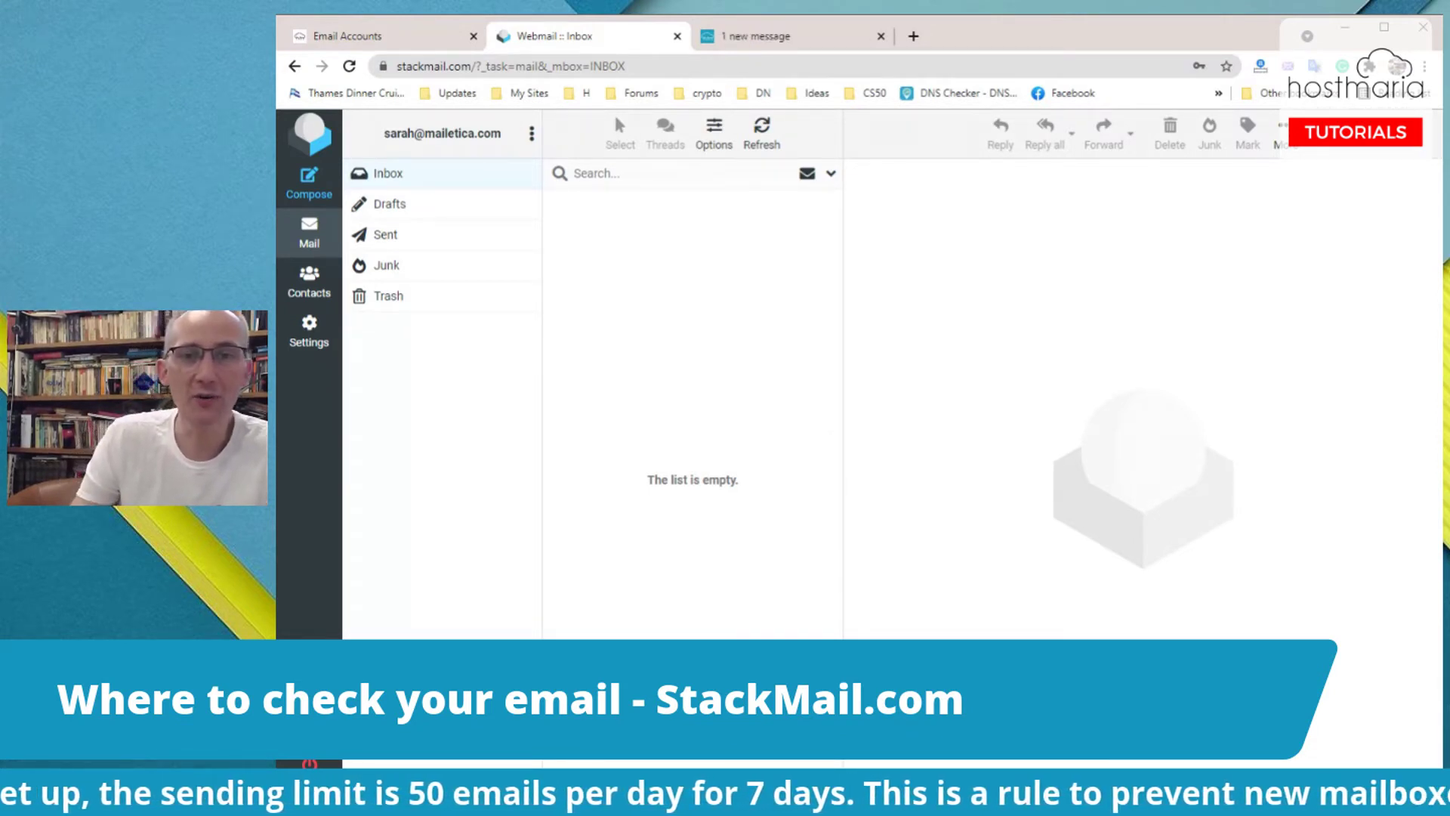
{"action": "left_click", "coordinate": [364, 37]}
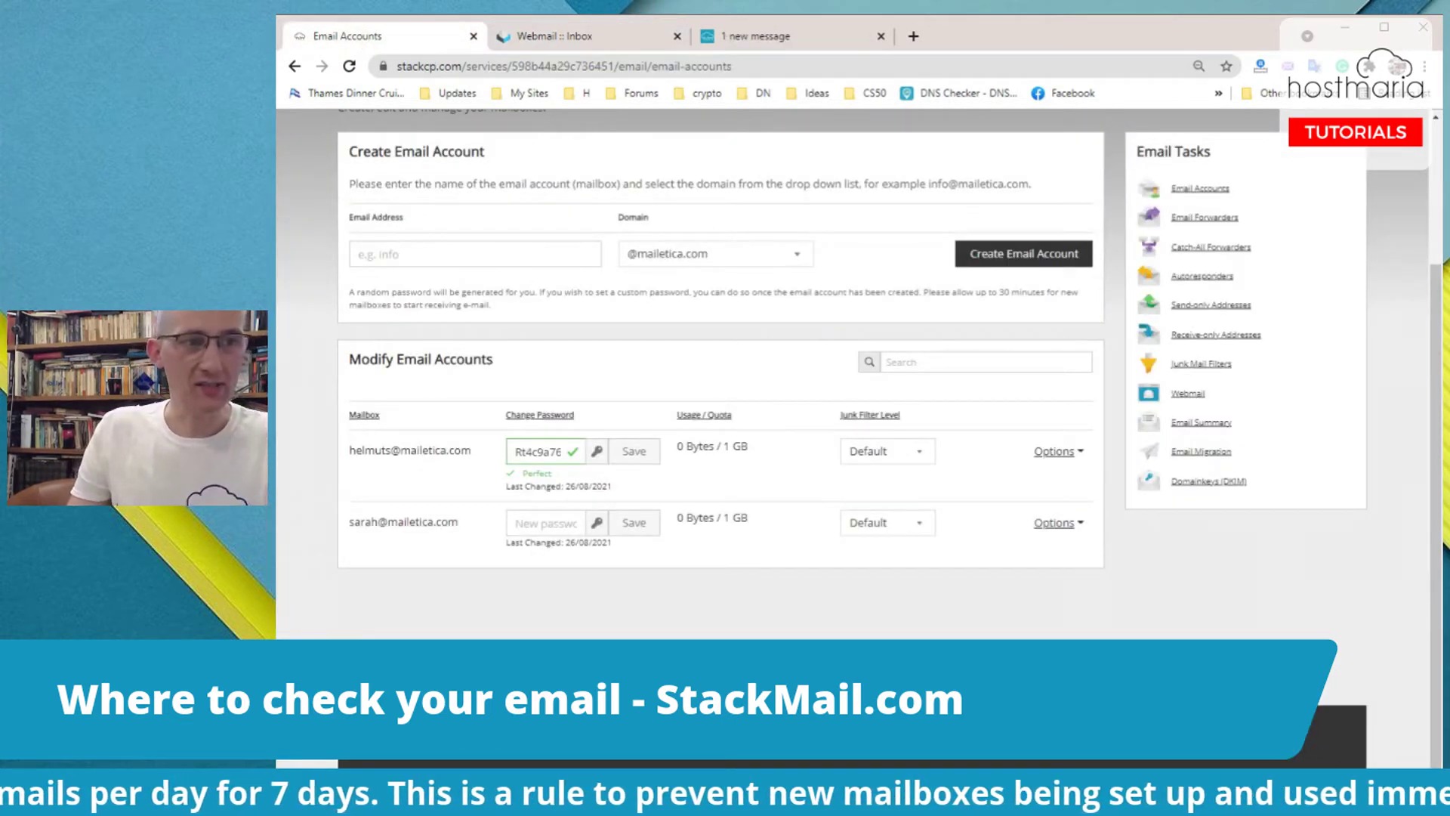
{"action": "left_click", "coordinate": [475, 253]}
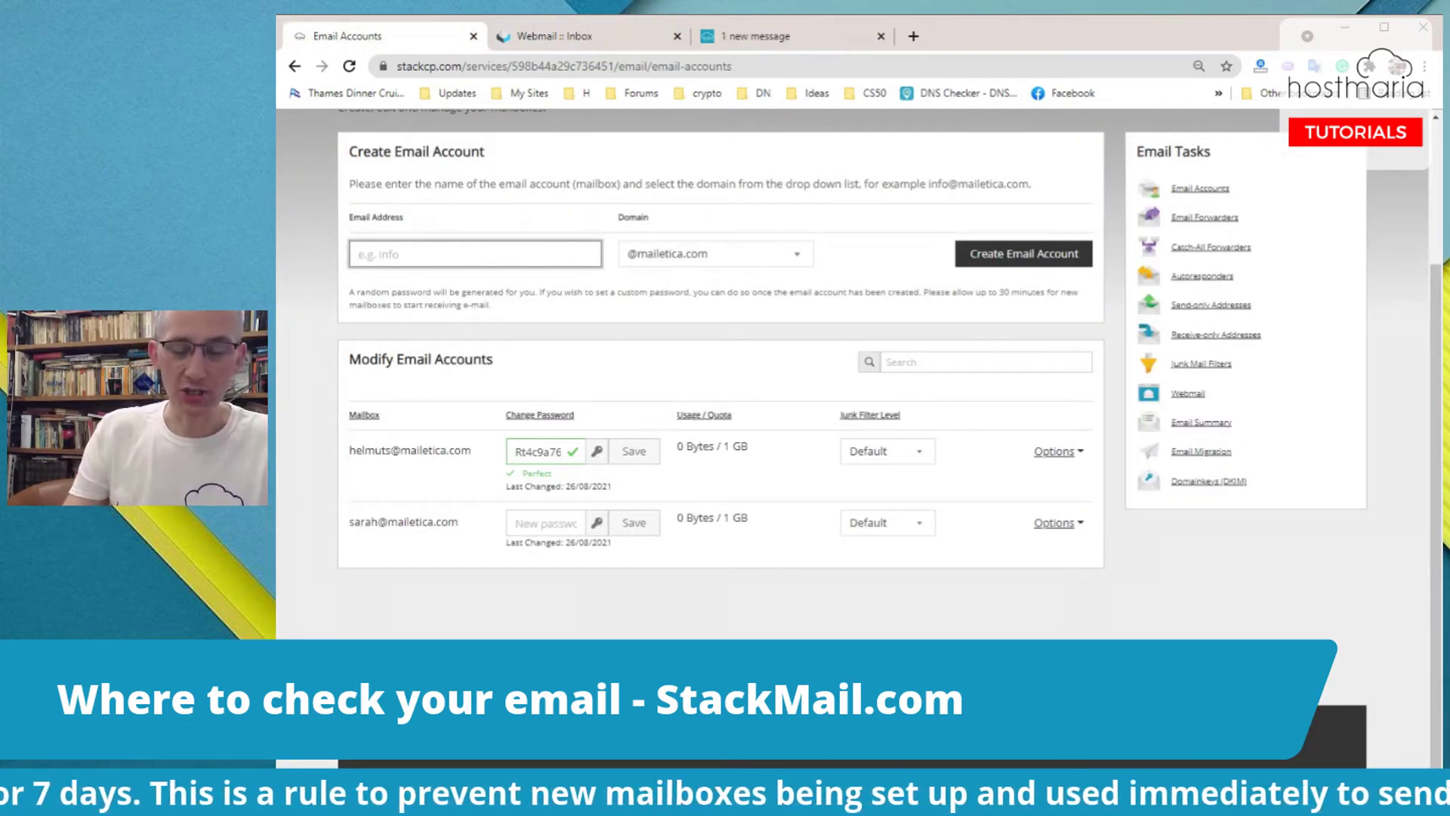
{"action": "type", "text": "info"}
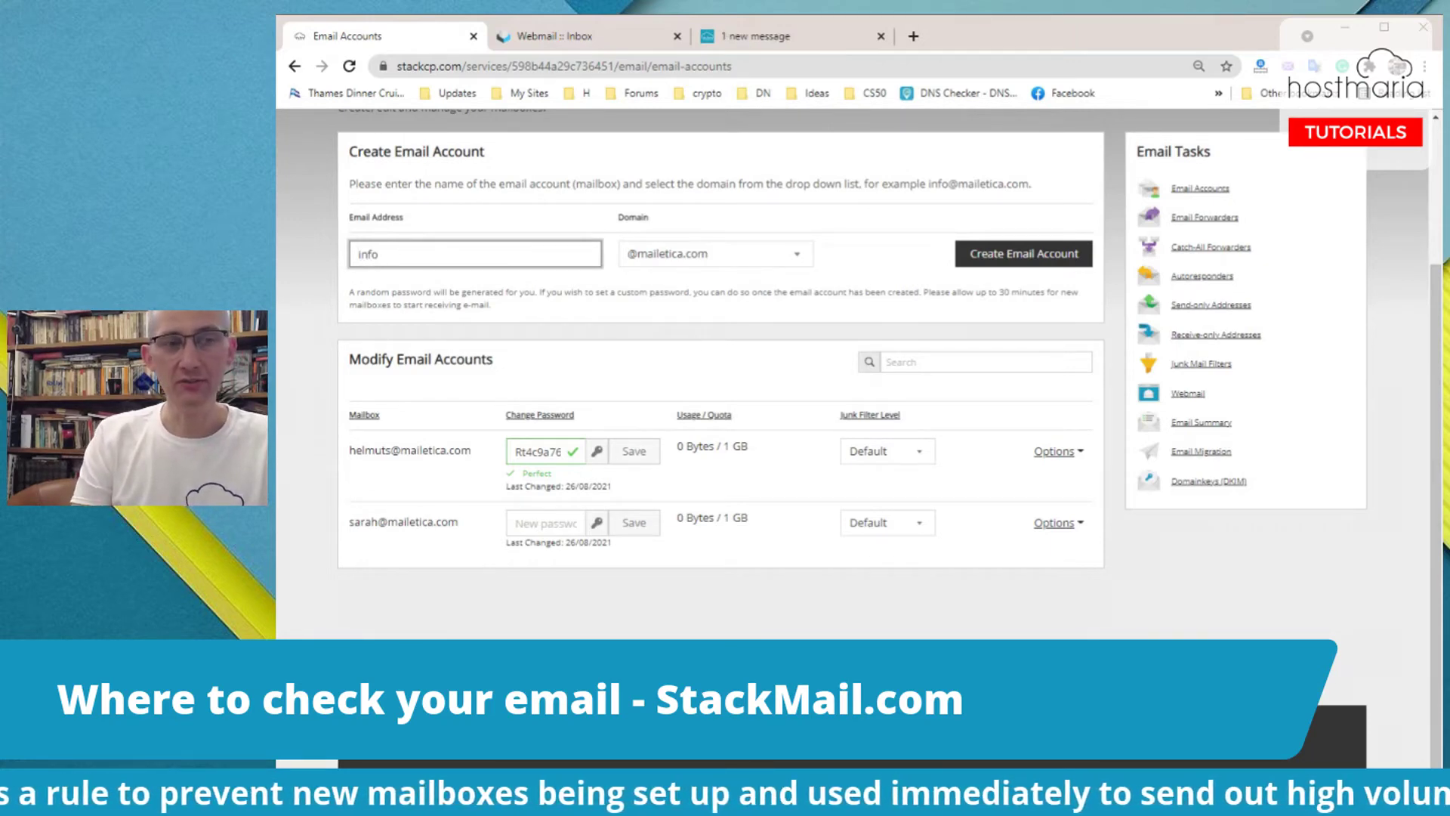
{"action": "key", "text": "BackSpace"}
{"action": "key", "text": "BackSpace"}
{"action": "key", "text": "BackSpace"}
{"action": "key", "text": "BackSpace"}
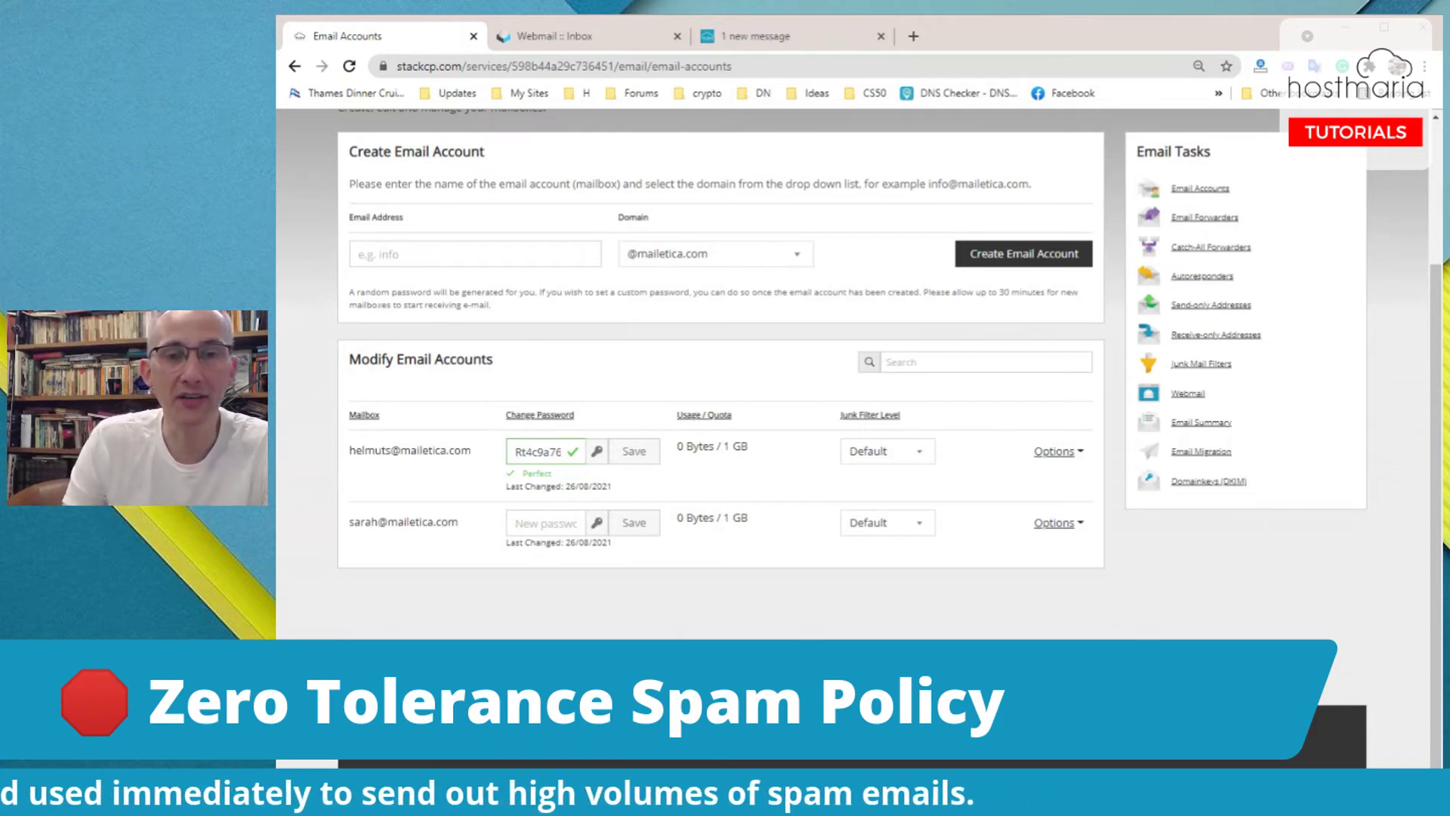
Step: Read through the HostMaria email sending limits article, dismiss its support chat popup, then return to webmail
{"action": "left_click", "coordinate": [792, 28]}
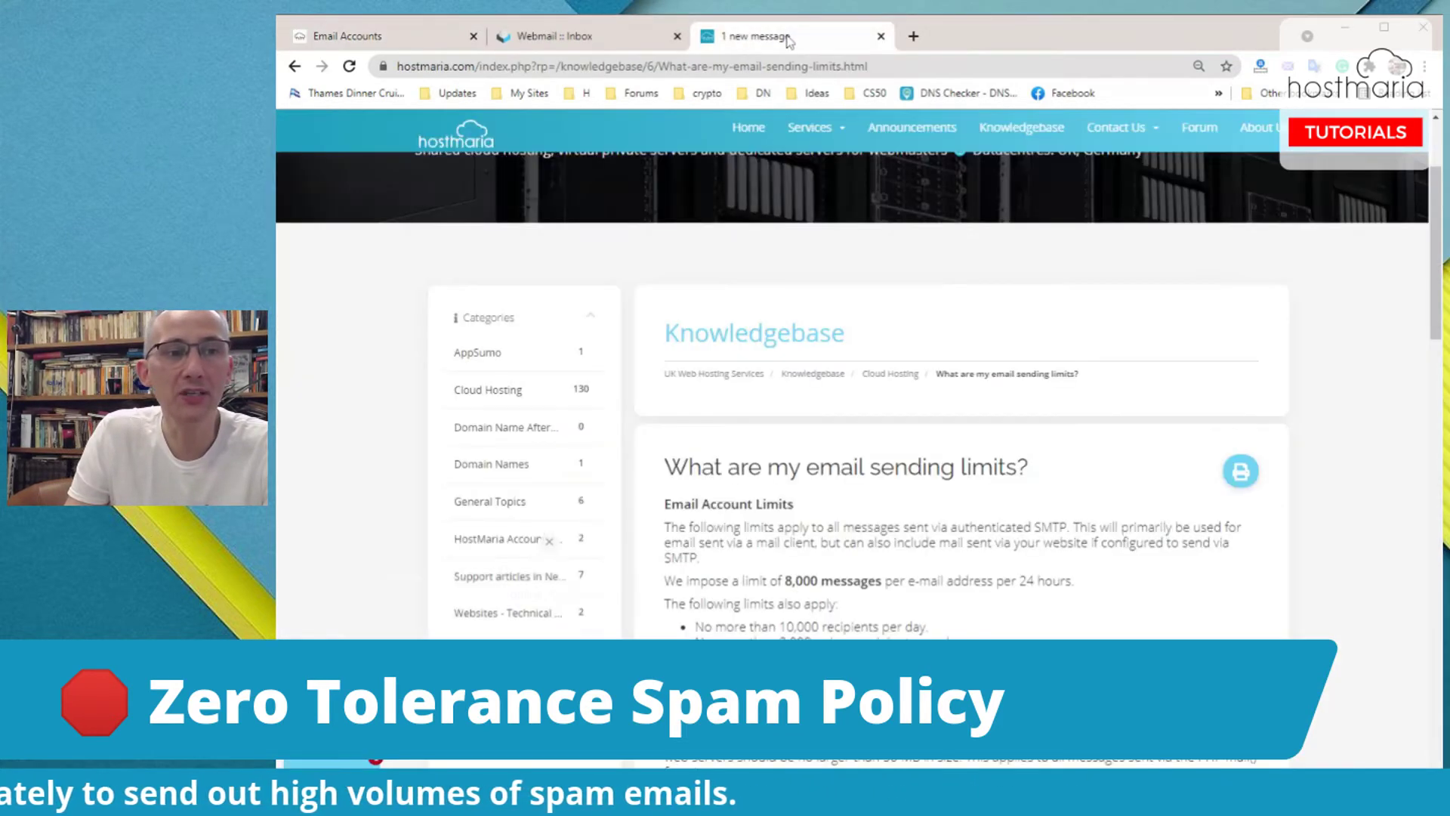
{"action": "scroll", "coordinate": [1343, 405], "scroll_direction": "down", "scroll_amount": 3}
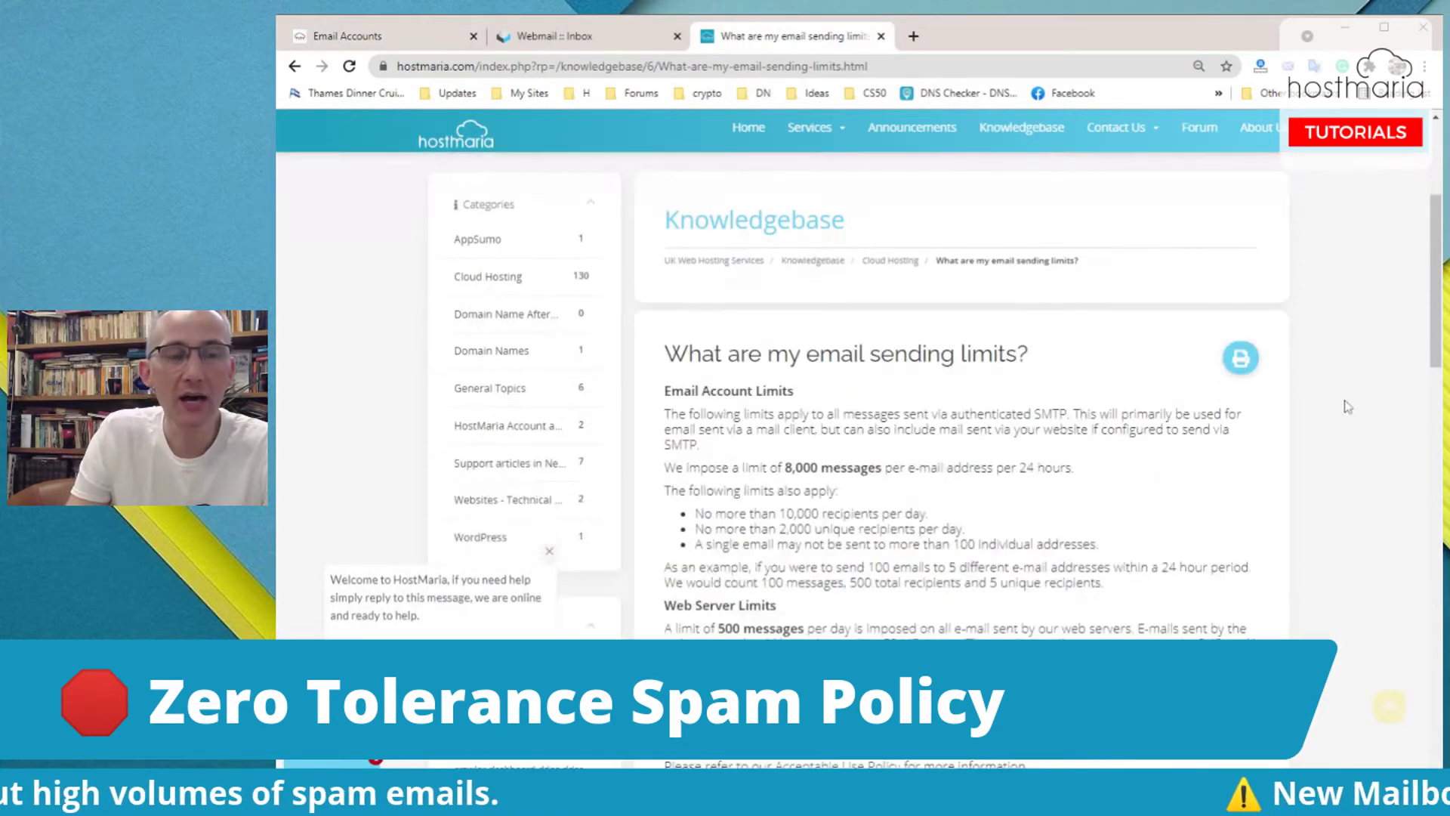
{"action": "left_click", "coordinate": [549, 551]}
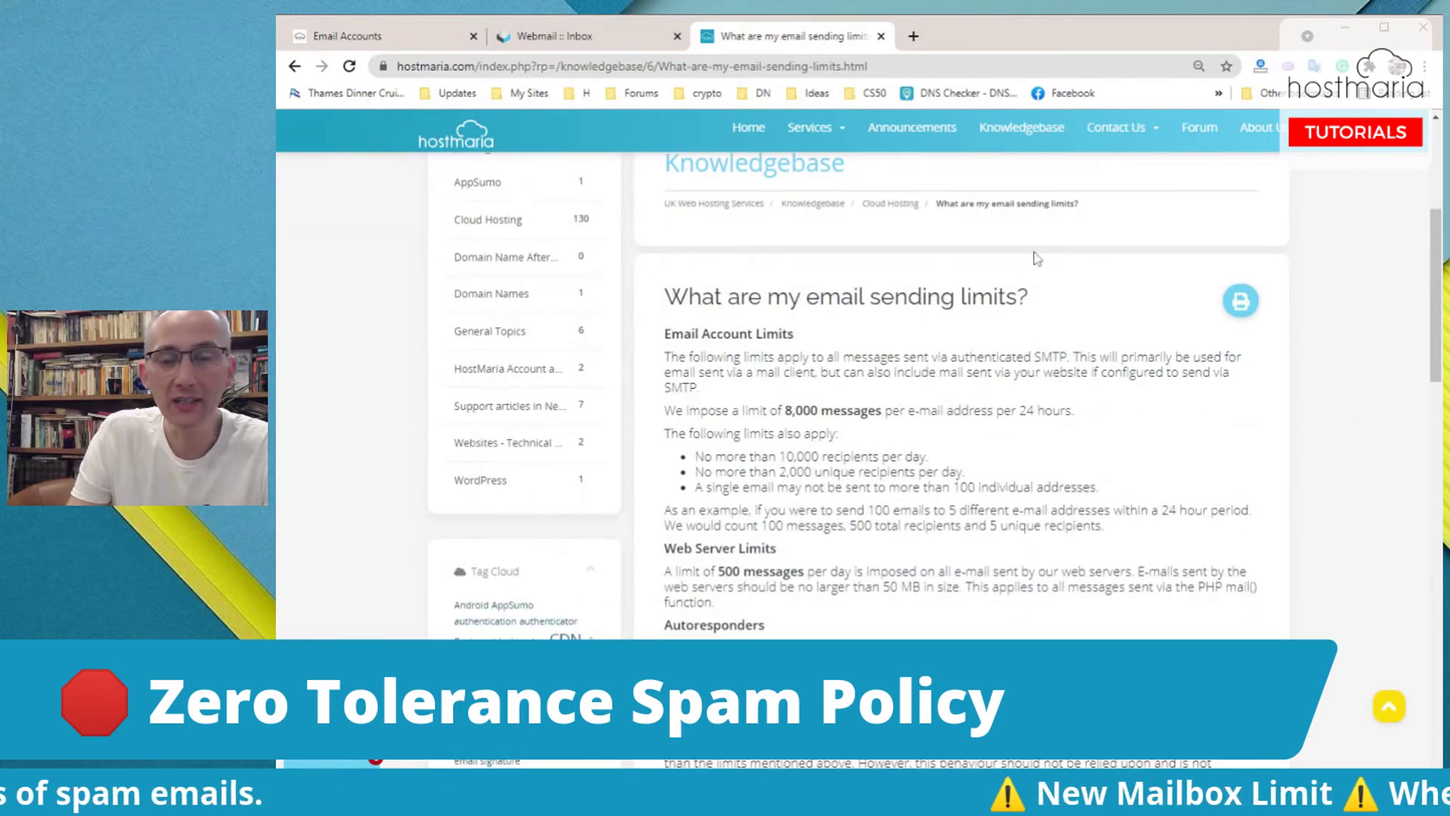
{"action": "scroll", "coordinate": [960, 453], "scroll_direction": "down", "scroll_amount": 2}
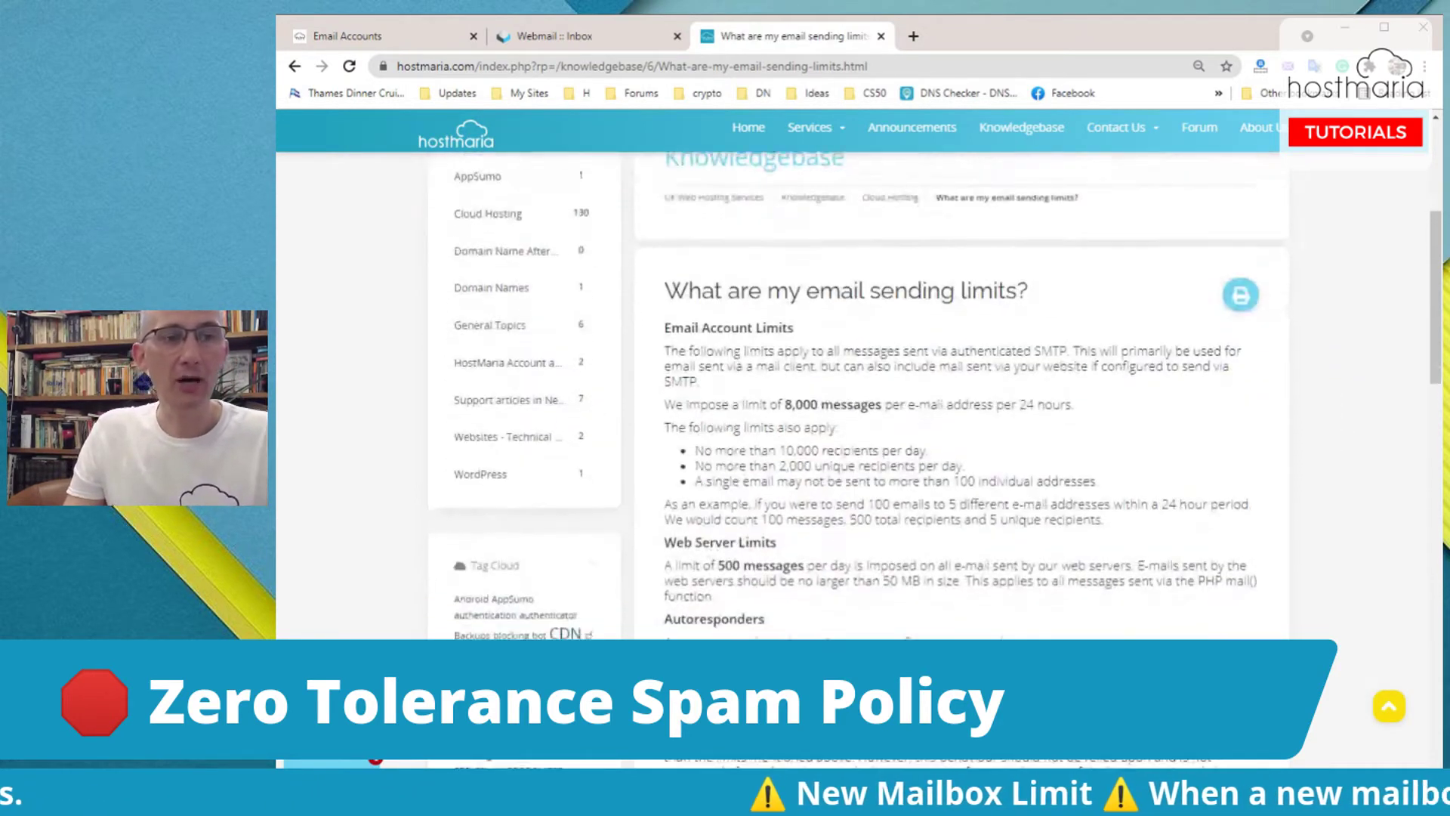
{"action": "left_click_drag", "start_coordinate": [768, 212], "coordinate": [870, 212]}
{"action": "left_click", "coordinate": [870, 212]}
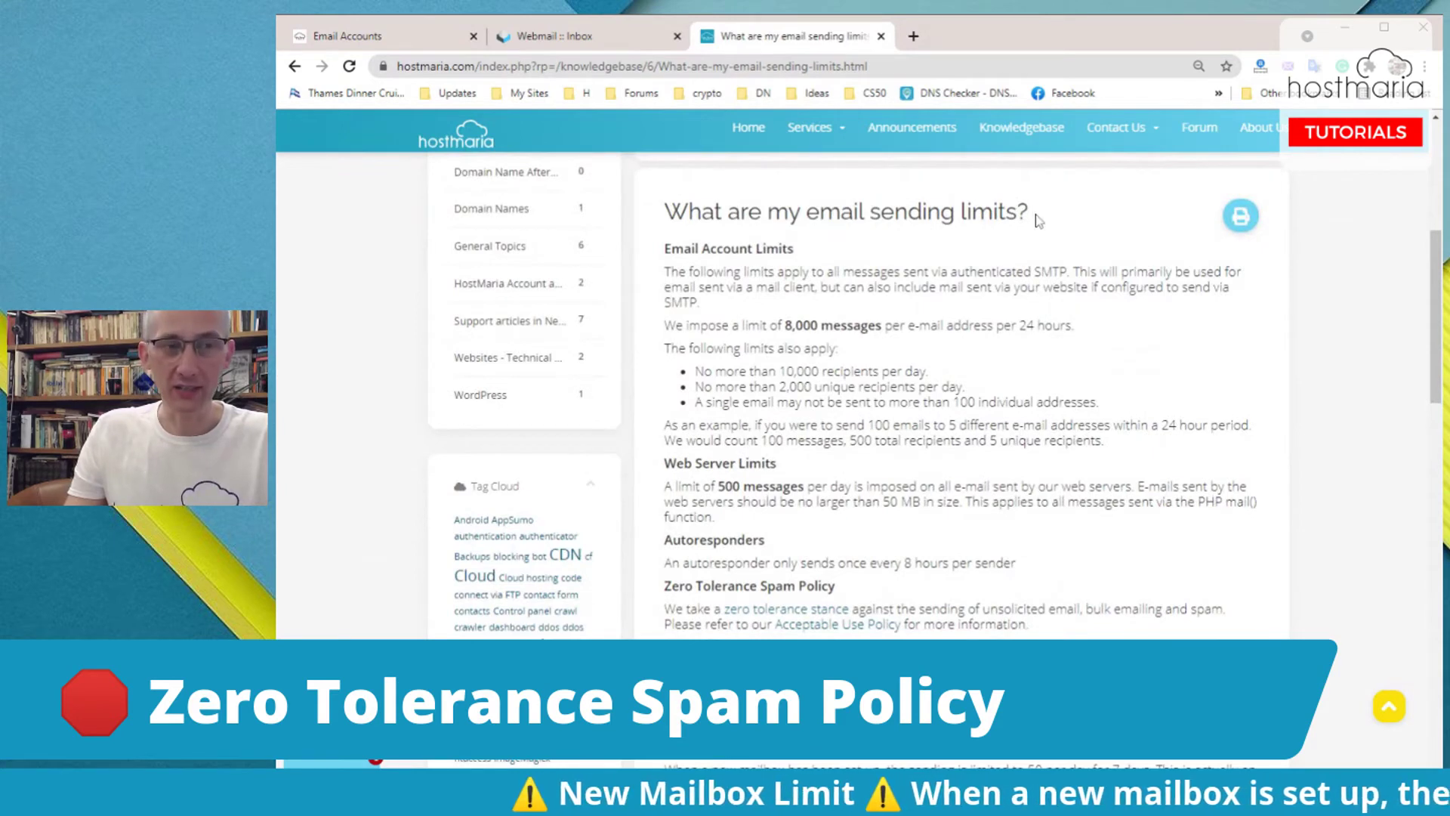
{"action": "scroll", "coordinate": [1039, 219], "scroll_direction": "down", "scroll_amount": 1}
{"action": "scroll", "coordinate": [1038, 219], "scroll_direction": "up", "scroll_amount": 1}
{"action": "scroll", "coordinate": [831, 246], "scroll_direction": "down", "scroll_amount": 3}
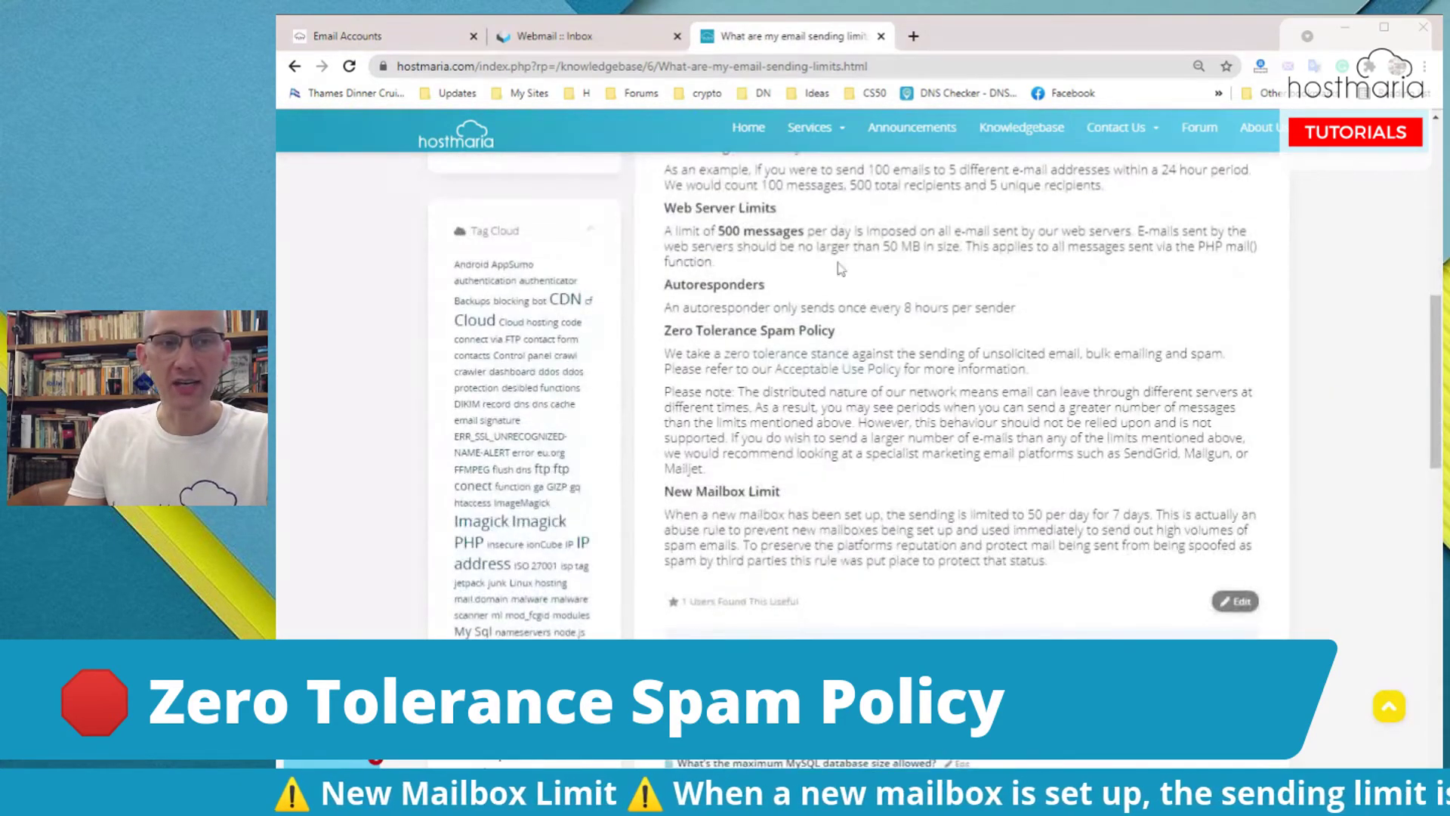
{"action": "scroll", "coordinate": [838, 268], "scroll_direction": "up", "scroll_amount": 2}
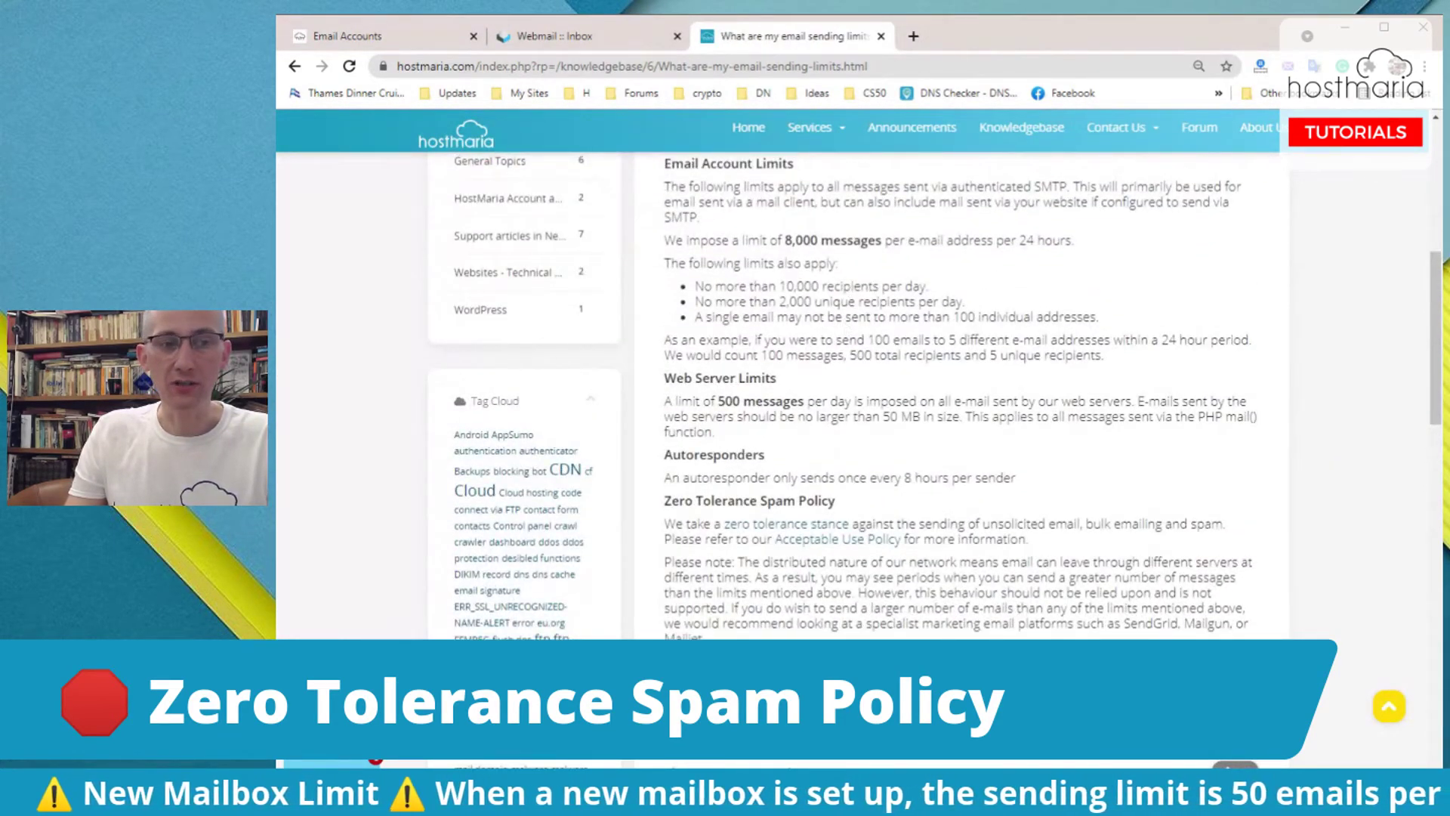
{"action": "scroll", "coordinate": [935, 396], "scroll_direction": "up", "scroll_amount": 2}
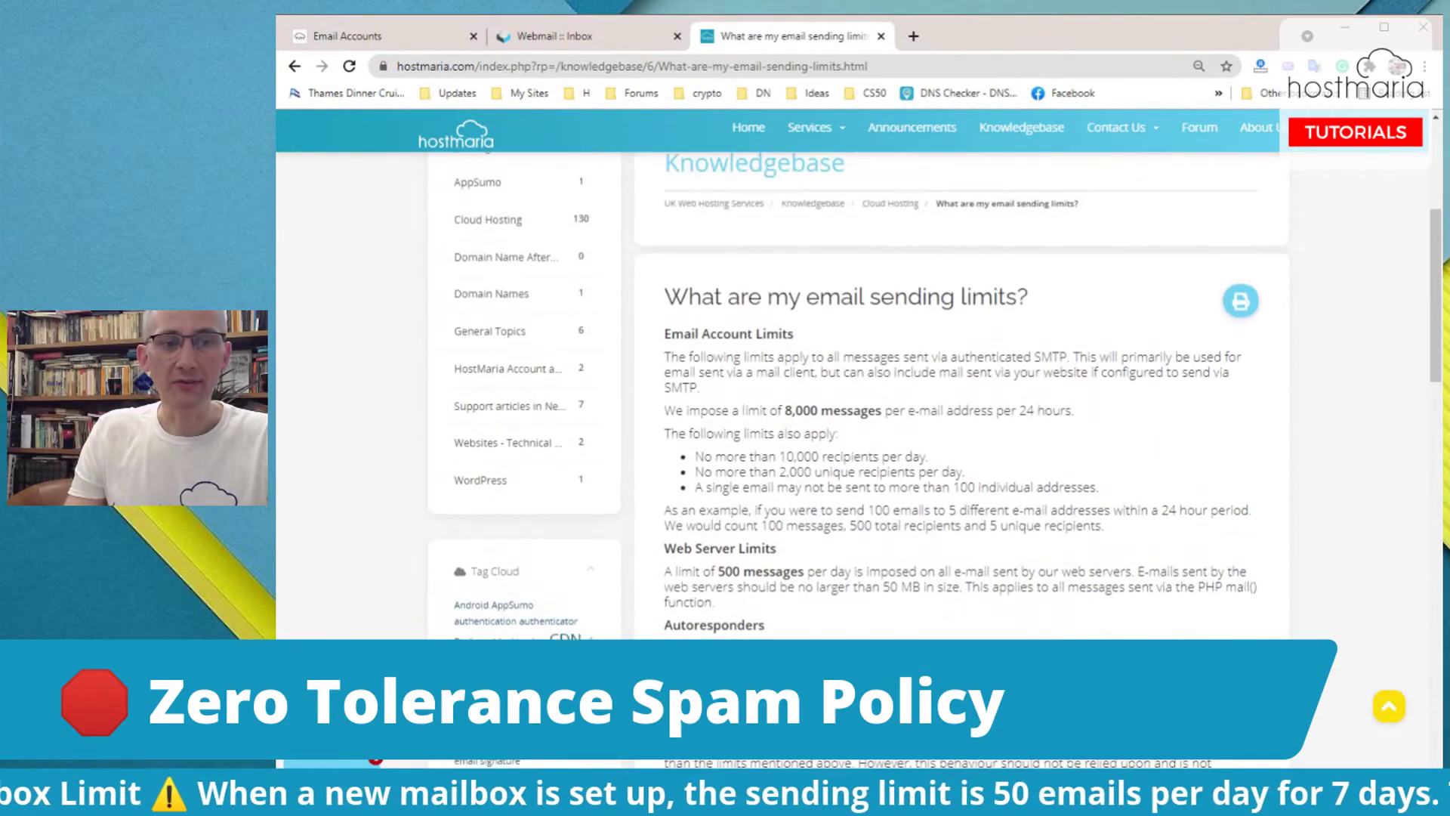
{"action": "left_click", "coordinate": [582, 38]}
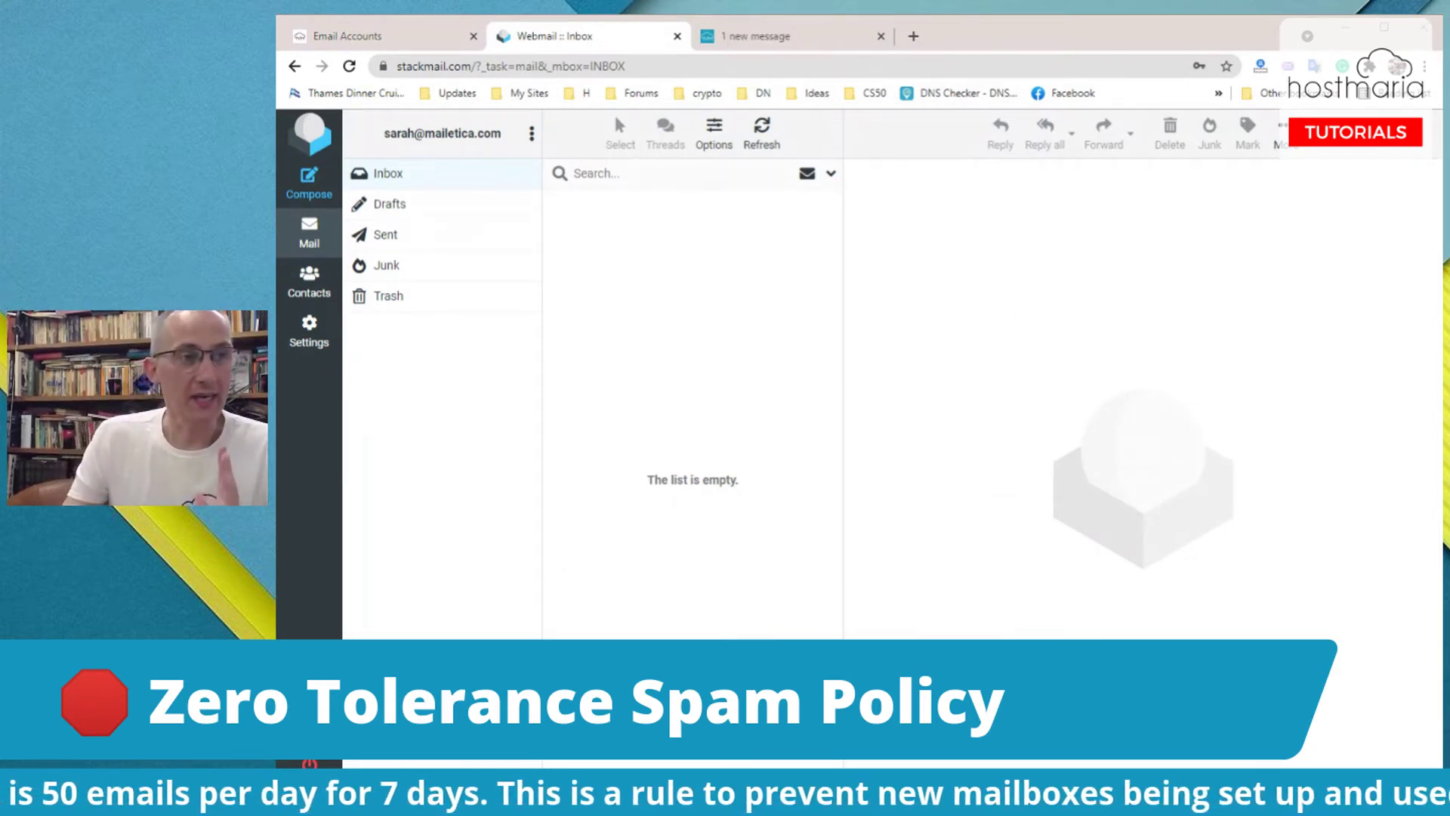
Step: Add an email forwarder from a new mailetica.com address to a hostmaria.com address
{"action": "left_click", "coordinate": [344, 36]}
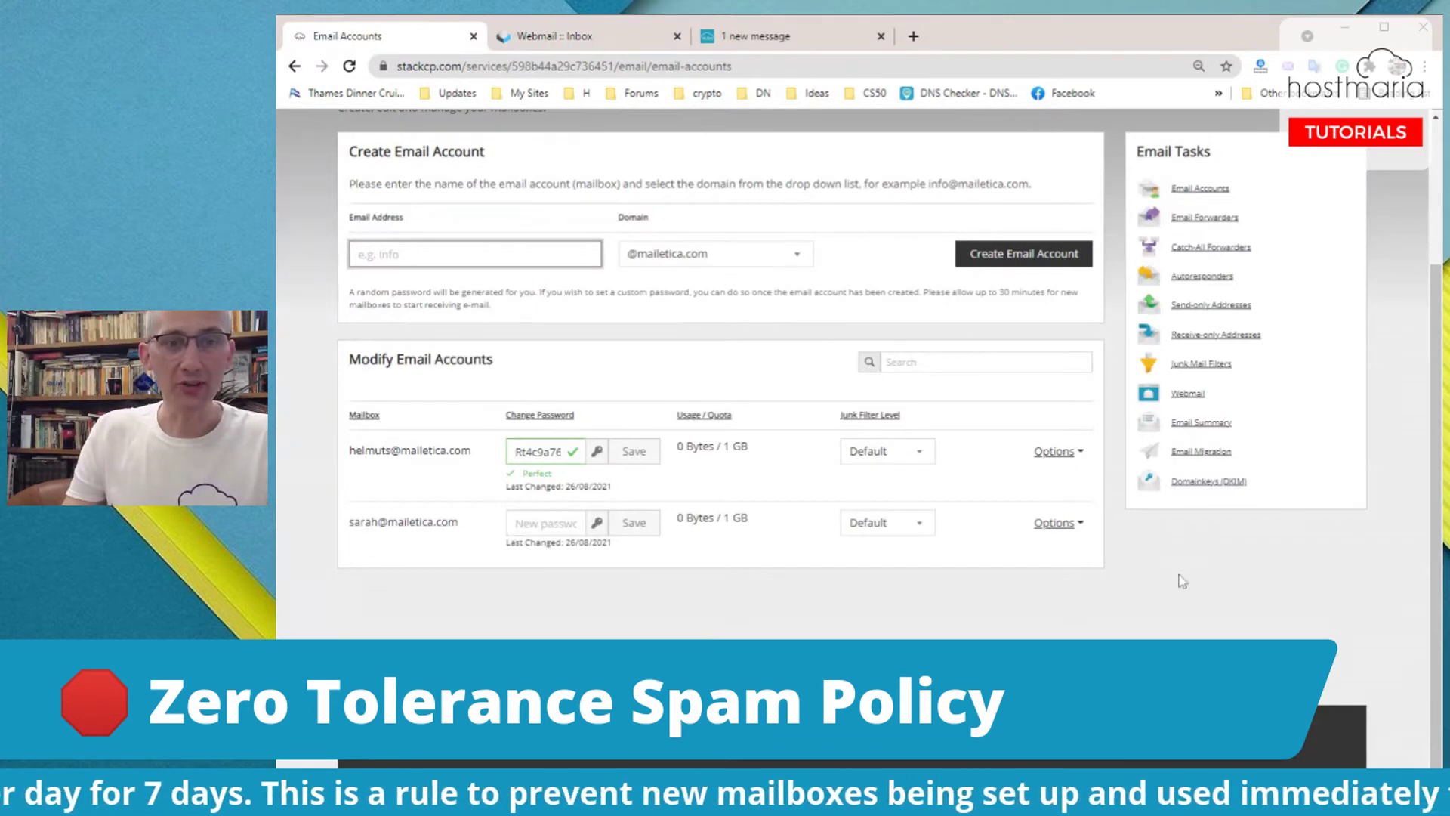
{"action": "key", "text": "ctrl+plus"}
{"action": "key", "text": "ctrl+plus"}
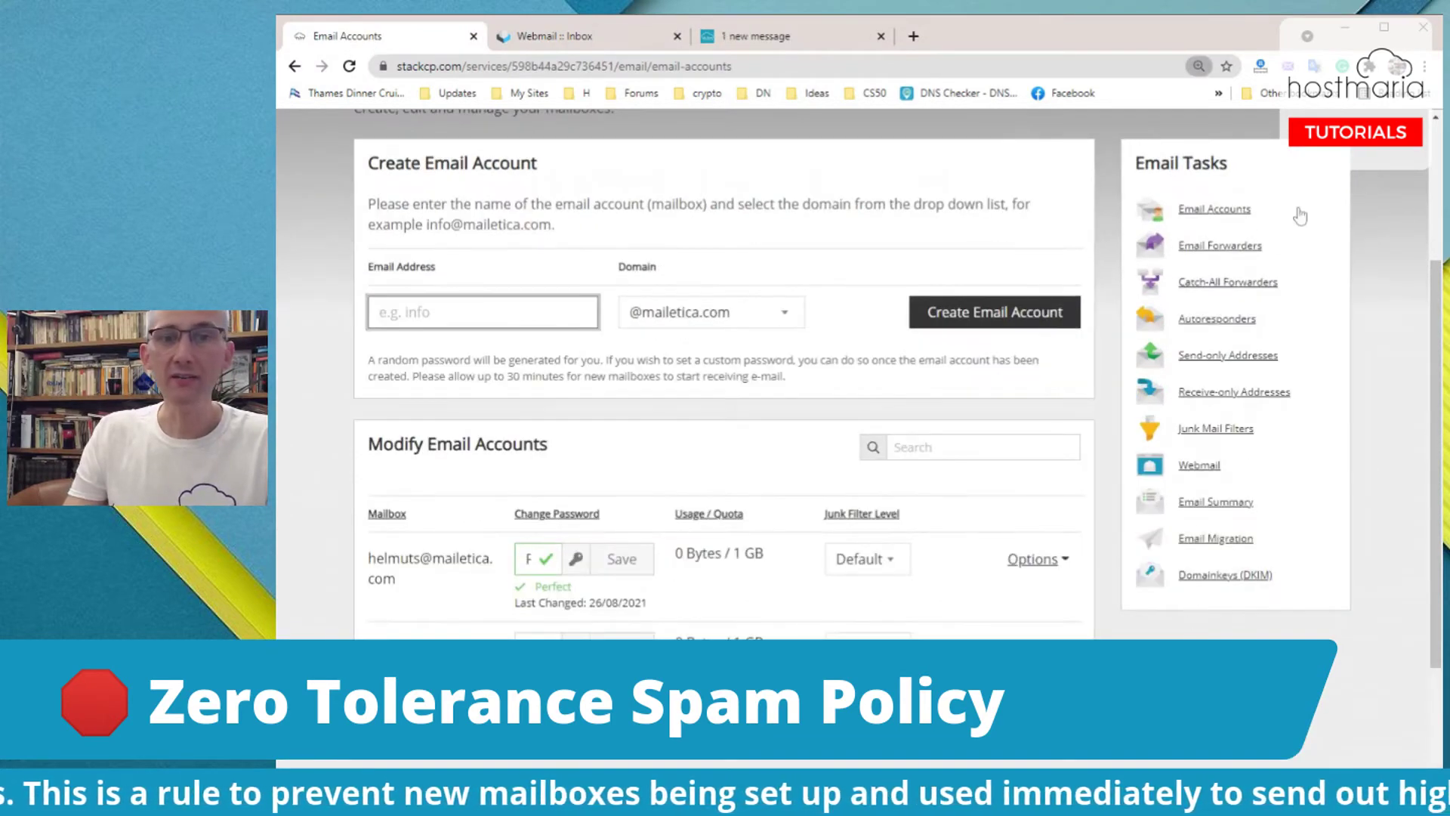
{"action": "left_click", "coordinate": [1219, 246]}
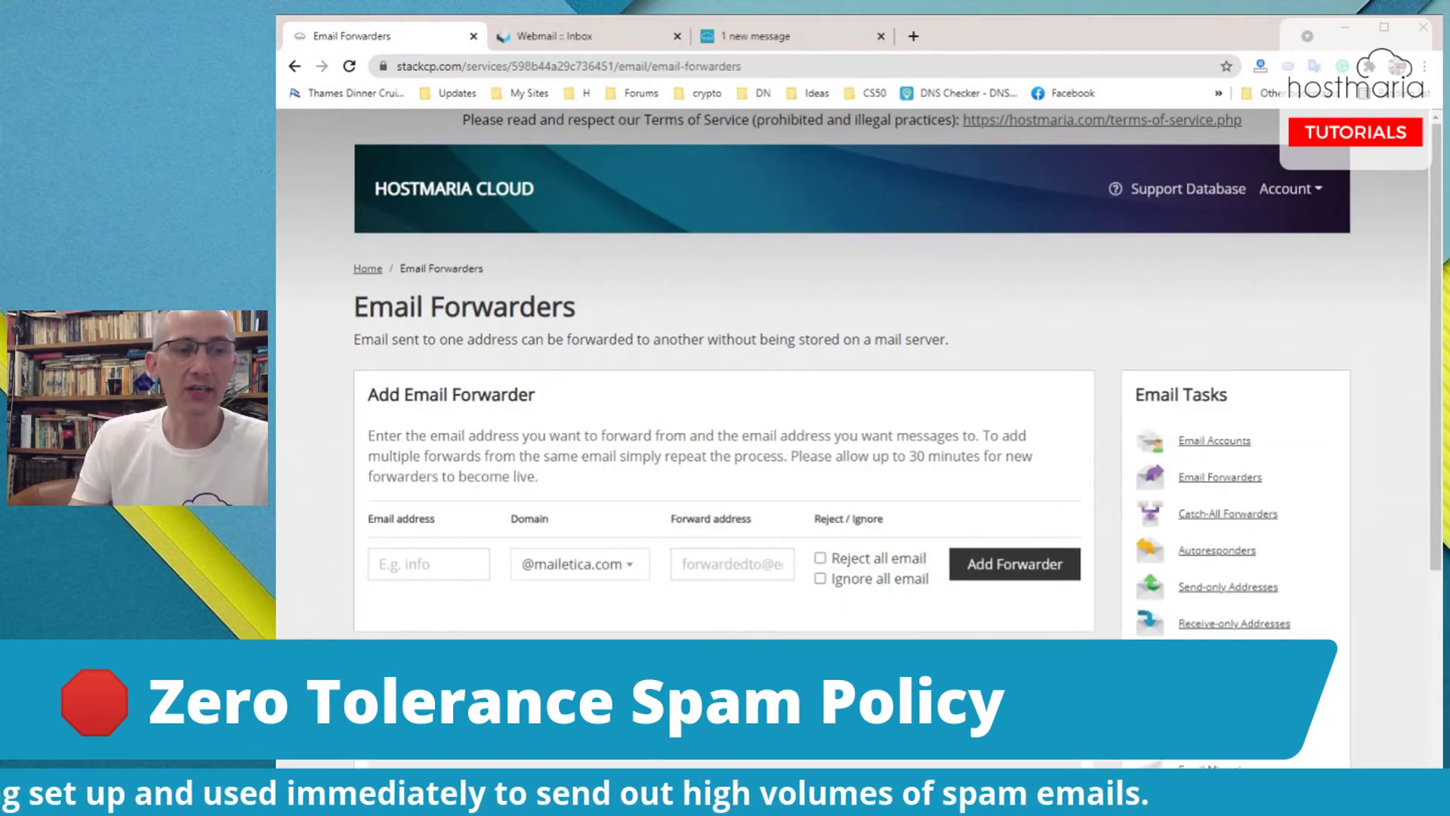
{"action": "left_click", "coordinate": [423, 564]}
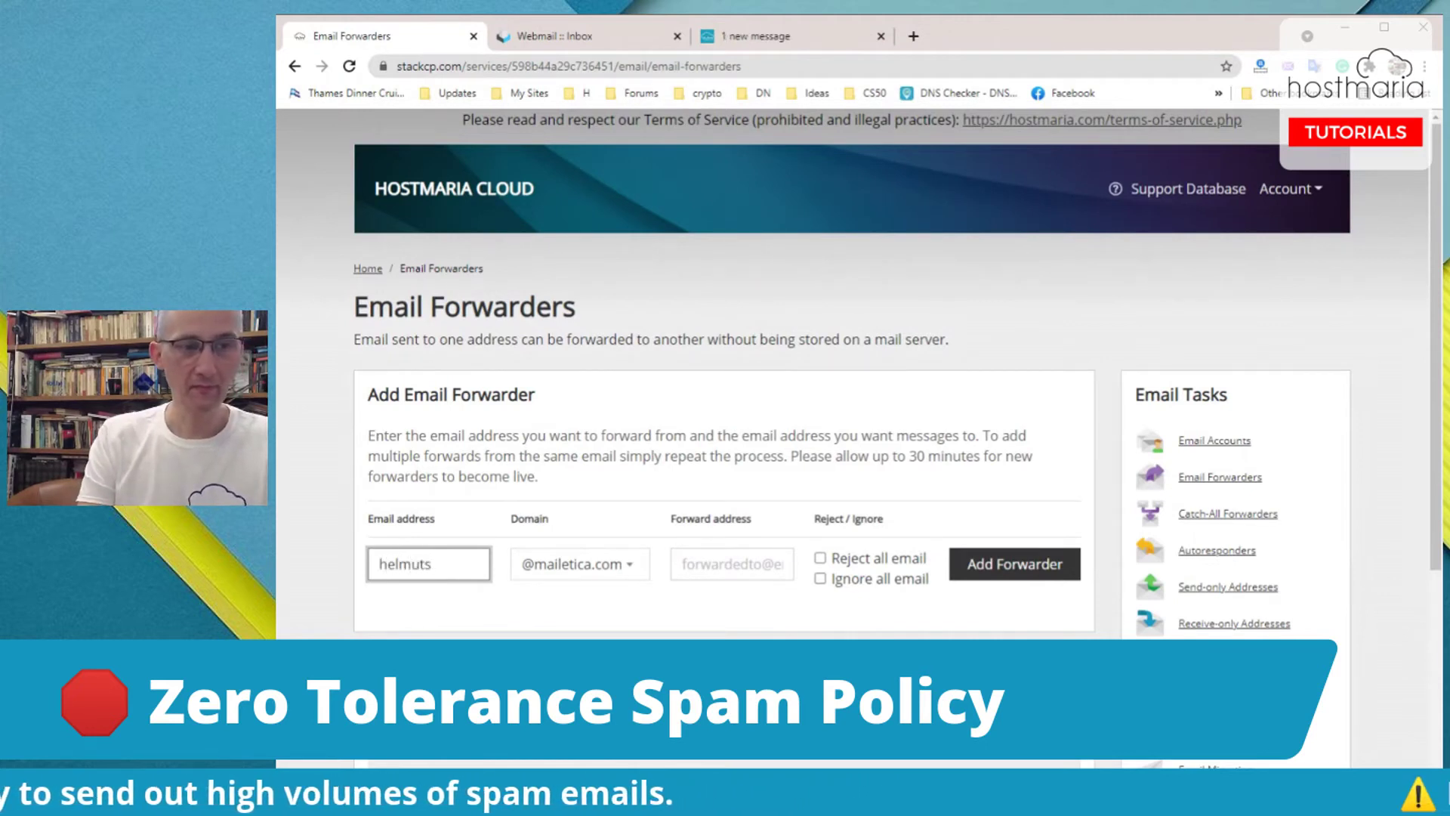
{"action": "left_click", "coordinate": [732, 564]}
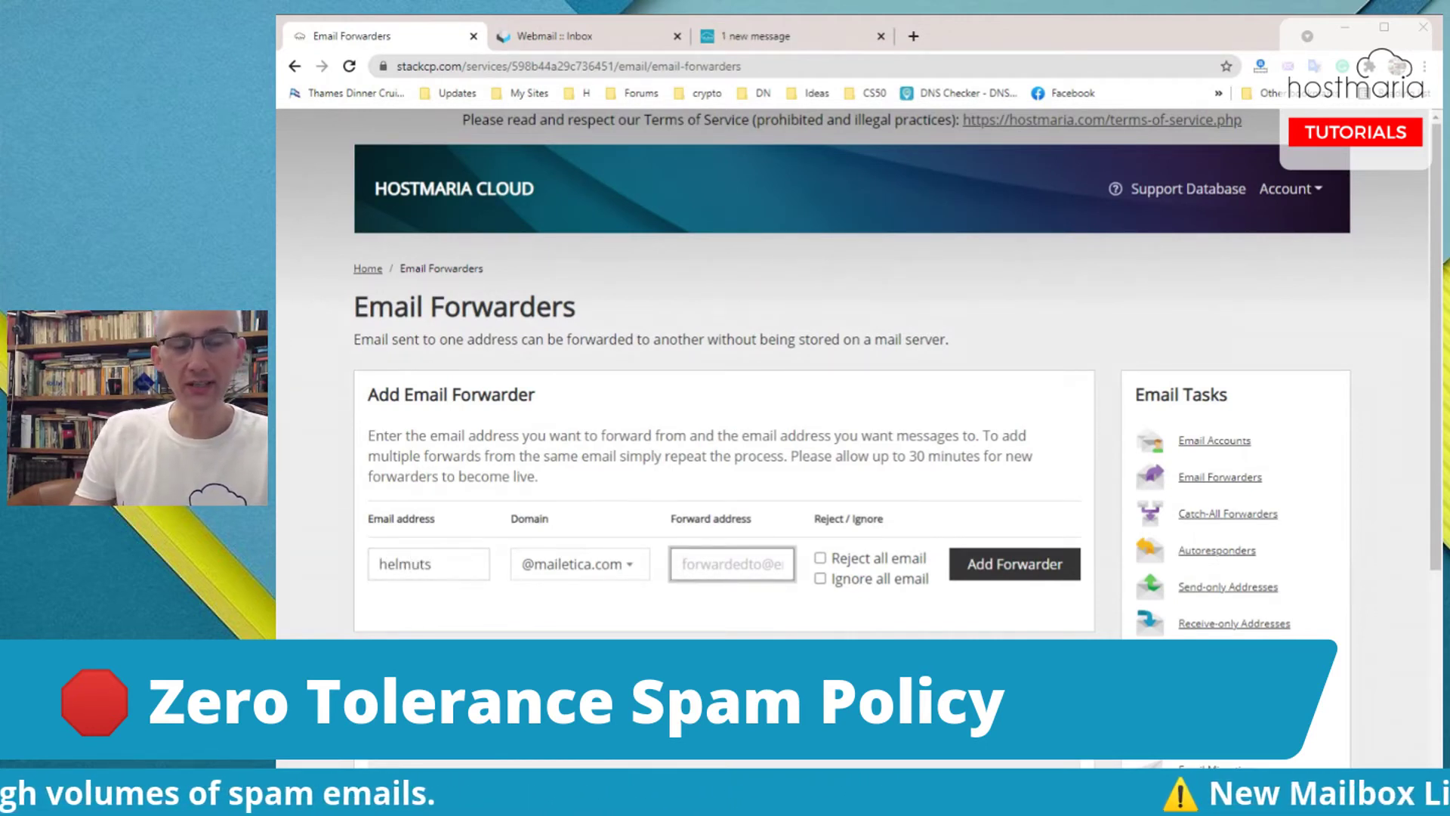
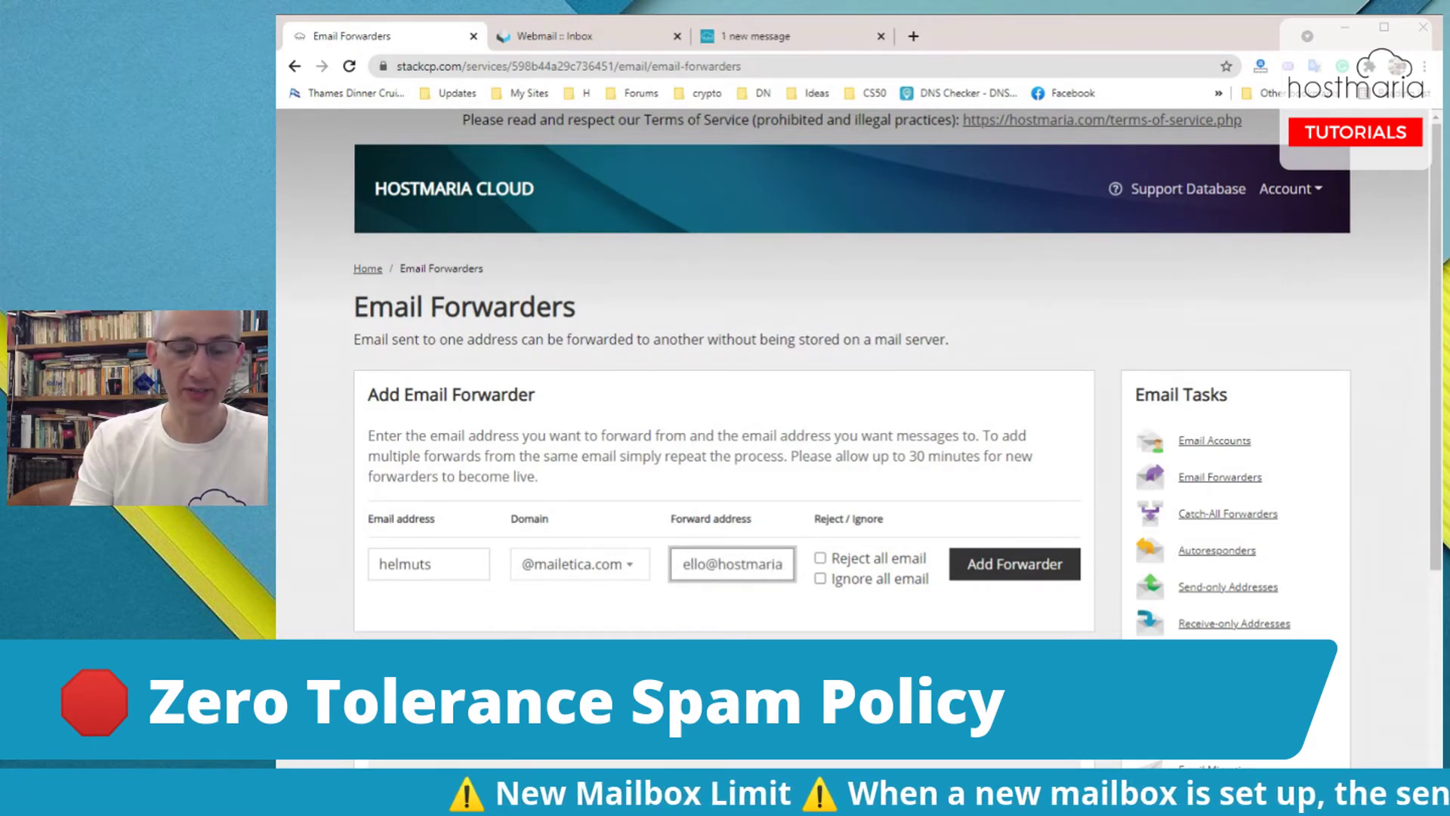
{"action": "left_click", "coordinate": [1027, 576]}
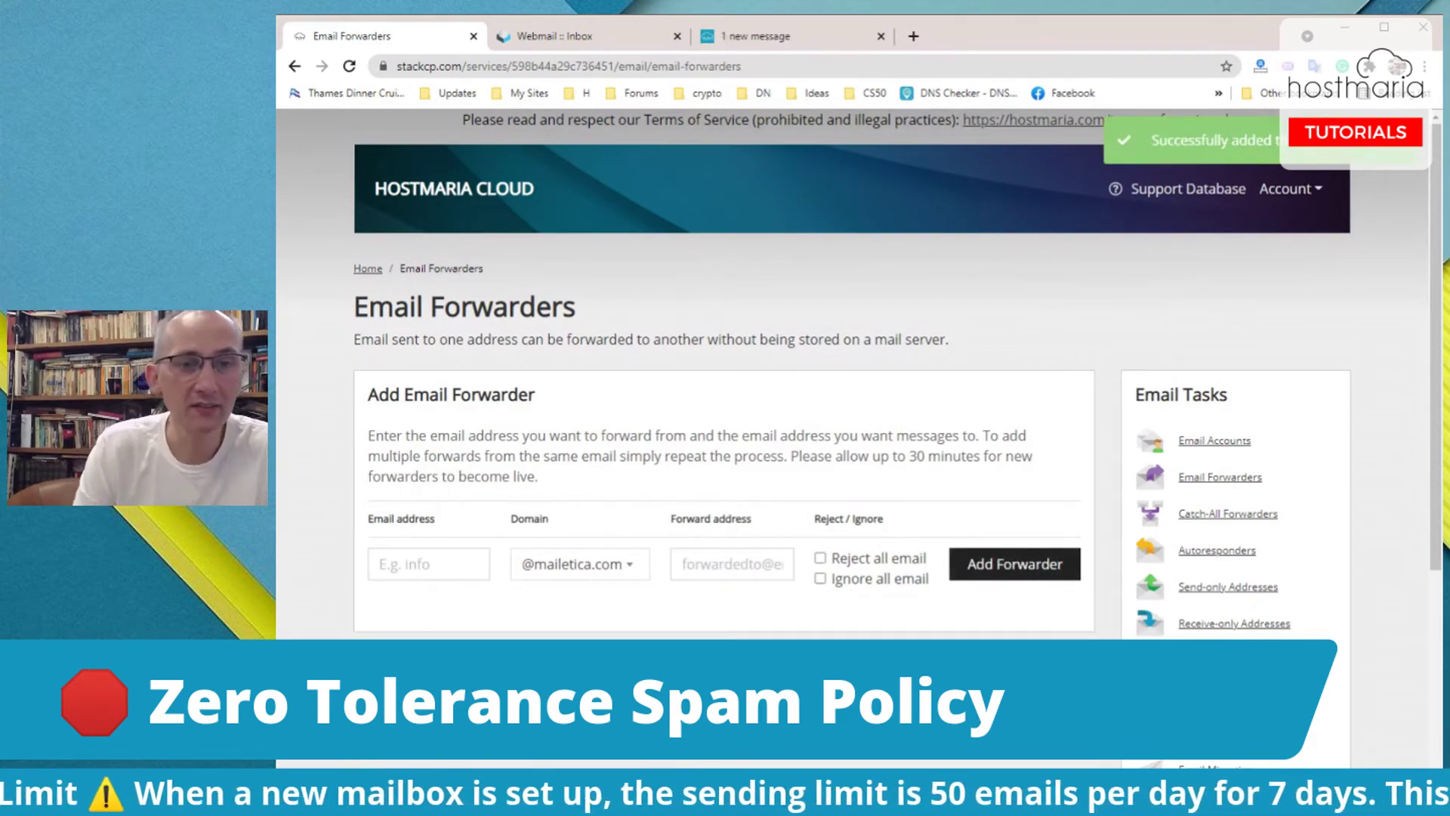
Step: Check the new forwarder in the Modify list, then return to the webmail inbox
{"action": "scroll", "coordinate": [913, 524], "scroll_direction": "down", "scroll_amount": 4}
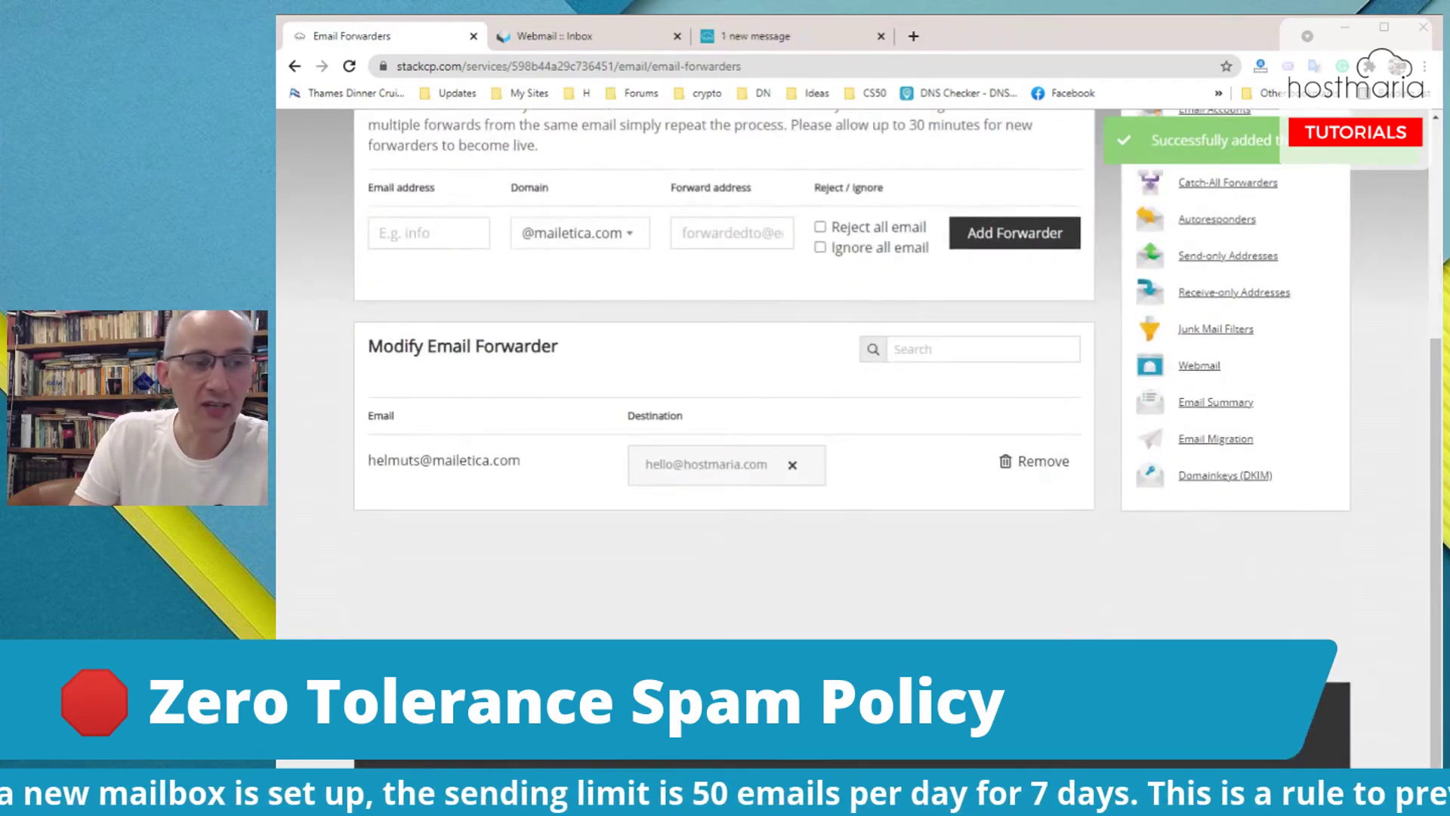
{"action": "left_click_drag", "start_coordinate": [368, 460], "coordinate": [500, 460]}
{"action": "left_click", "coordinate": [501, 460]}
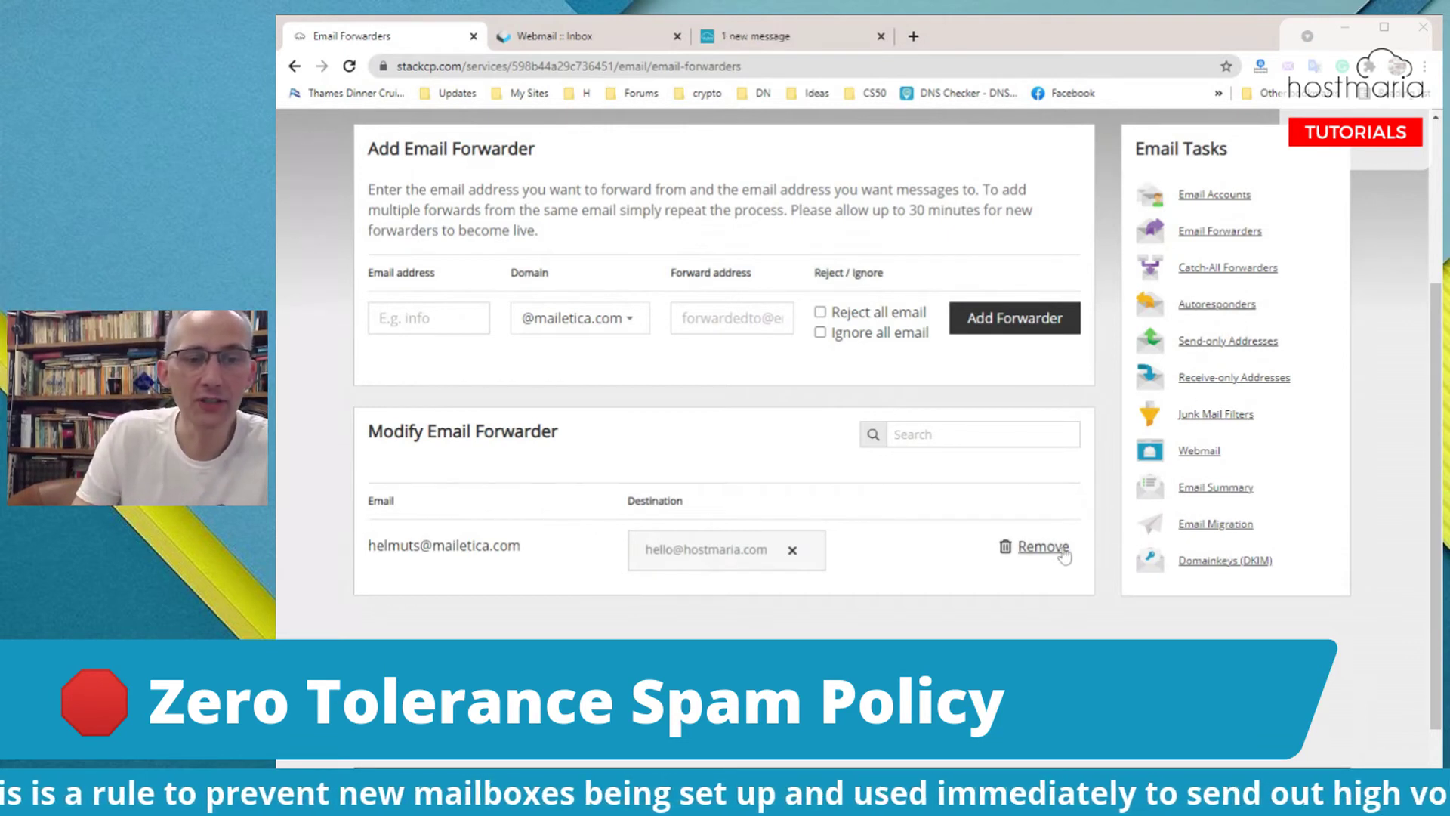
{"action": "scroll", "coordinate": [434, 475], "scroll_direction": "up", "scroll_amount": 1}
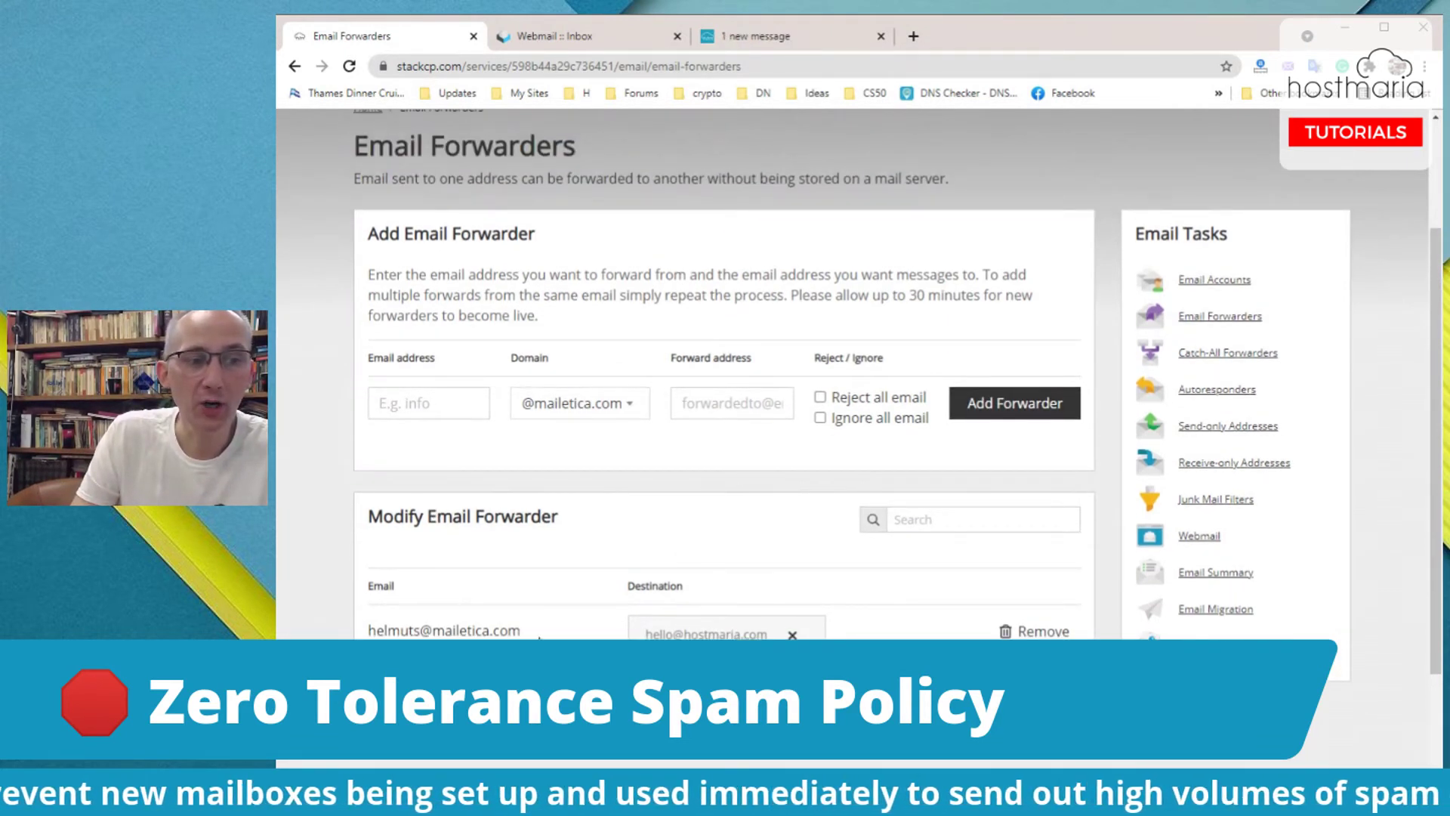
{"action": "left_click_drag", "start_coordinate": [521, 631], "coordinate": [376, 631]}
{"action": "left_click", "coordinate": [376, 631]}
Step: Go back to Email Forwarders and open the Catch-All Forwarders page for mailetica.com
{"action": "left_click", "coordinate": [578, 36]}
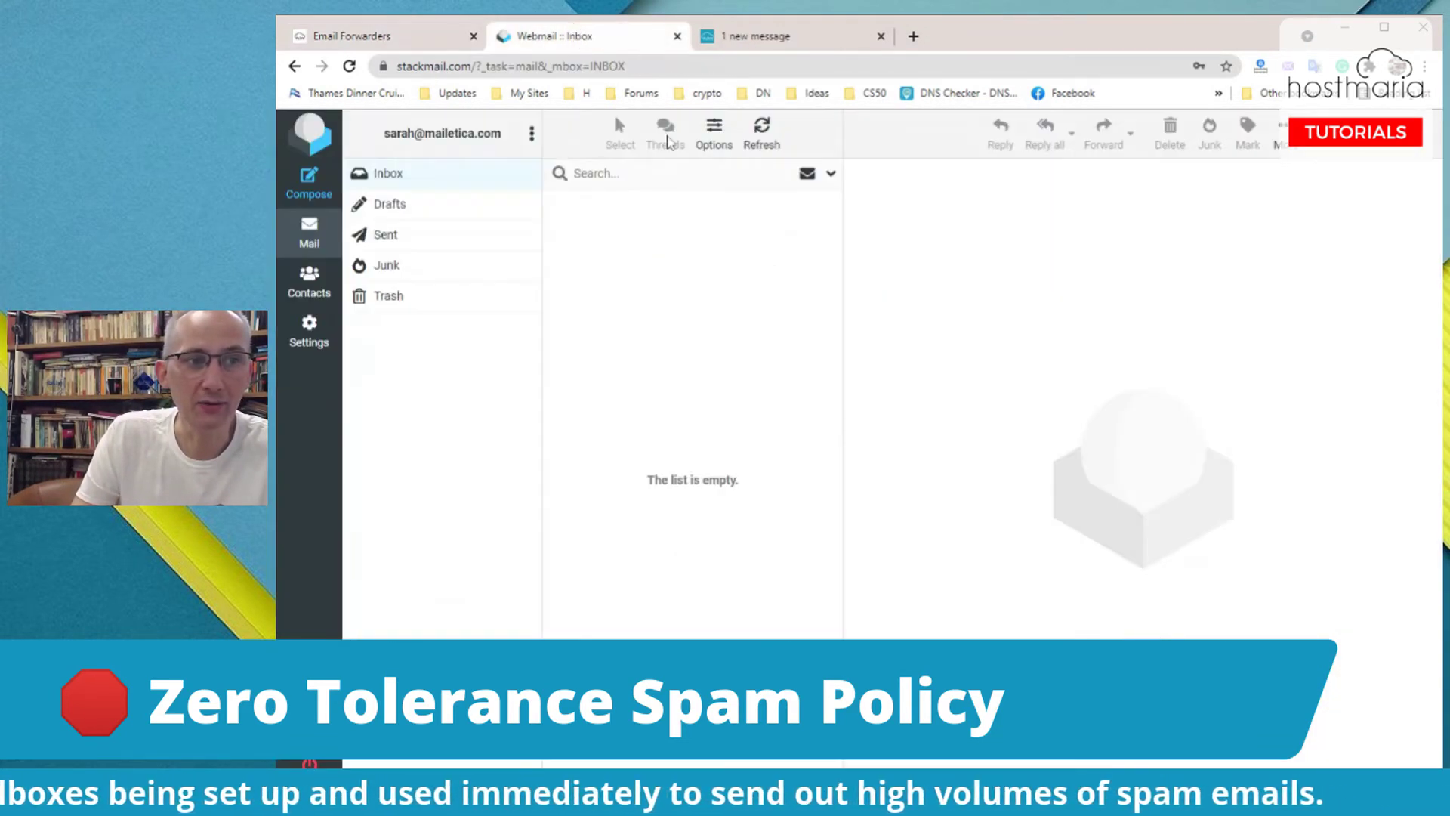
{"action": "left_click", "coordinate": [412, 37]}
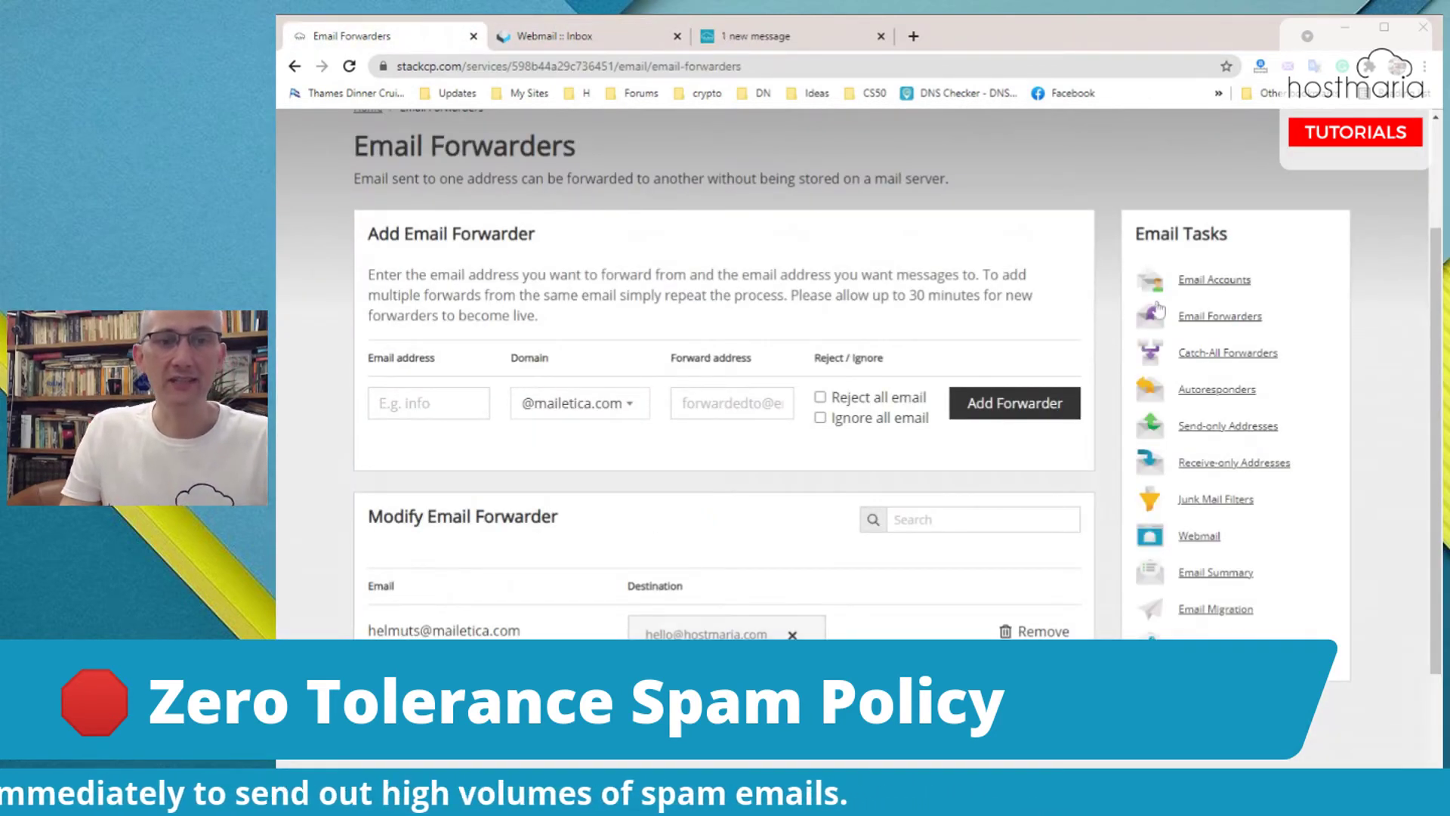
{"action": "left_click", "coordinate": [1213, 361]}
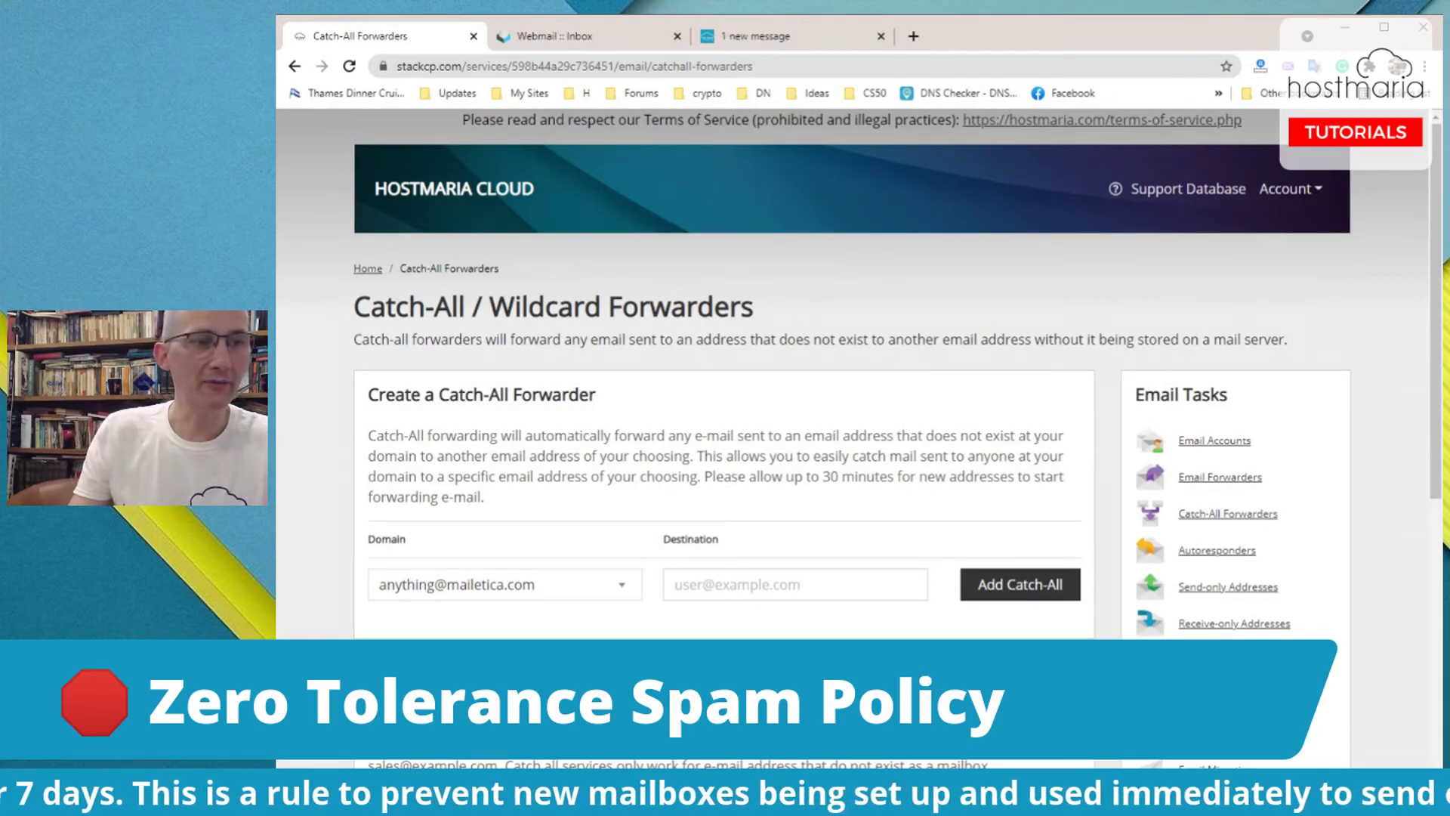
Step: Read the catch-all description, focusing on how mail to nonexistent addresses is handled
{"action": "scroll", "coordinate": [860, 375], "scroll_direction": "down", "scroll_amount": 2}
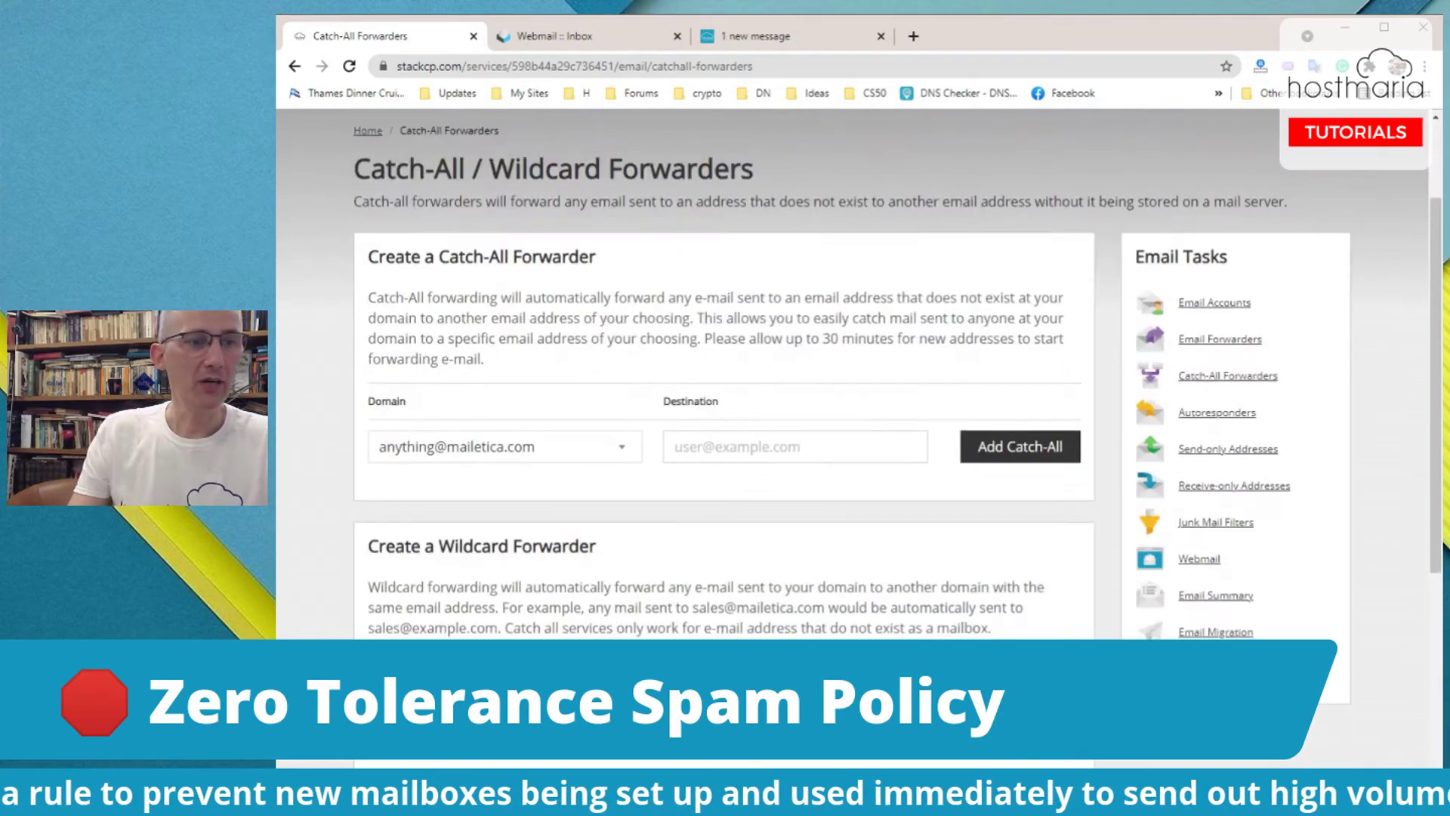
{"action": "scroll", "coordinate": [641, 430], "scroll_direction": "up", "scroll_amount": 1}
{"action": "scroll", "coordinate": [809, 447], "scroll_direction": "down", "scroll_amount": 4}
{"action": "scroll", "coordinate": [617, 282], "scroll_direction": "up", "scroll_amount": 1}
{"action": "scroll", "coordinate": [617, 282], "scroll_direction": "up", "scroll_amount": 2}
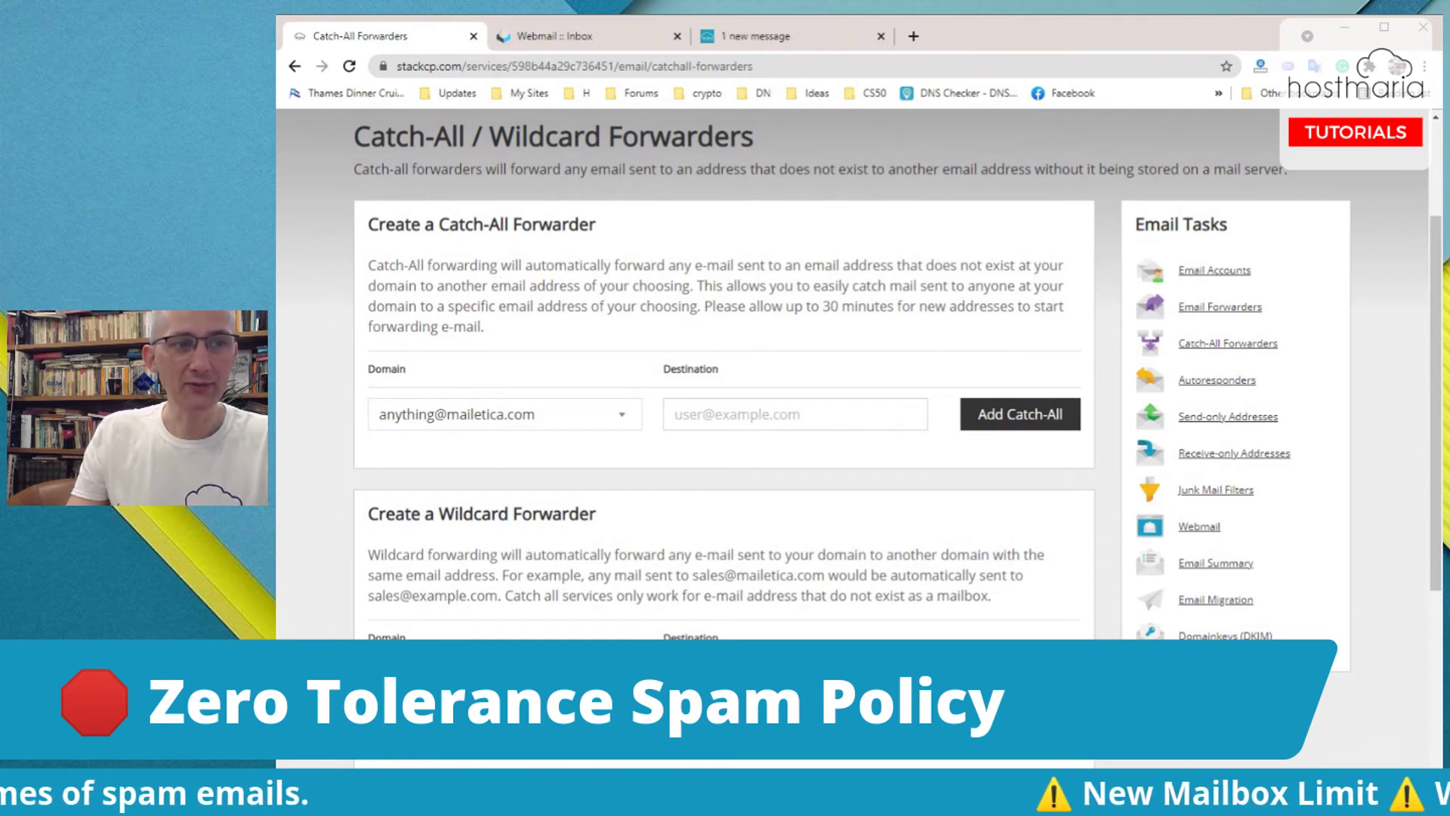
{"action": "left_click_drag", "start_coordinate": [368, 266], "coordinate": [1014, 265]}
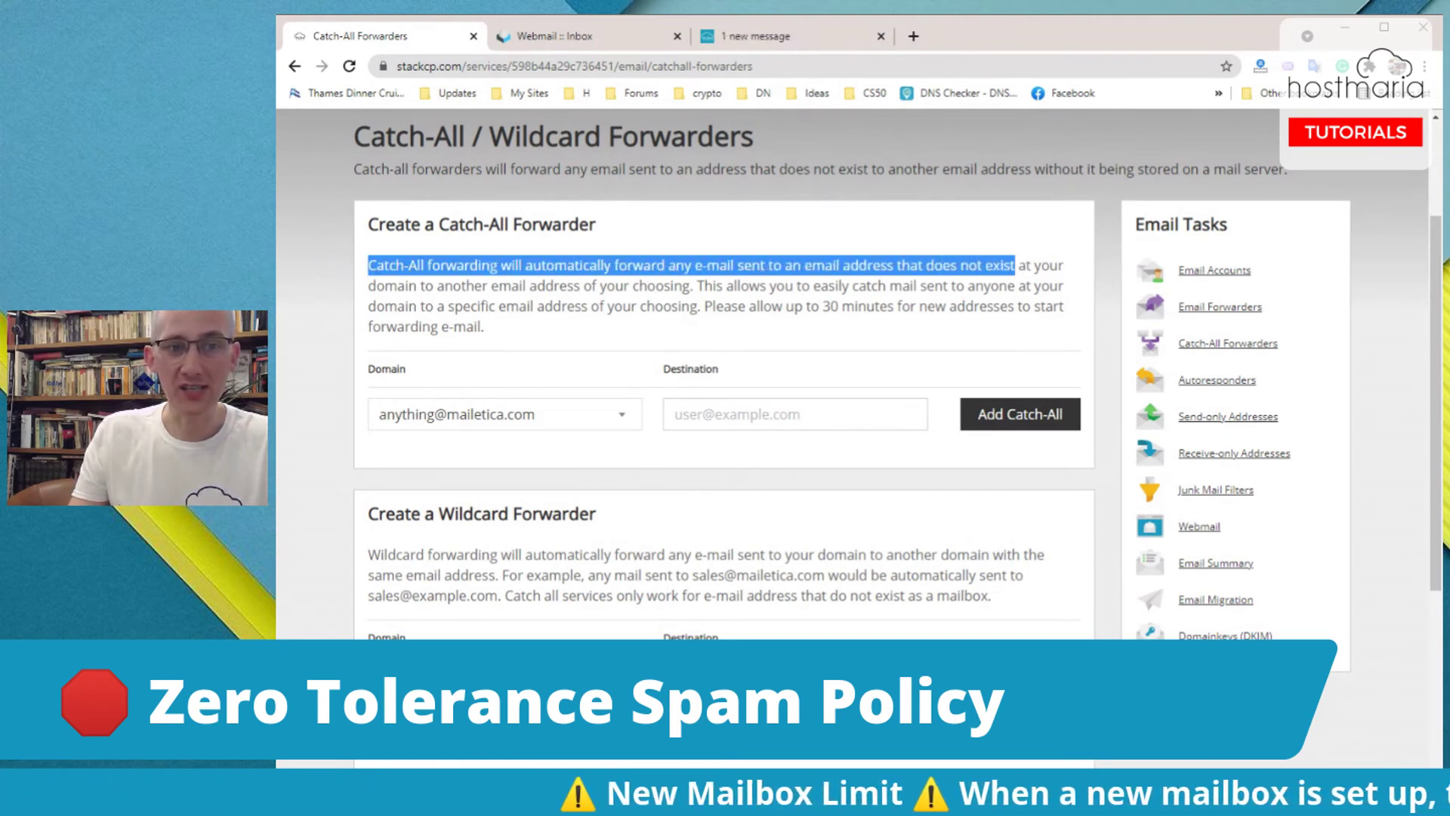
{"action": "left_click", "coordinate": [1014, 266]}
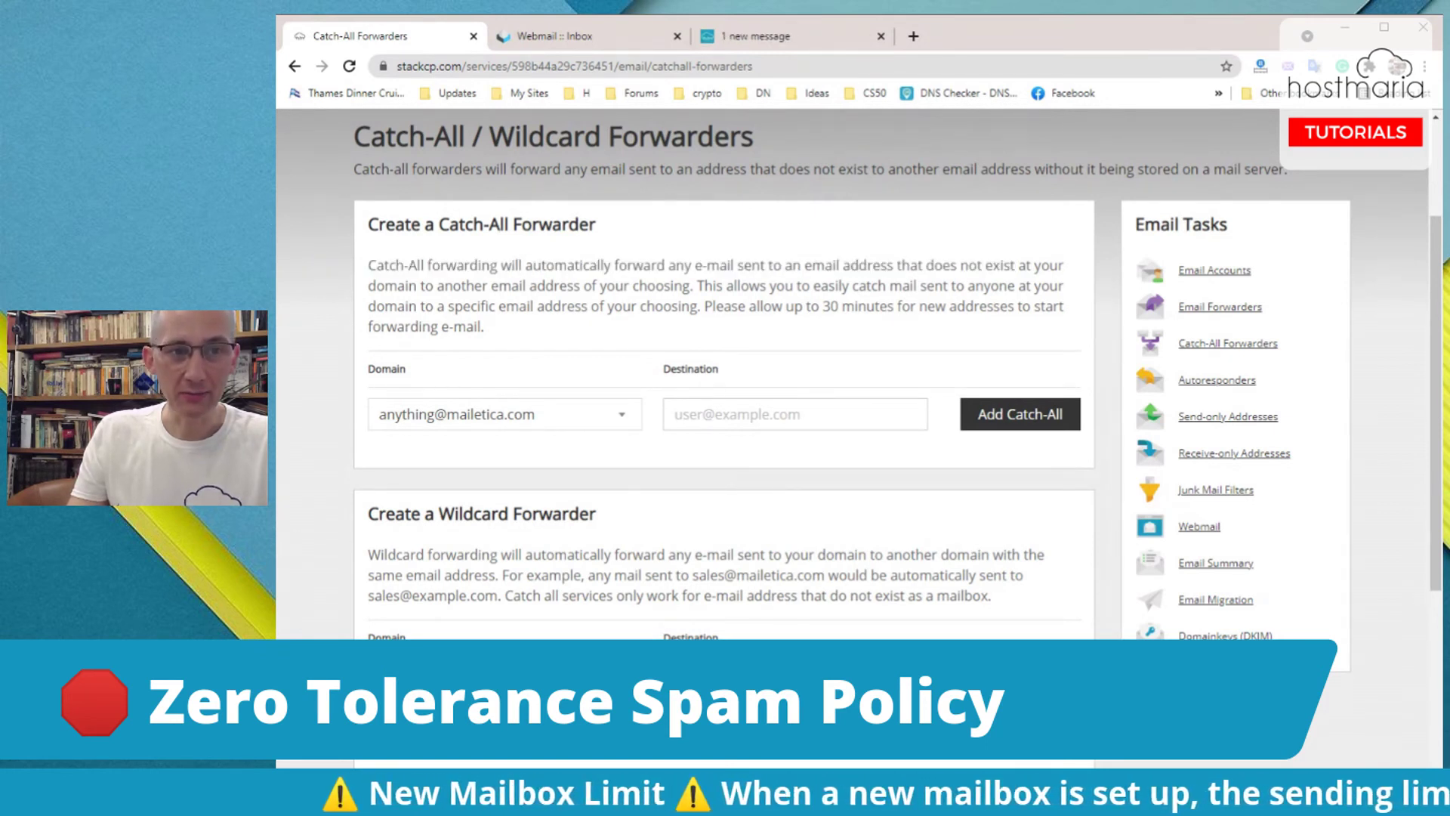
{"action": "left_click_drag", "start_coordinate": [769, 265], "coordinate": [1014, 266]}
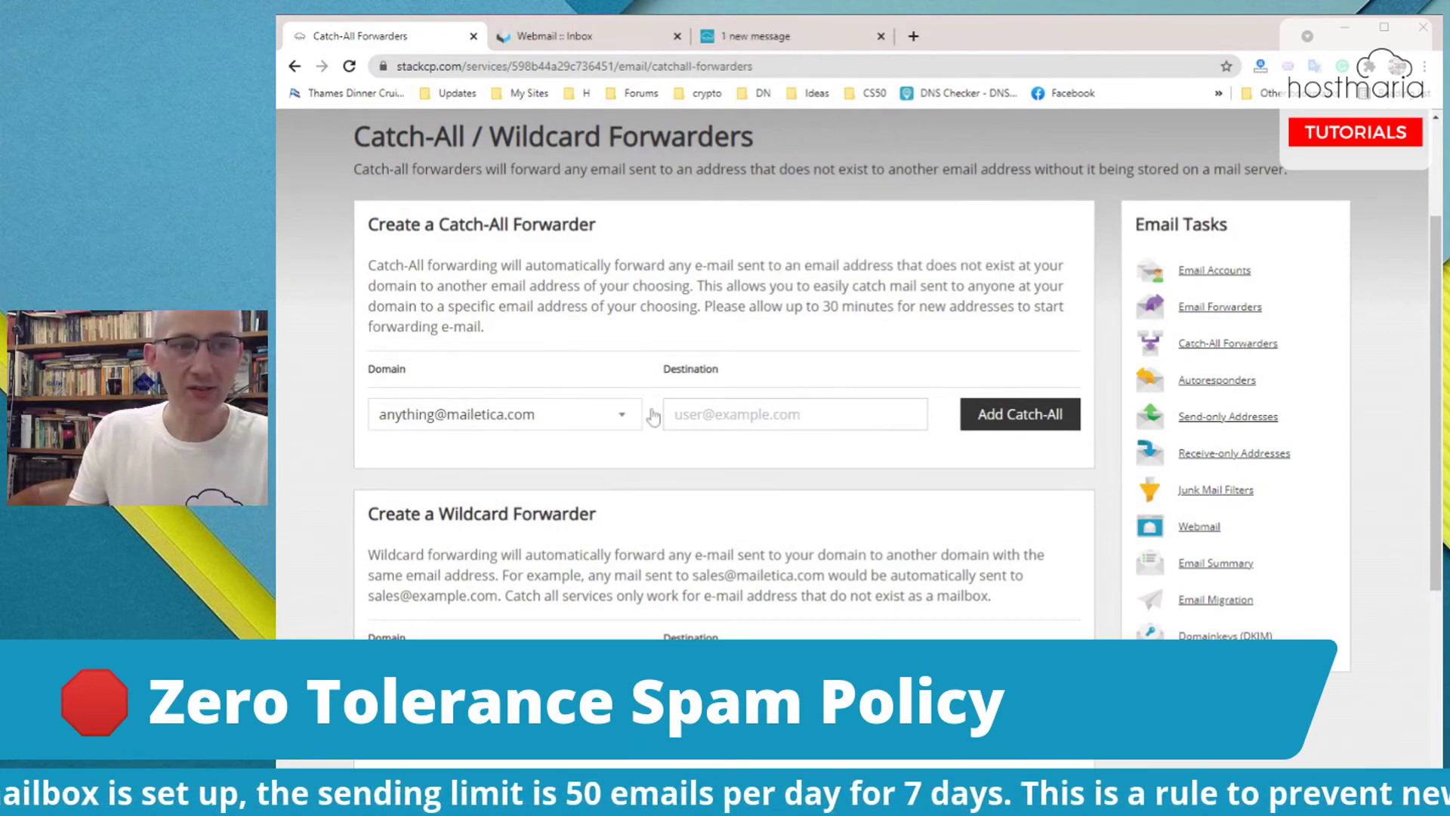
{"action": "left_click", "coordinate": [718, 414]}
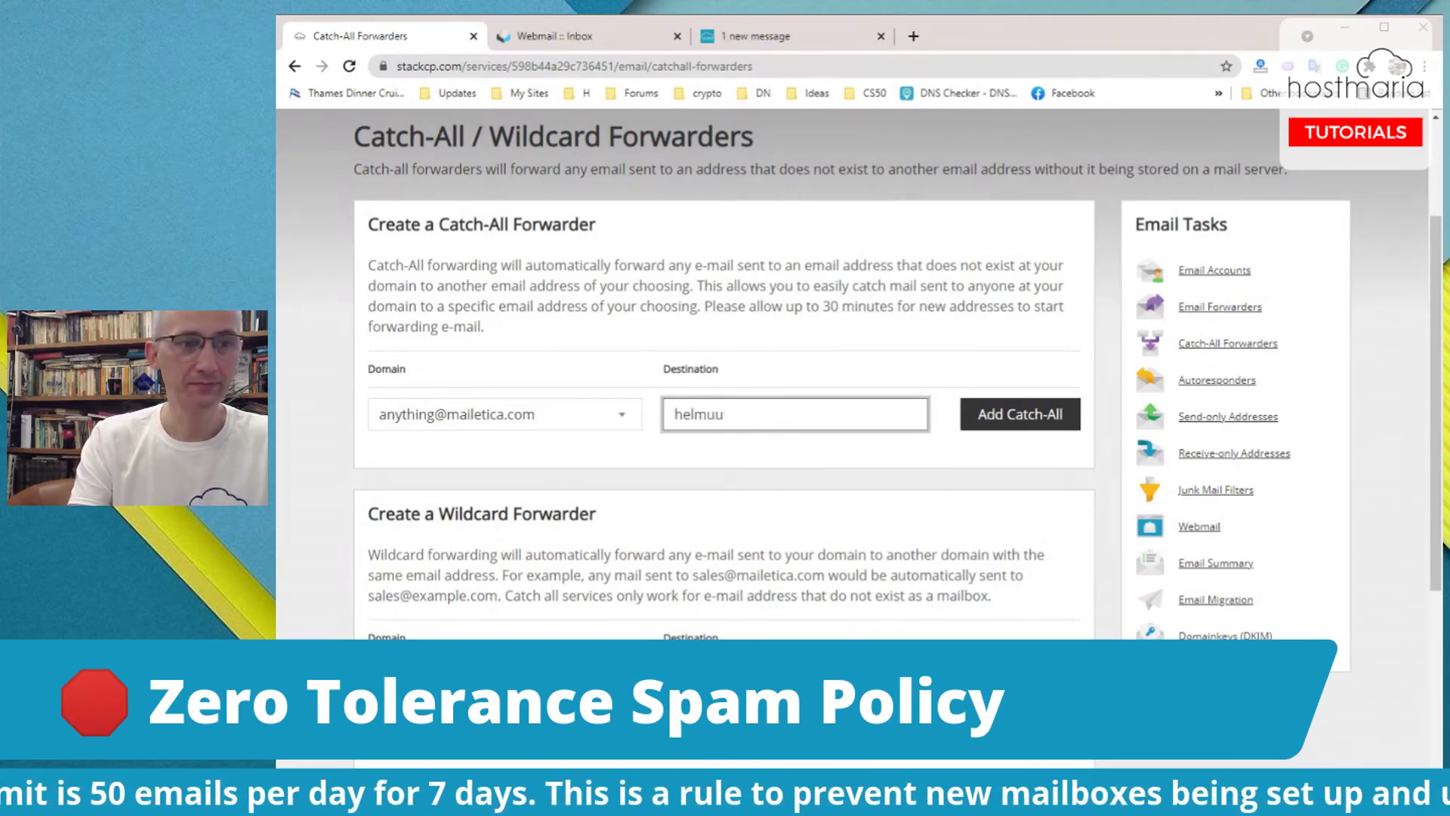
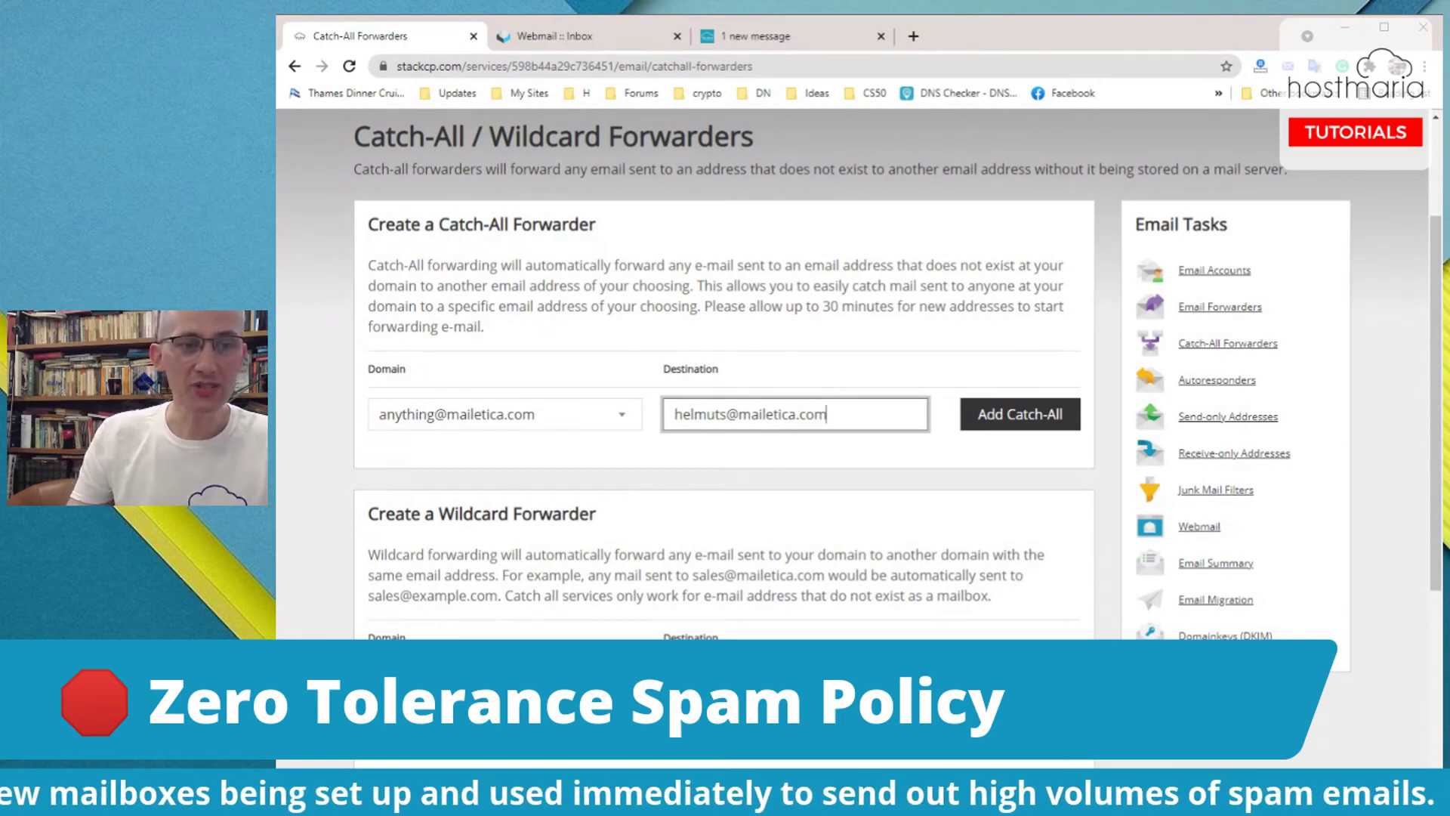
{"action": "left_click", "coordinate": [1015, 416]}
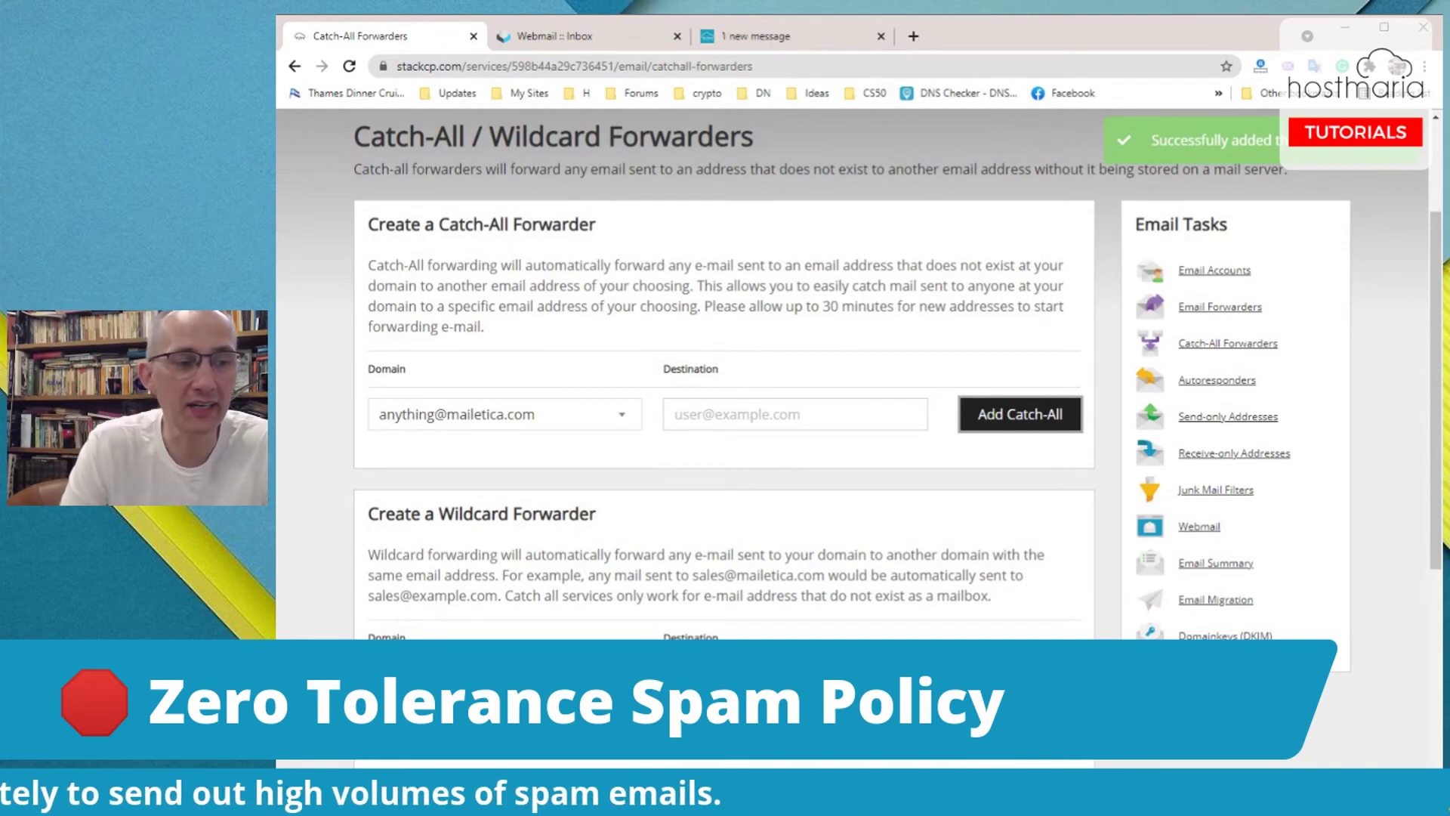
{"action": "scroll", "coordinate": [759, 489], "scroll_direction": "down", "scroll_amount": 1}
{"action": "scroll", "coordinate": [759, 489], "scroll_direction": "down", "scroll_amount": 5}
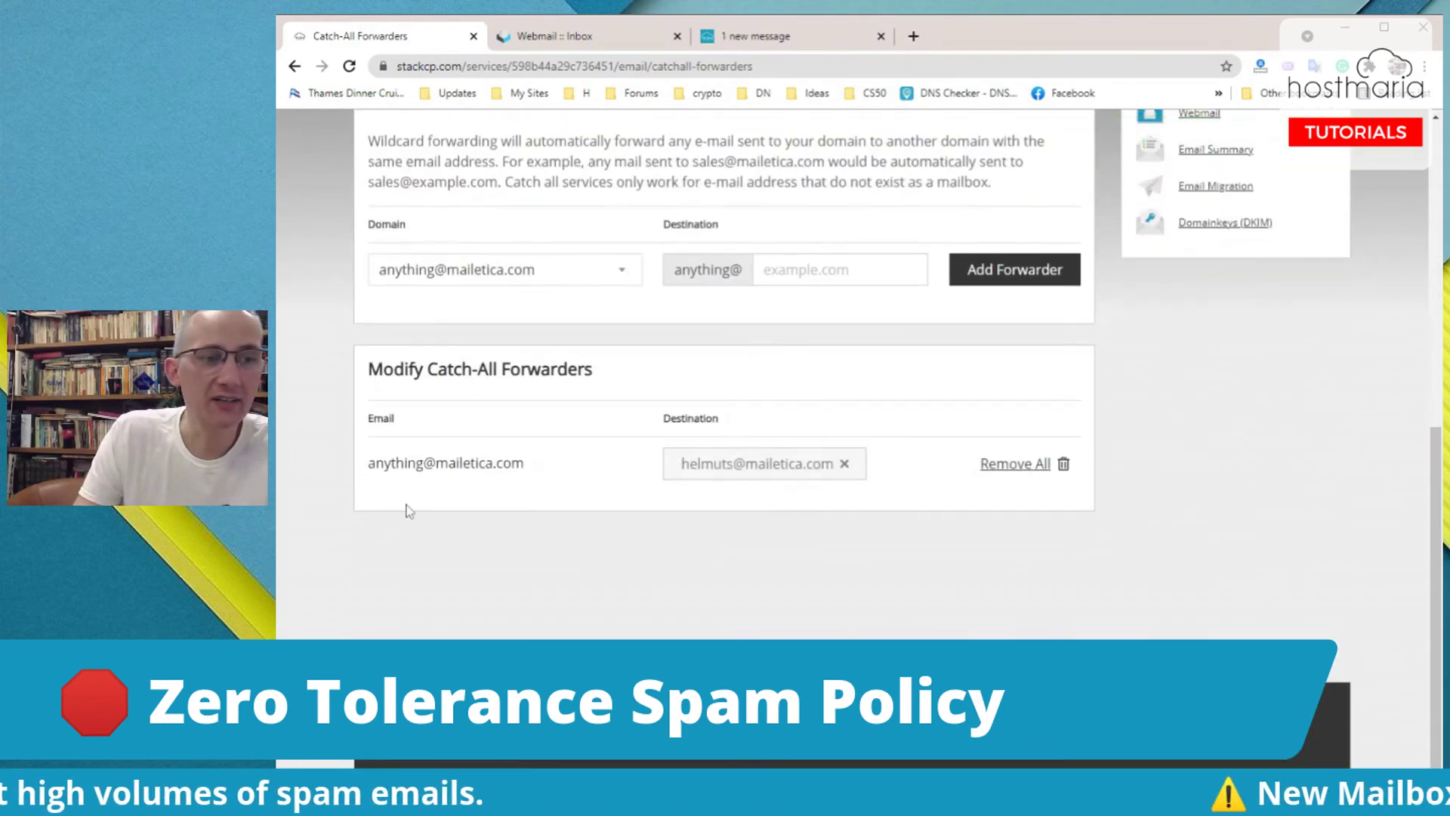
{"action": "double_click", "coordinate": [374, 464]}
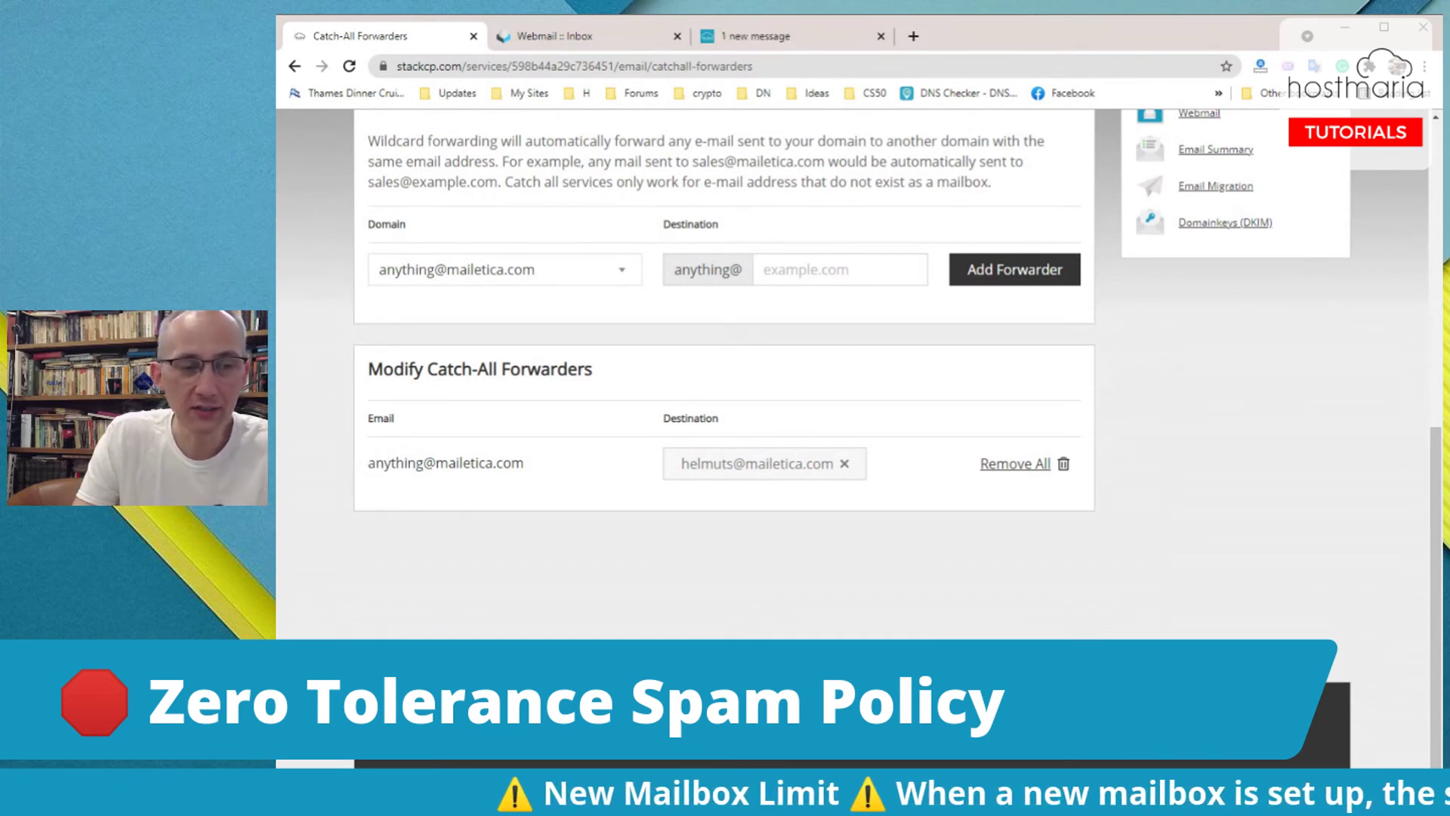
{"action": "left_click_drag", "start_coordinate": [436, 462], "coordinate": [524, 463]}
{"action": "left_click", "coordinate": [626, 461]}
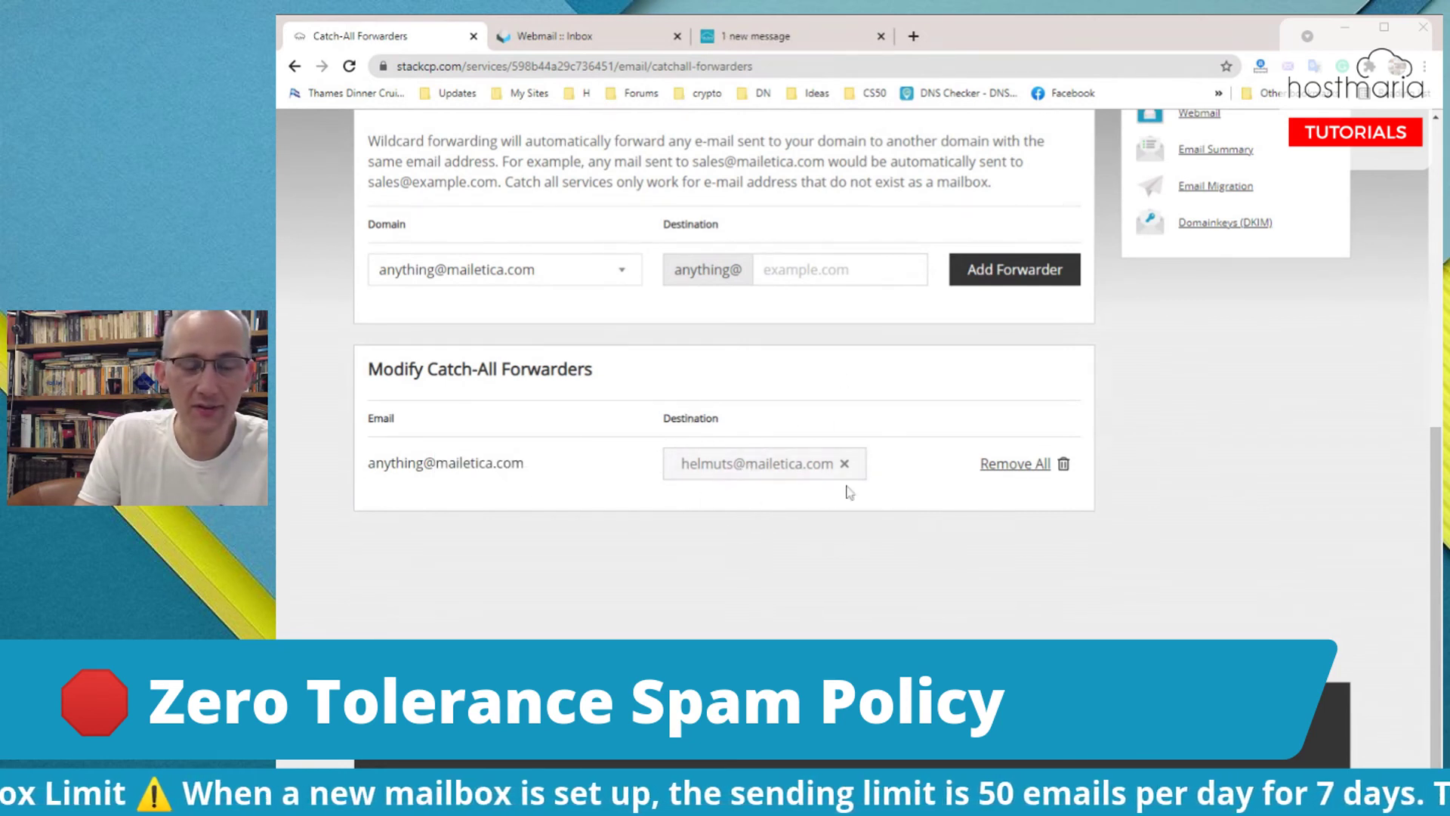
{"action": "left_click", "coordinate": [1027, 467]}
{"action": "left_click", "coordinate": [942, 162]}
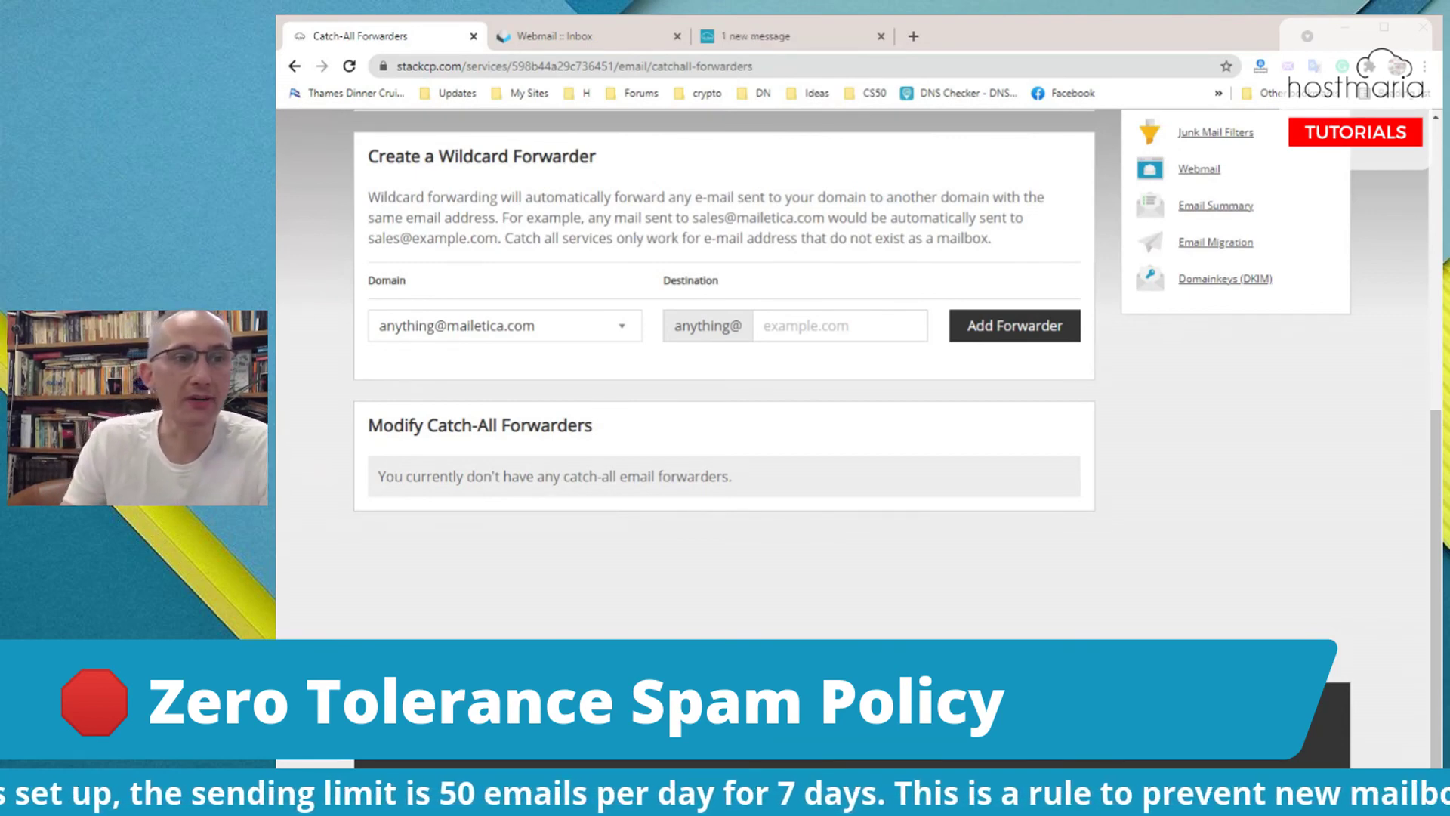
Step: Visit the mailetica.com service overview, then reread the sending-limits article zoomed in
{"action": "scroll", "coordinate": [516, 153], "scroll_direction": "up", "scroll_amount": 7}
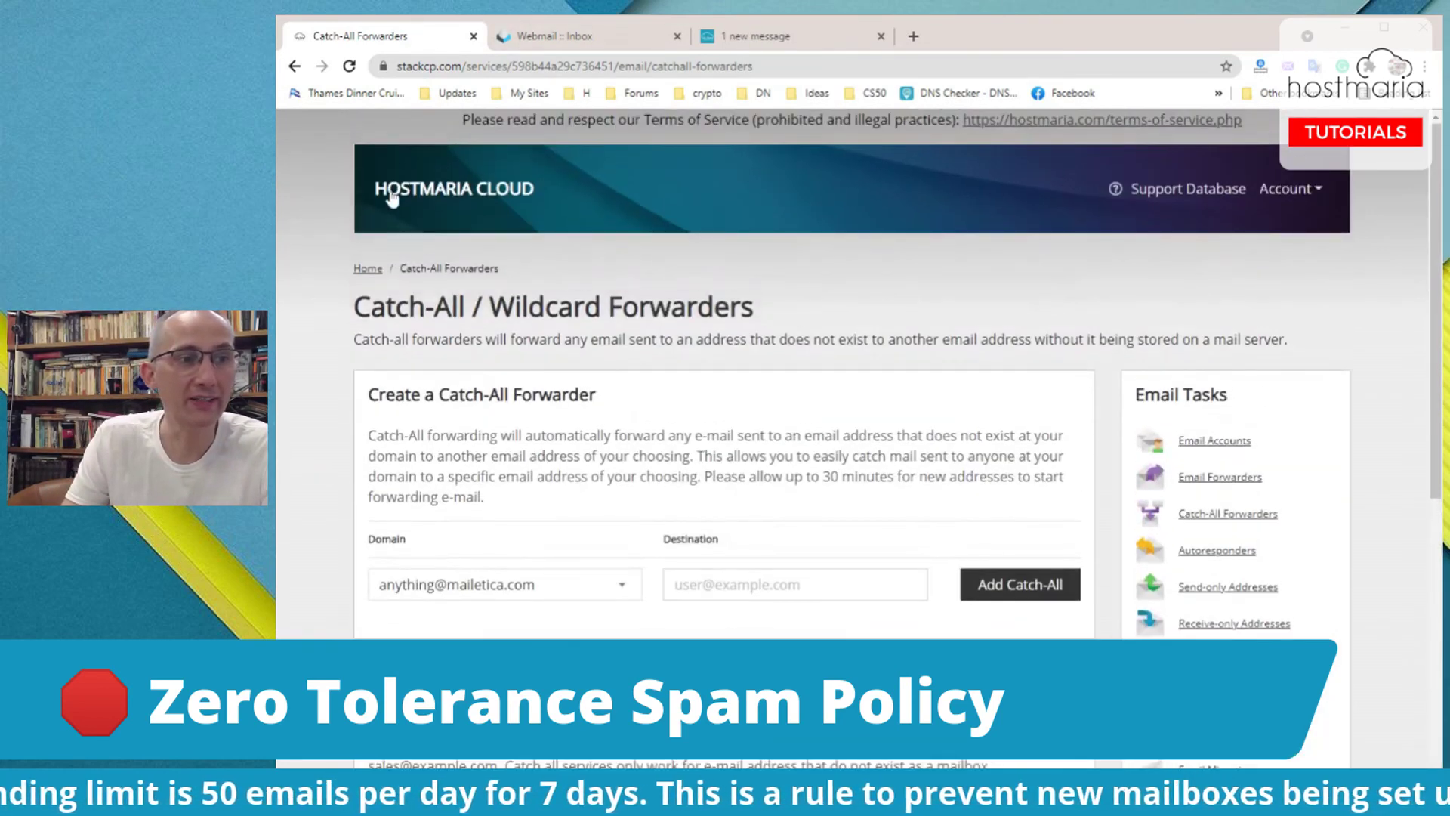
{"action": "left_click", "coordinate": [395, 198]}
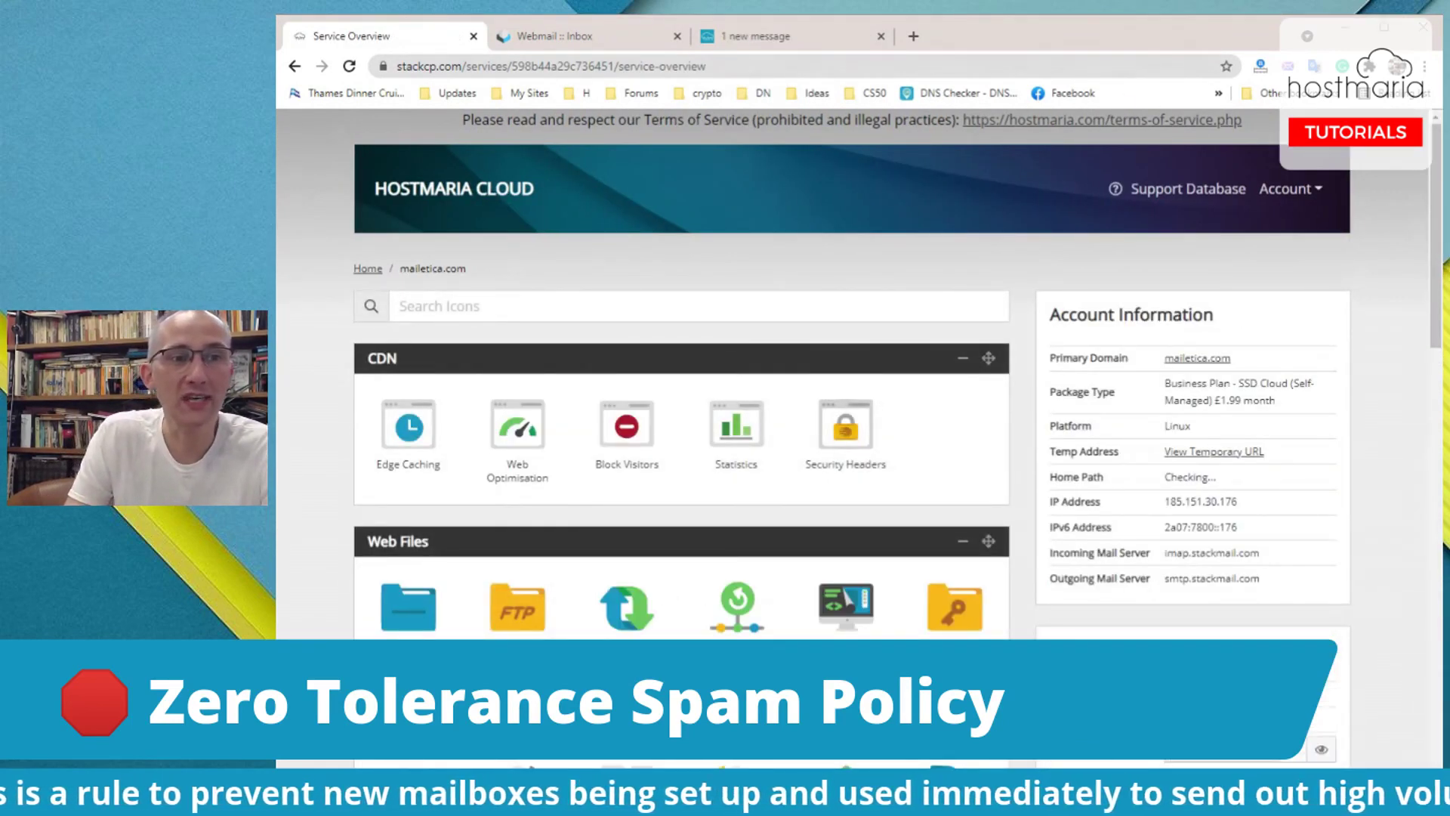
{"action": "left_click", "coordinate": [793, 36]}
{"action": "scroll", "coordinate": [1316, 355], "scroll_direction": "up", "scroll_amount": 2}
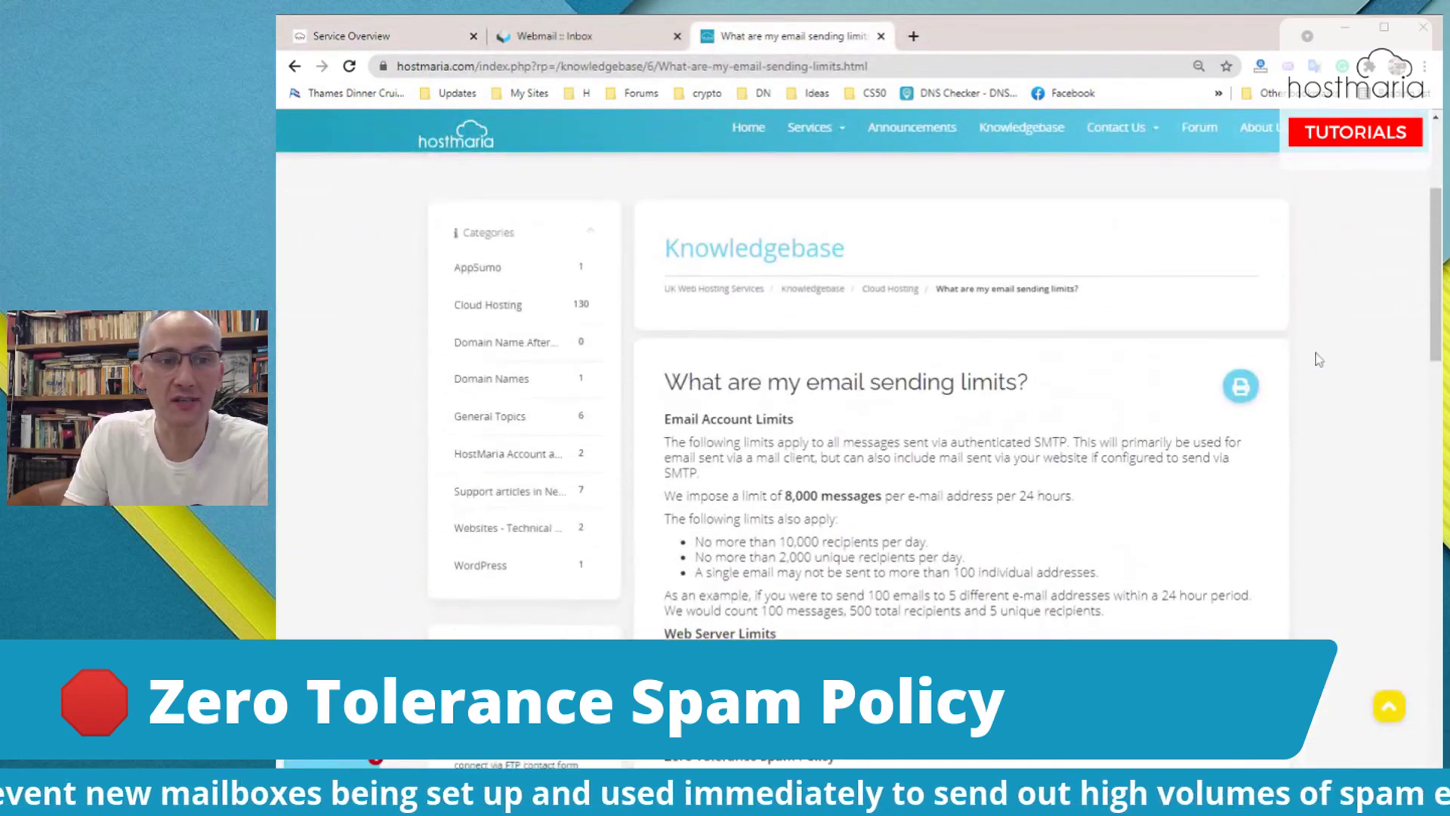
{"action": "key", "text": "ctrl+plus"}
{"action": "key", "text": "ctrl+plus"}
{"action": "scroll", "coordinate": [1315, 356], "scroll_direction": "down", "scroll_amount": 2}
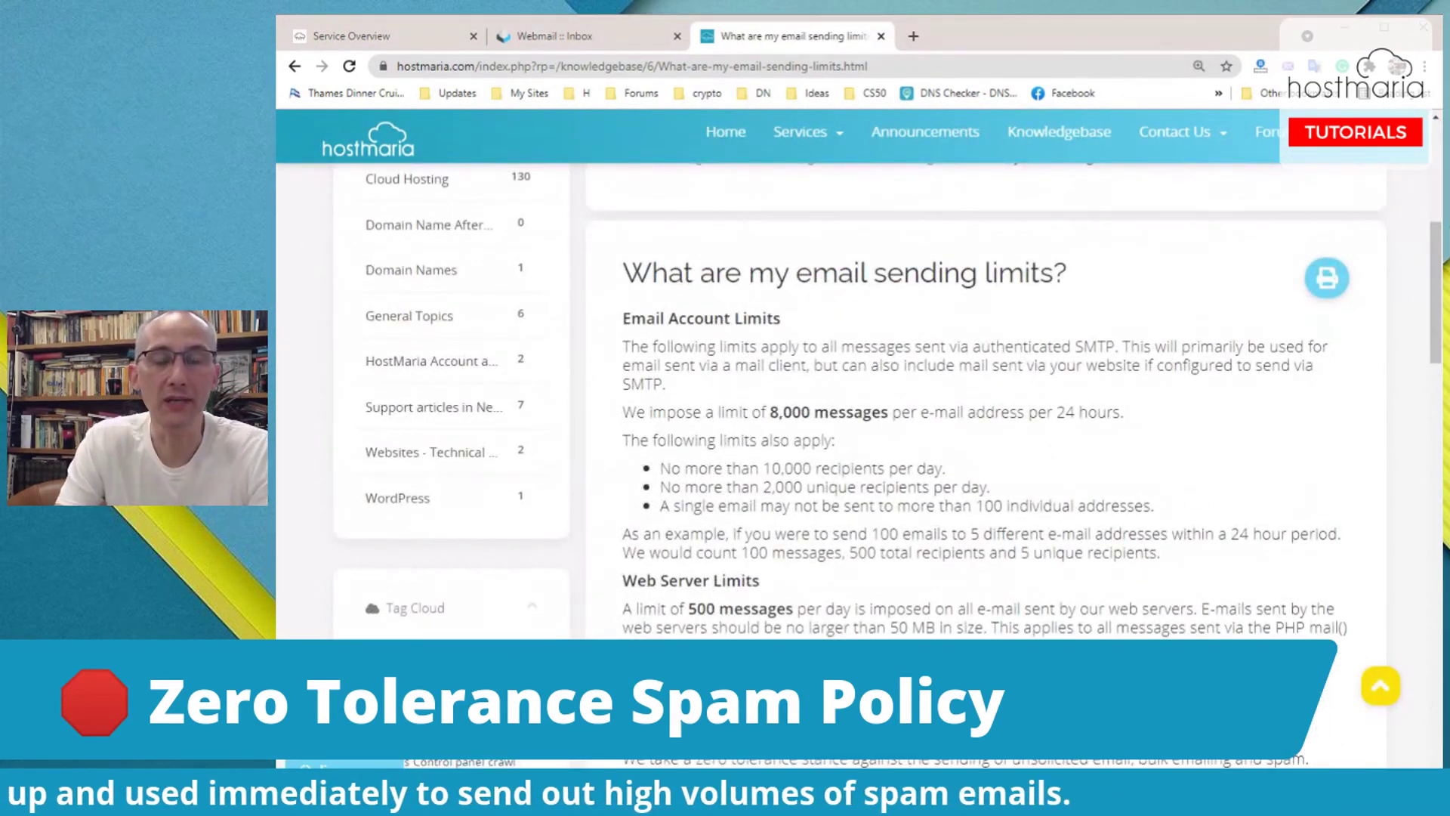